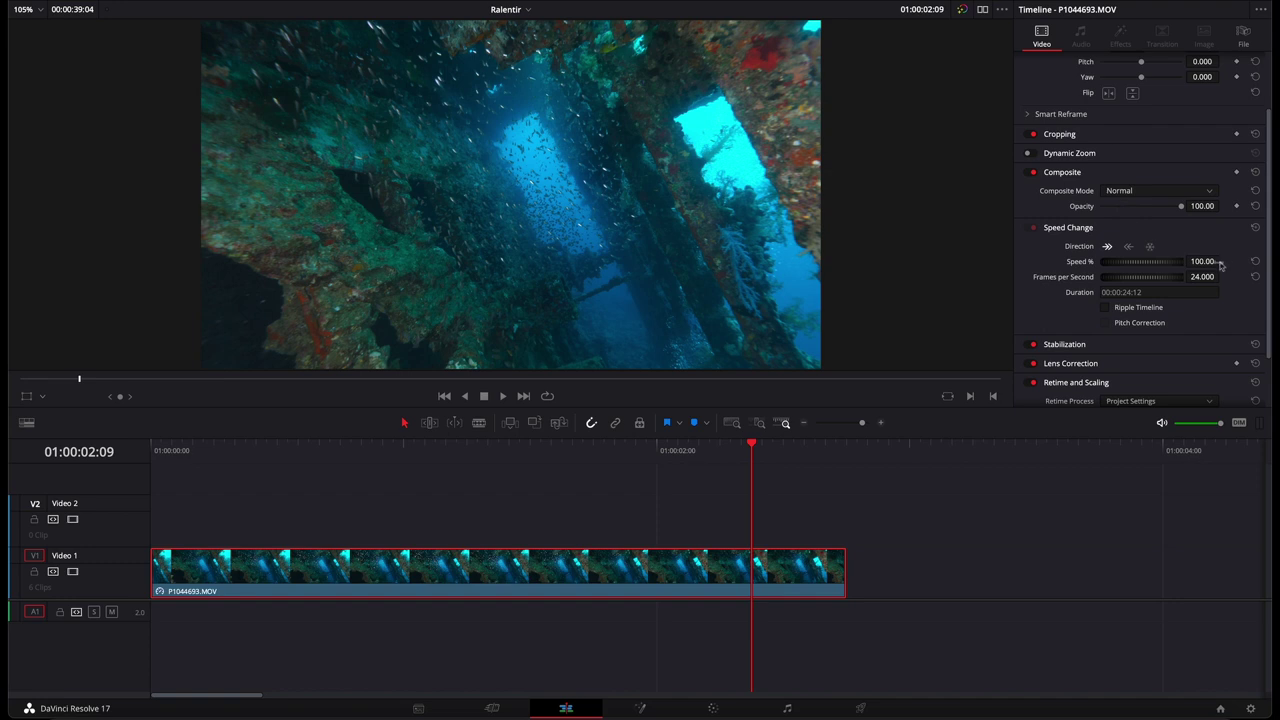
- Set the speed of the P1044693.MOV clip to 80% and play the timeline from the start
{"action": "left_click", "coordinate": [1205, 261]}
{"action": "type", "text": "77"}
{"action": "key", "text": "Return"}
{"action": "left_click", "coordinate": [1222, 261]}
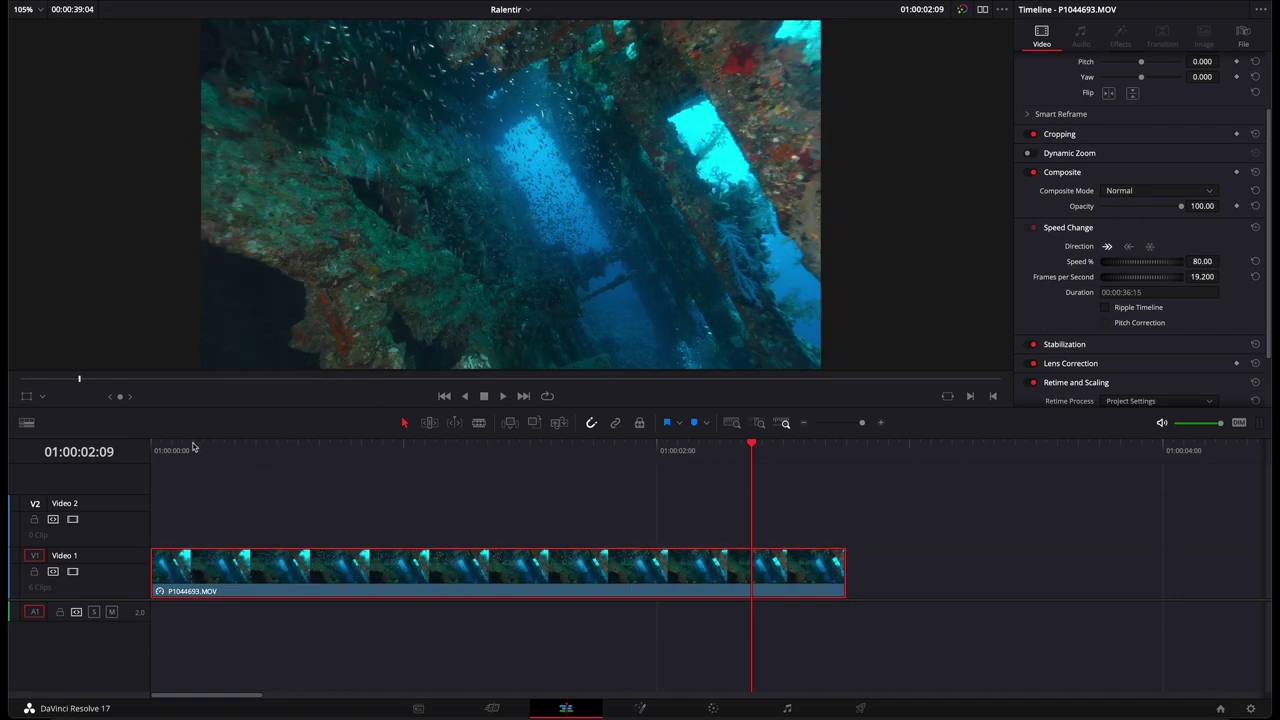
{"action": "key", "text": "Home"}
{"action": "key", "text": "space"}
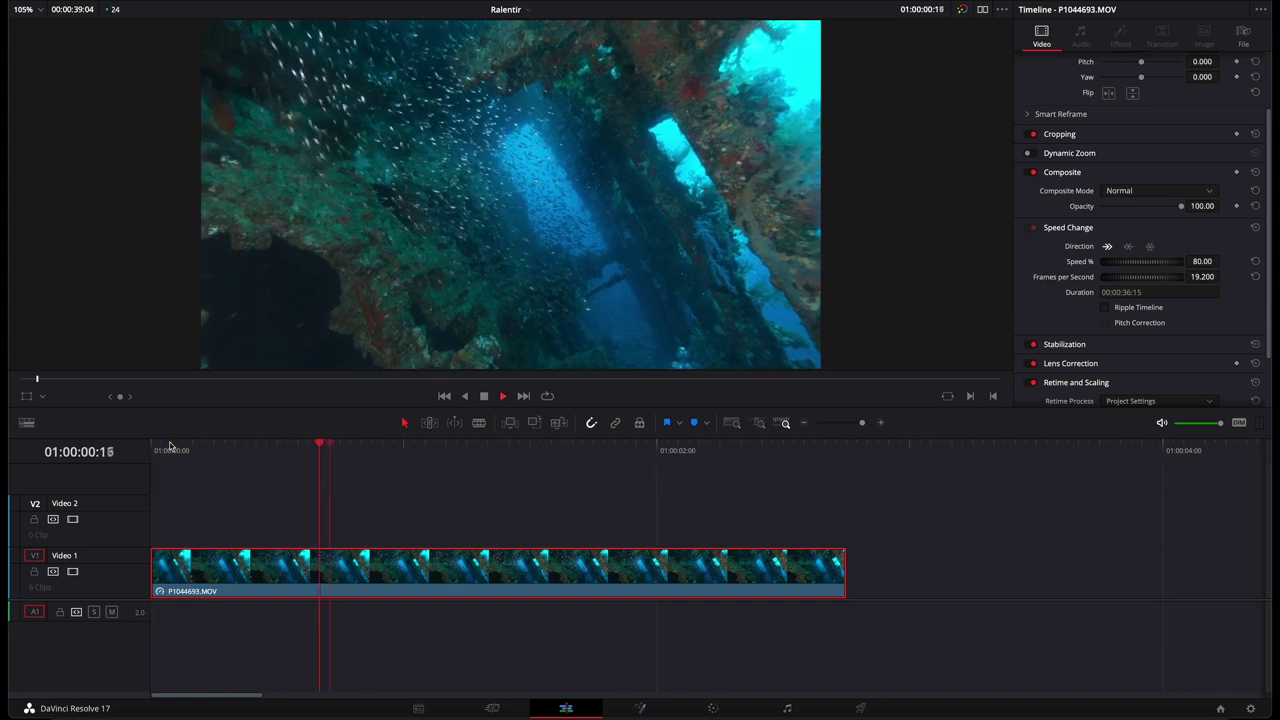
{"action": "key", "text": "space"}
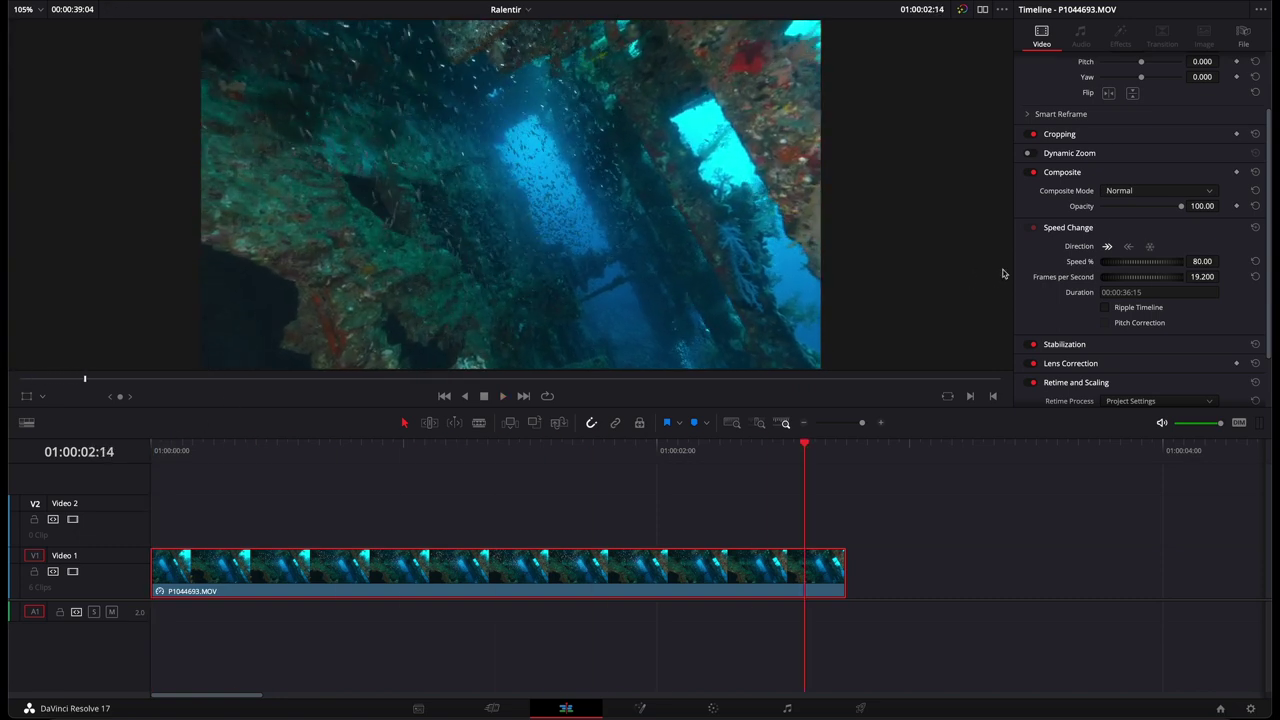
- Set the clip's speed to 50% and play the slowed footage from the start
{"action": "mouse_move", "coordinate": [1204, 261]}
{"action": "left_mouse_down"}
{"action": "mouse_move", "coordinate": [1176, 261]}
{"action": "mouse_move", "coordinate": [1196, 261]}
{"action": "left_mouse_up"}
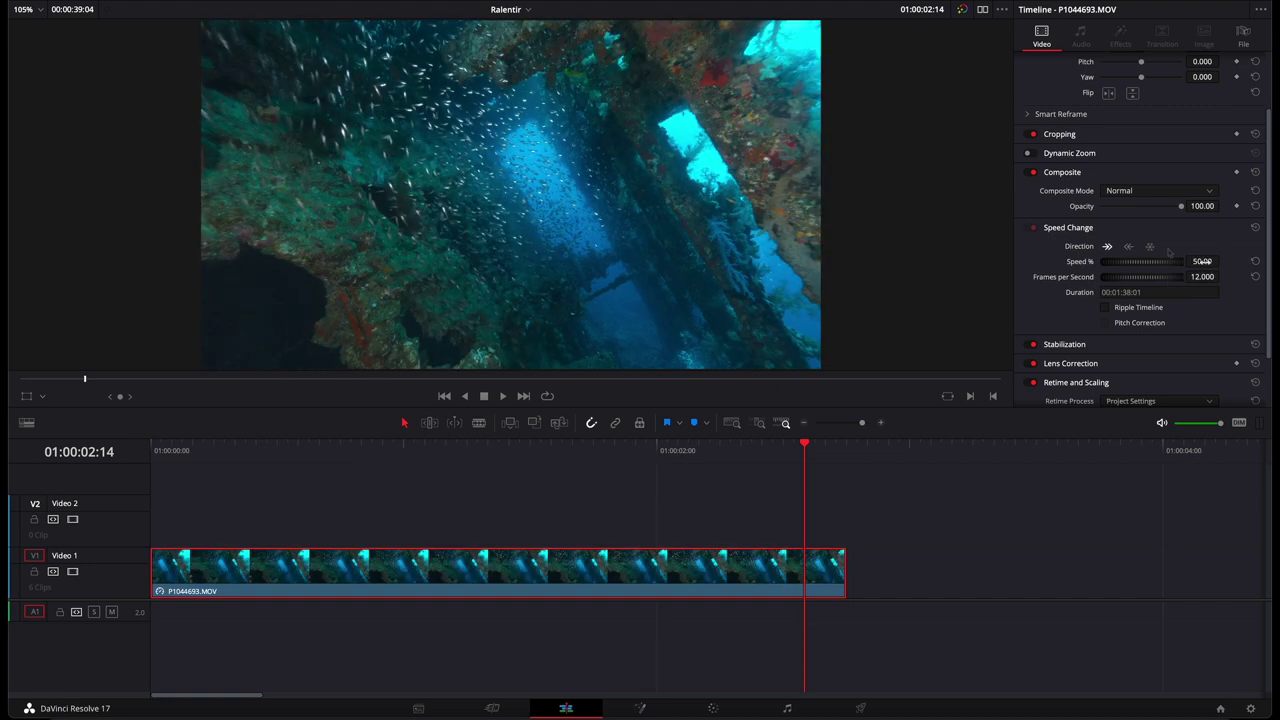
{"action": "left_click_drag", "start_coordinate": [163, 449], "coordinate": [148, 456]}
{"action": "key", "text": "space"}
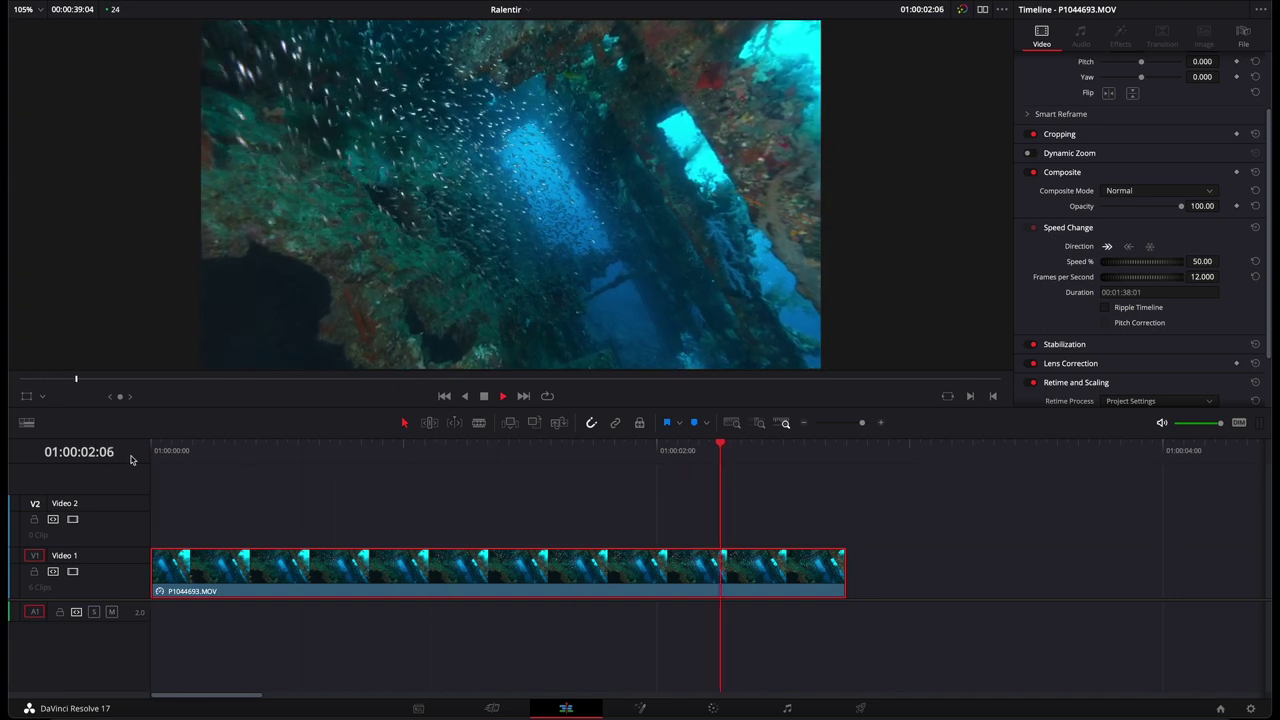
{"action": "key", "text": "space"}
{"action": "left_click_drag", "start_coordinate": [176, 449], "coordinate": [148, 455]}
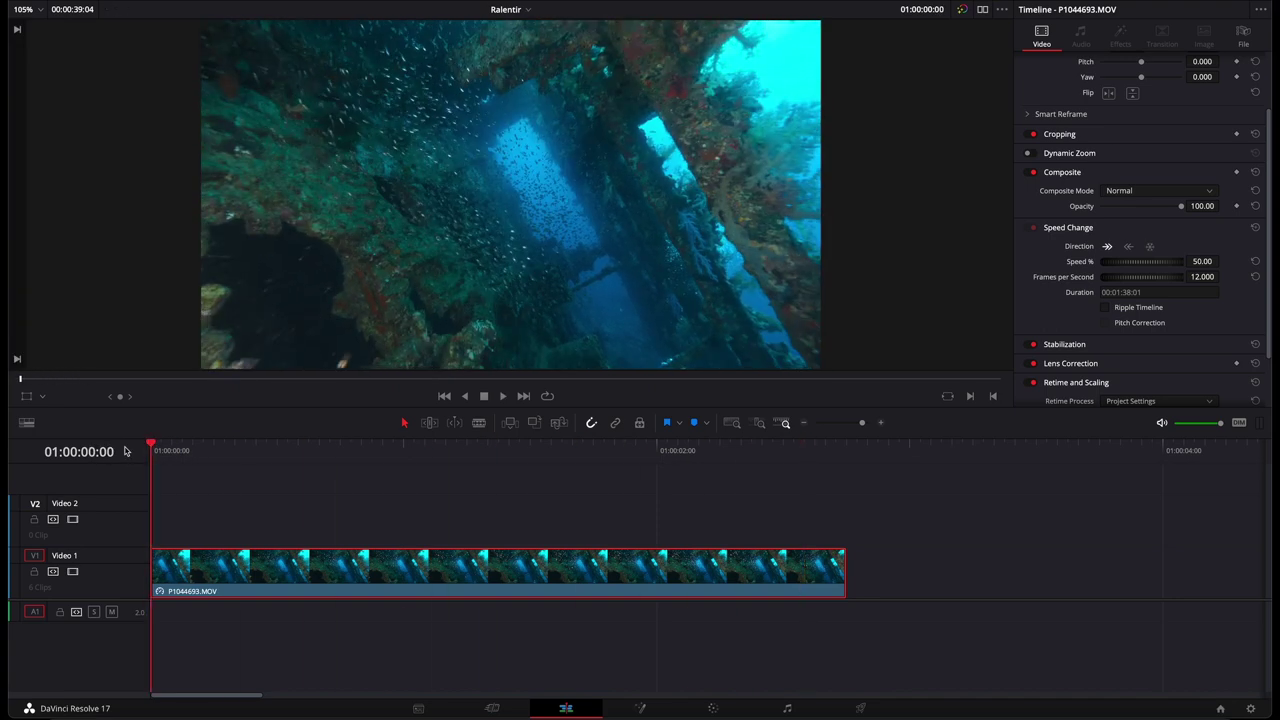
{"action": "key", "text": "space"}
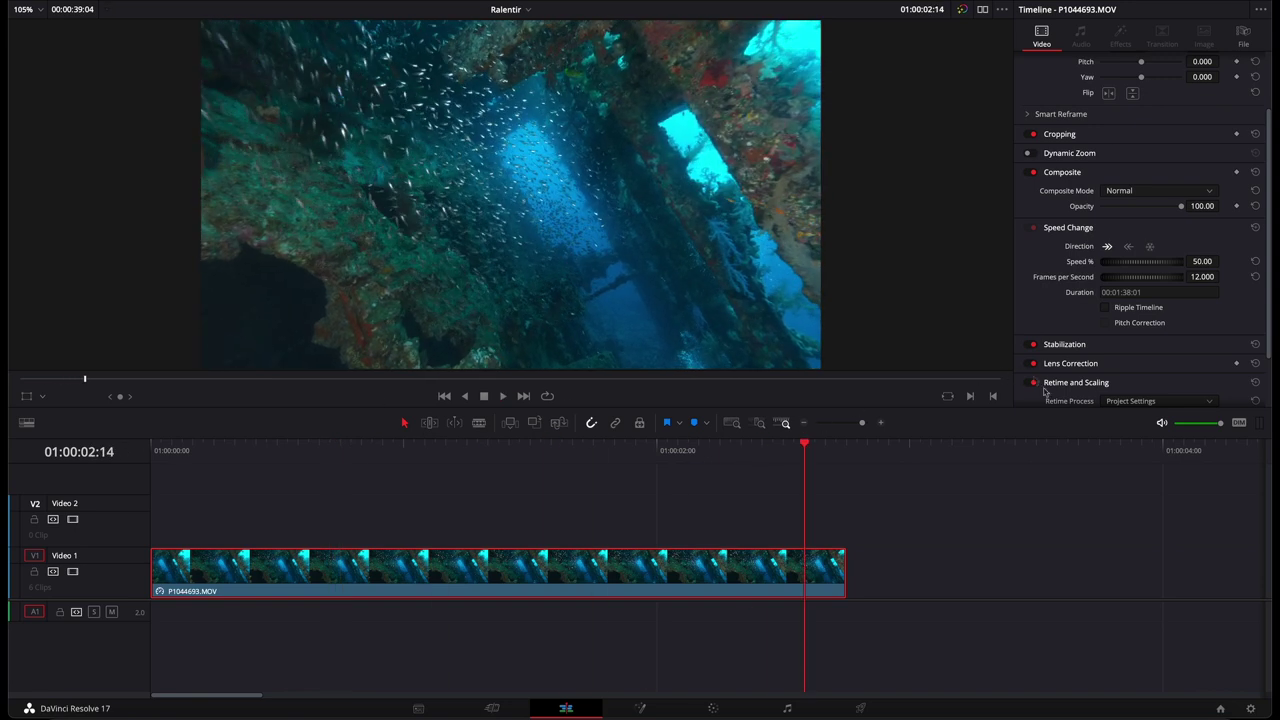
- Set the clip's retime process to Optical Flow and its motion estimation to Enhanced Better
{"action": "scroll", "coordinate": [1103, 377], "scroll_direction": "down", "scroll_amount": 2}
{"action": "left_click", "coordinate": [1143, 334]}
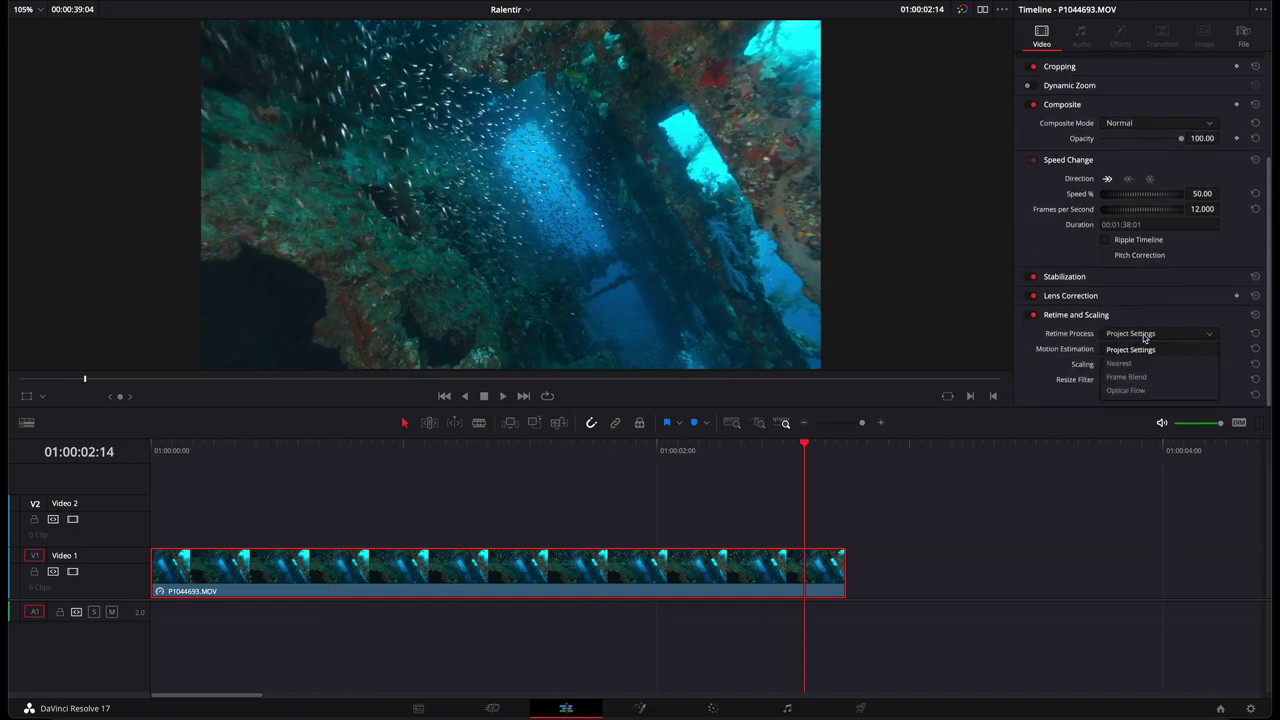
{"action": "left_click", "coordinate": [1123, 391]}
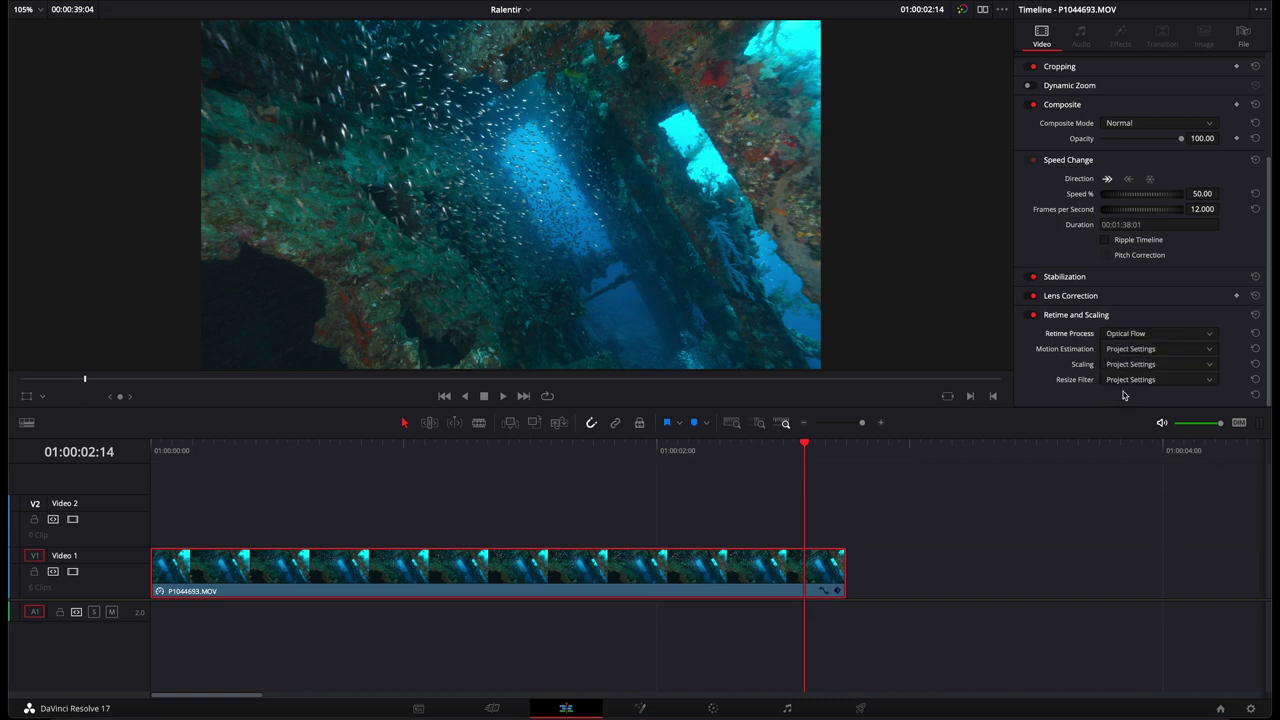
{"action": "left_click", "coordinate": [1136, 352]}
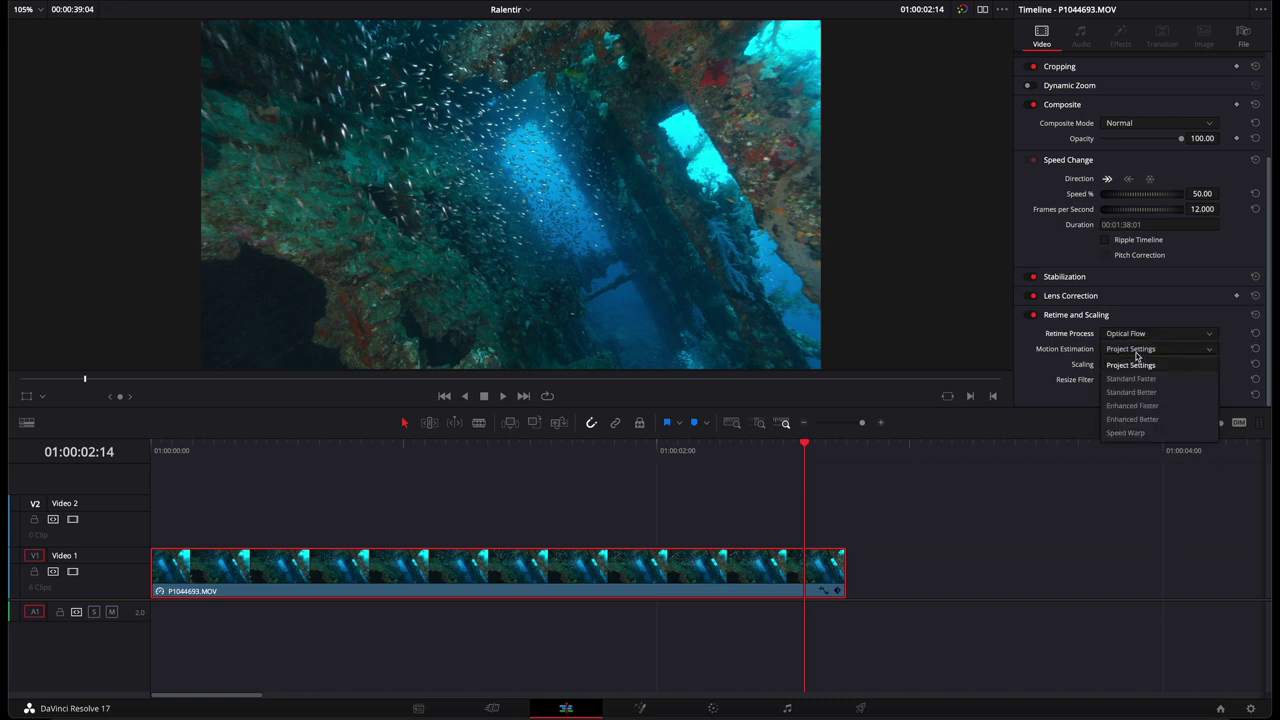
{"action": "left_click", "coordinate": [1130, 420]}
- Play the slow-motion clip from the start to examine the motion with Optical Flow
{"action": "left_click_drag", "start_coordinate": [183, 456], "coordinate": [130, 458]}
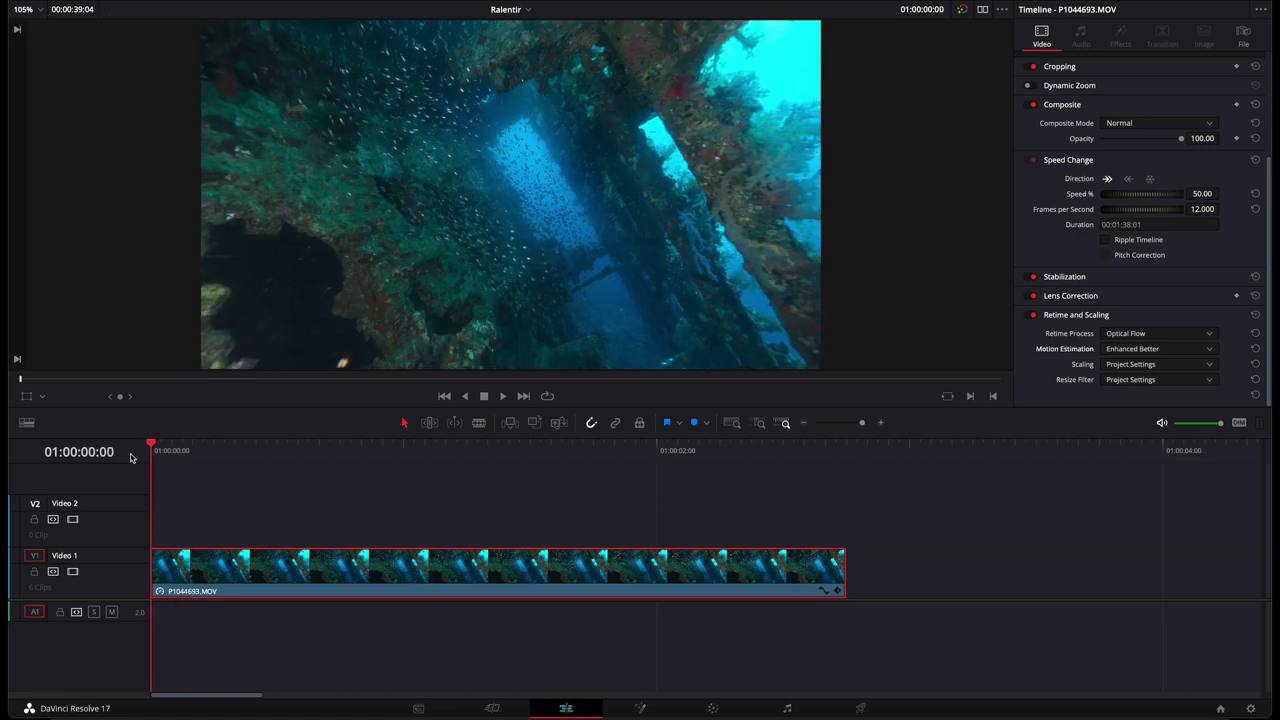
{"action": "key", "text": "space"}
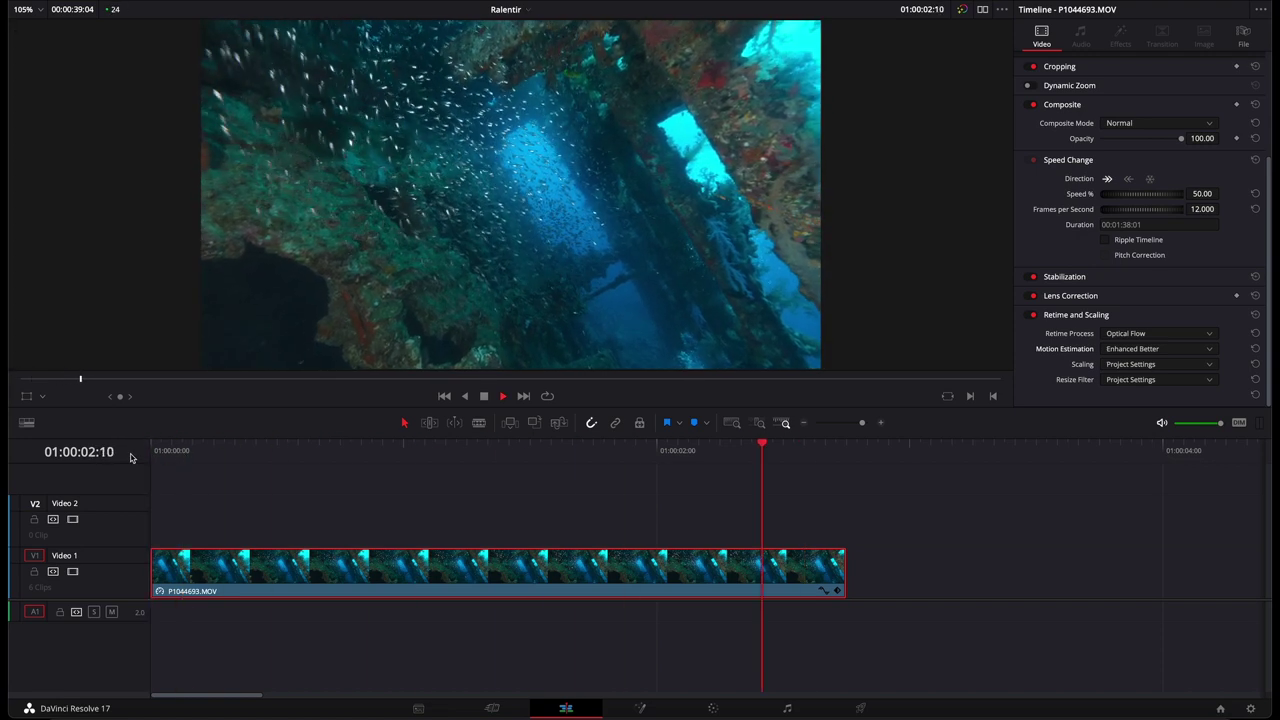
{"action": "left_click_drag", "start_coordinate": [162, 450], "coordinate": [128, 452]}
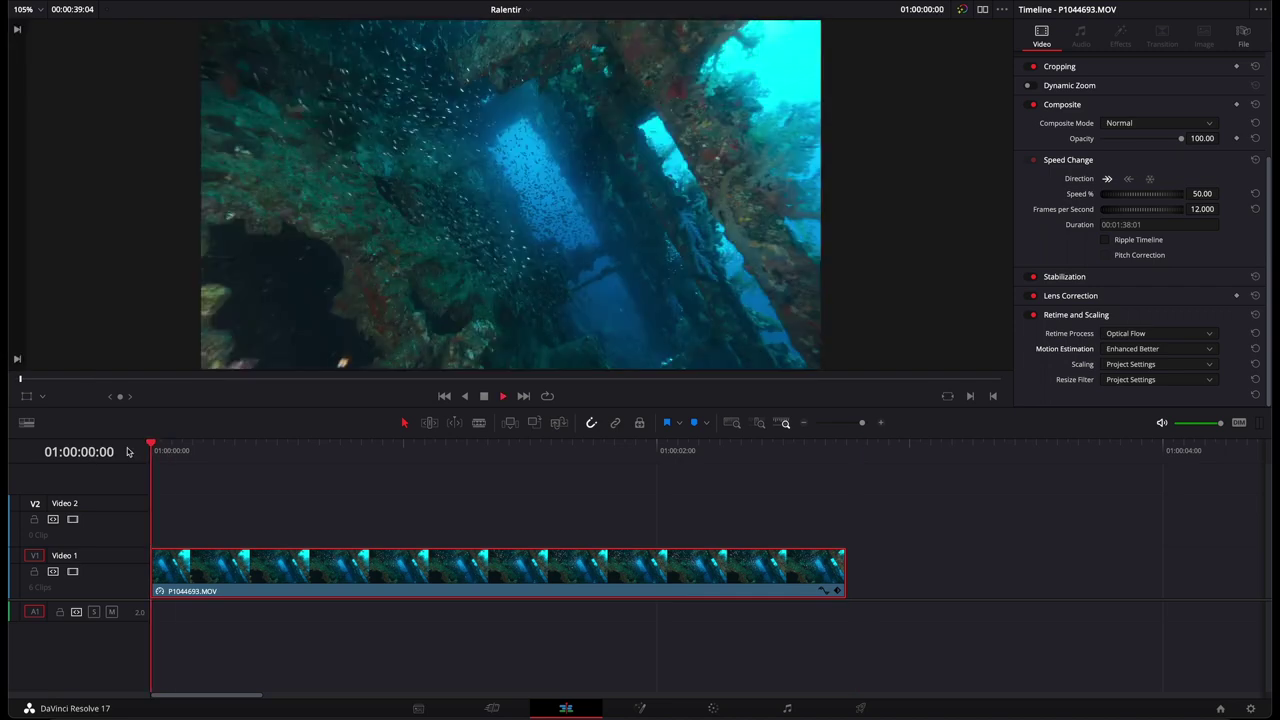
{"action": "key", "text": "space"}
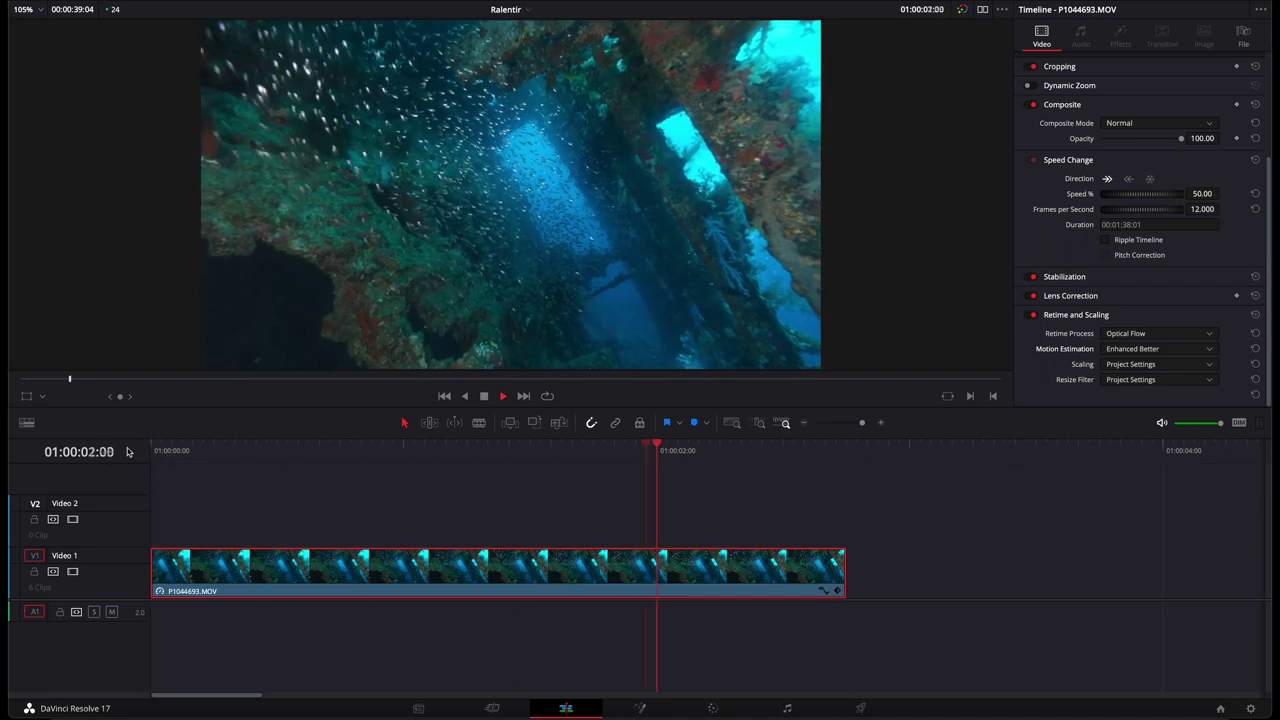
{"action": "key", "text": "space"}
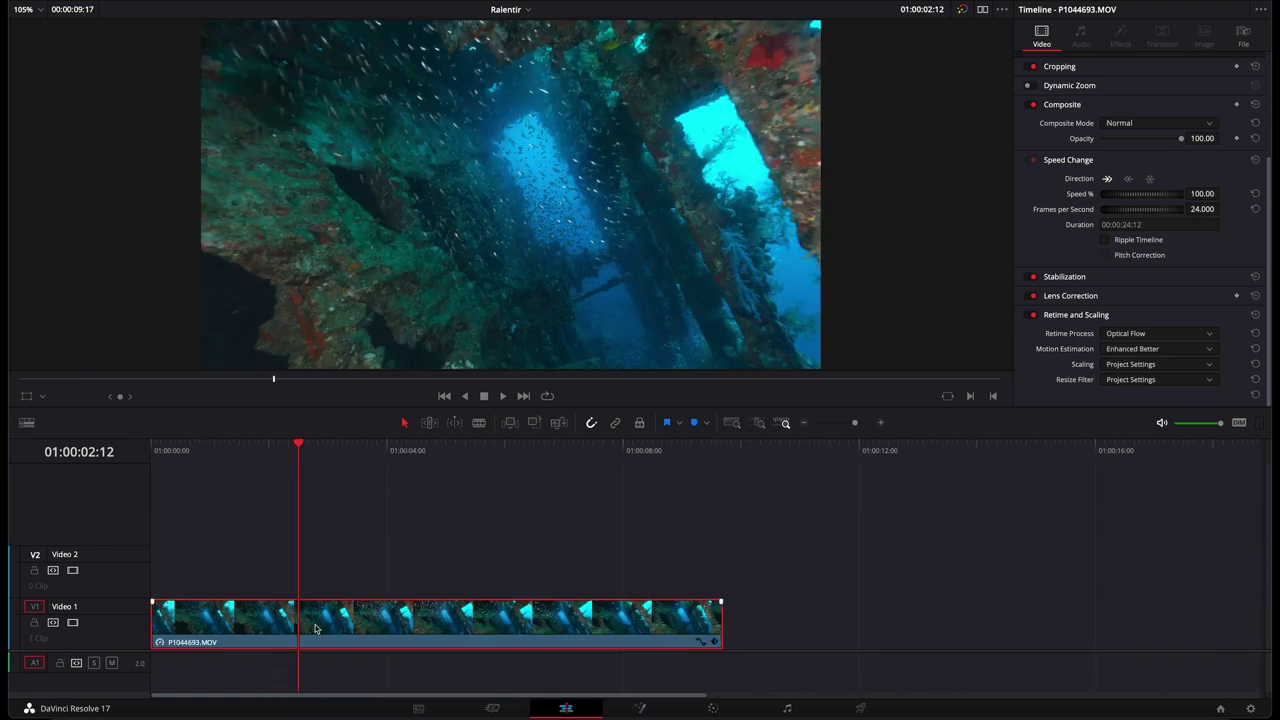
- Display the clip's Retime Speed curve below it in the timeline and check which curves are enabled
{"action": "left_click", "coordinate": [698, 643]}
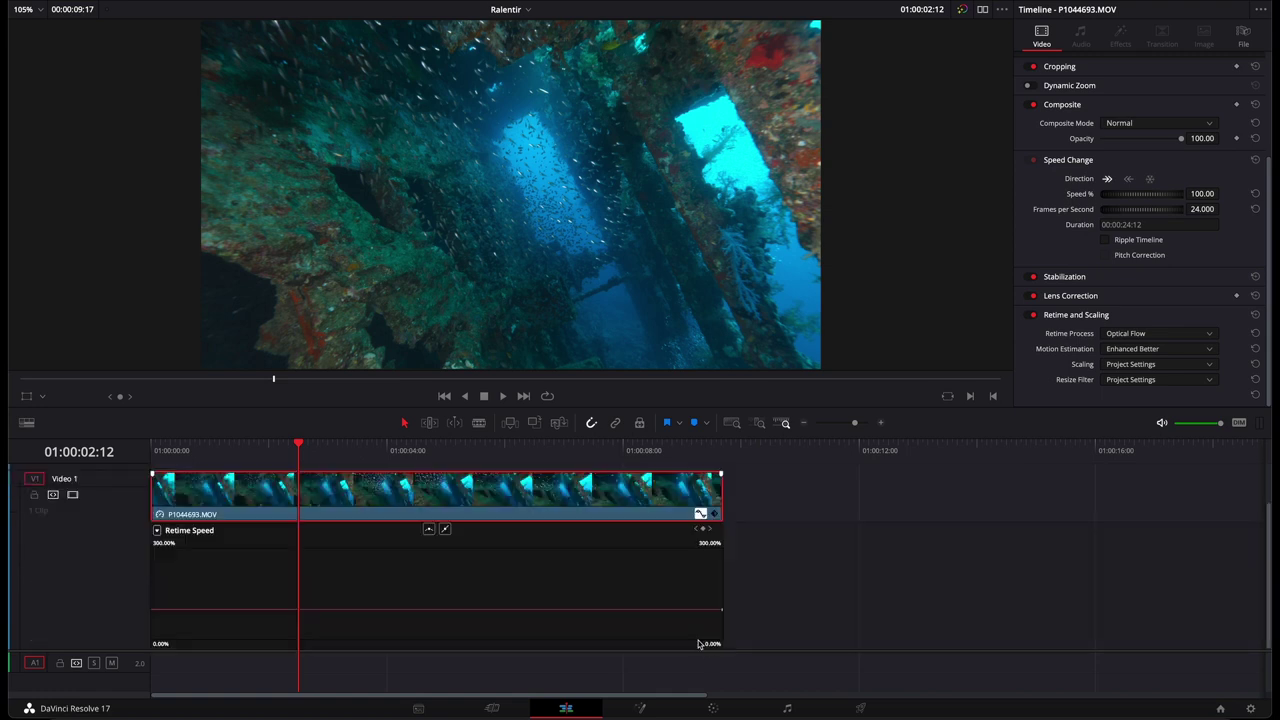
{"action": "left_click", "coordinate": [157, 532]}
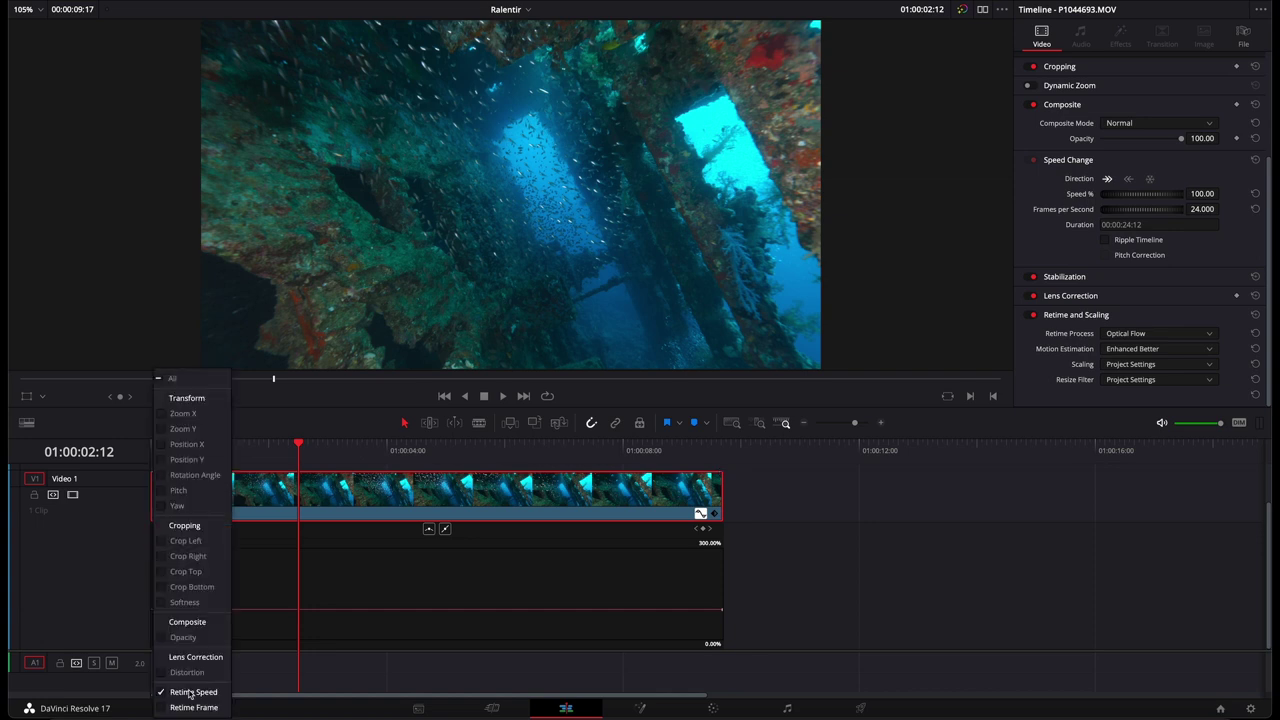
{"action": "left_click", "coordinate": [408, 572]}
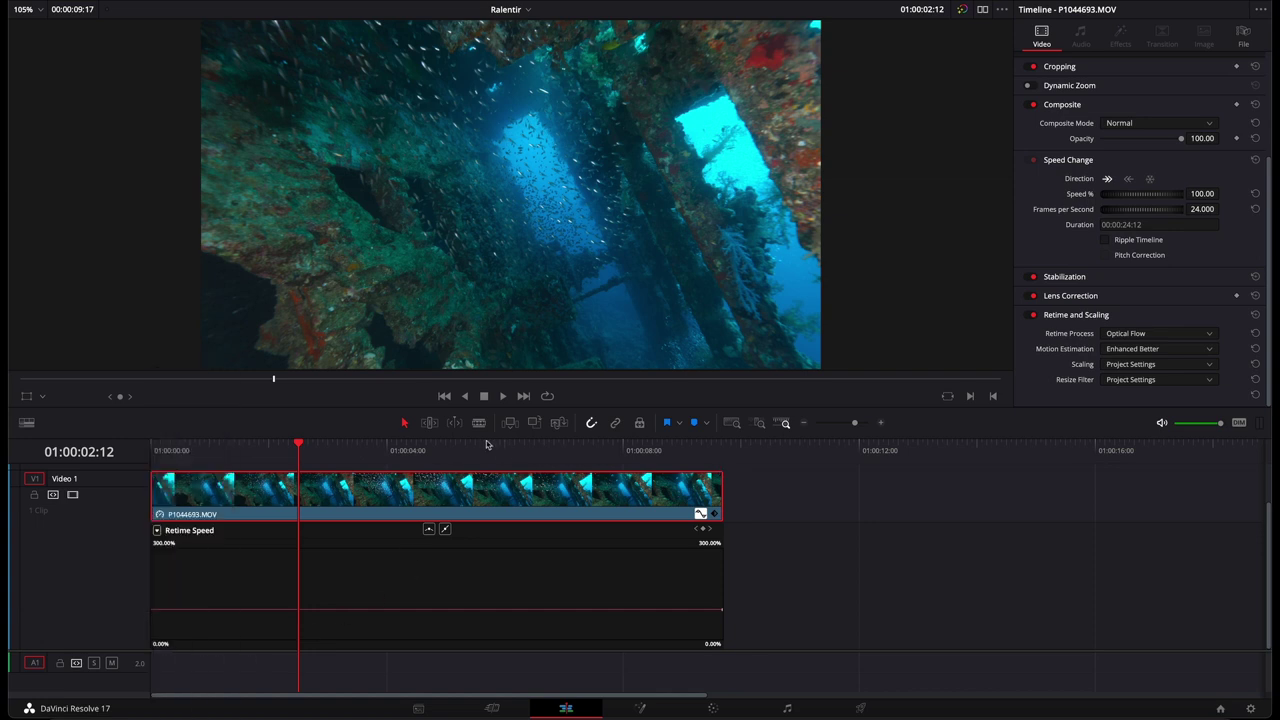
- Add a retime speed keyframe at 01:00:05:02, slow down the section before it and speed up the section after it to about 211%
{"action": "mouse_move", "coordinate": [474, 450]}
{"action": "left_mouse_down"}
{"action": "mouse_move", "coordinate": [441, 453]}
{"action": "mouse_move", "coordinate": [452, 455]}
{"action": "left_mouse_up"}
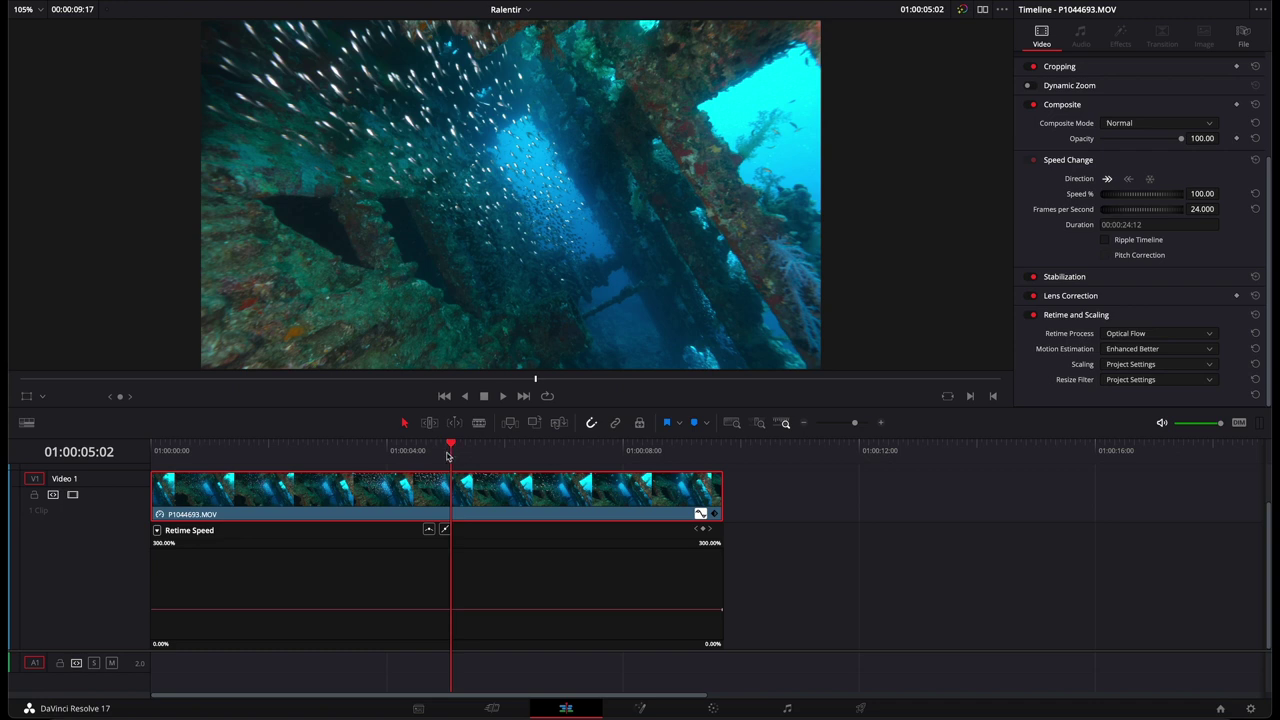
{"action": "left_click", "coordinate": [705, 531]}
{"action": "left_click_drag", "start_coordinate": [332, 609], "coordinate": [365, 678]}
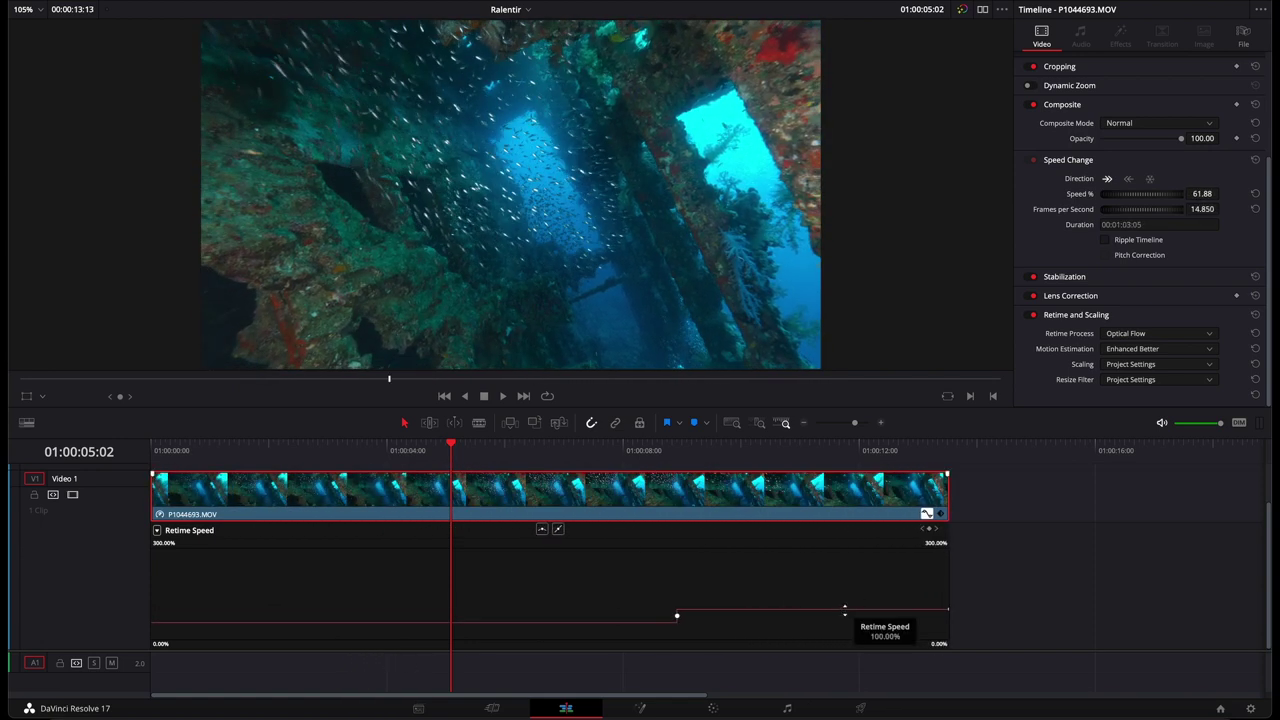
{"action": "left_click_drag", "start_coordinate": [845, 618], "coordinate": [845, 593]}
{"action": "left_click_drag", "start_coordinate": [750, 584], "coordinate": [750, 576]}
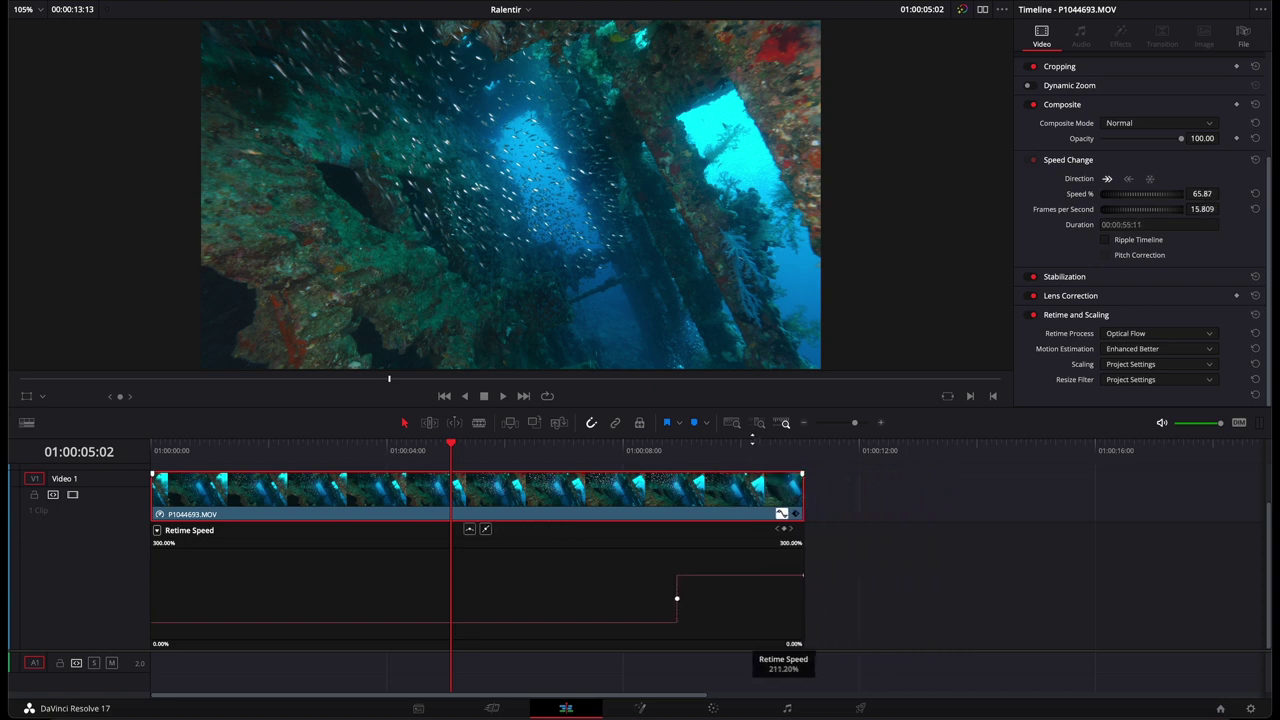
- Smooth the speed keyframe into a Bézier curve and stretch its handle for a gradual speed ramp
{"action": "left_click", "coordinate": [677, 598]}
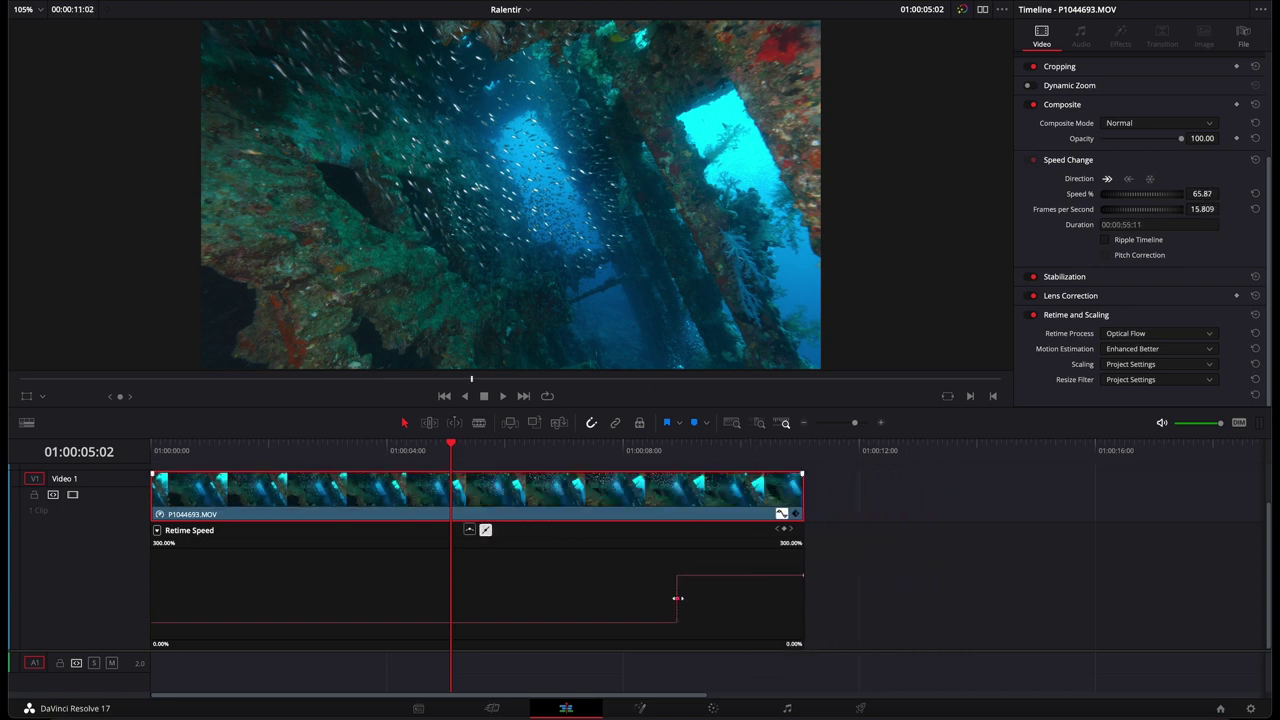
{"action": "left_click", "coordinate": [485, 530]}
{"action": "left_click_drag", "start_coordinate": [640, 598], "coordinate": [556, 597]}
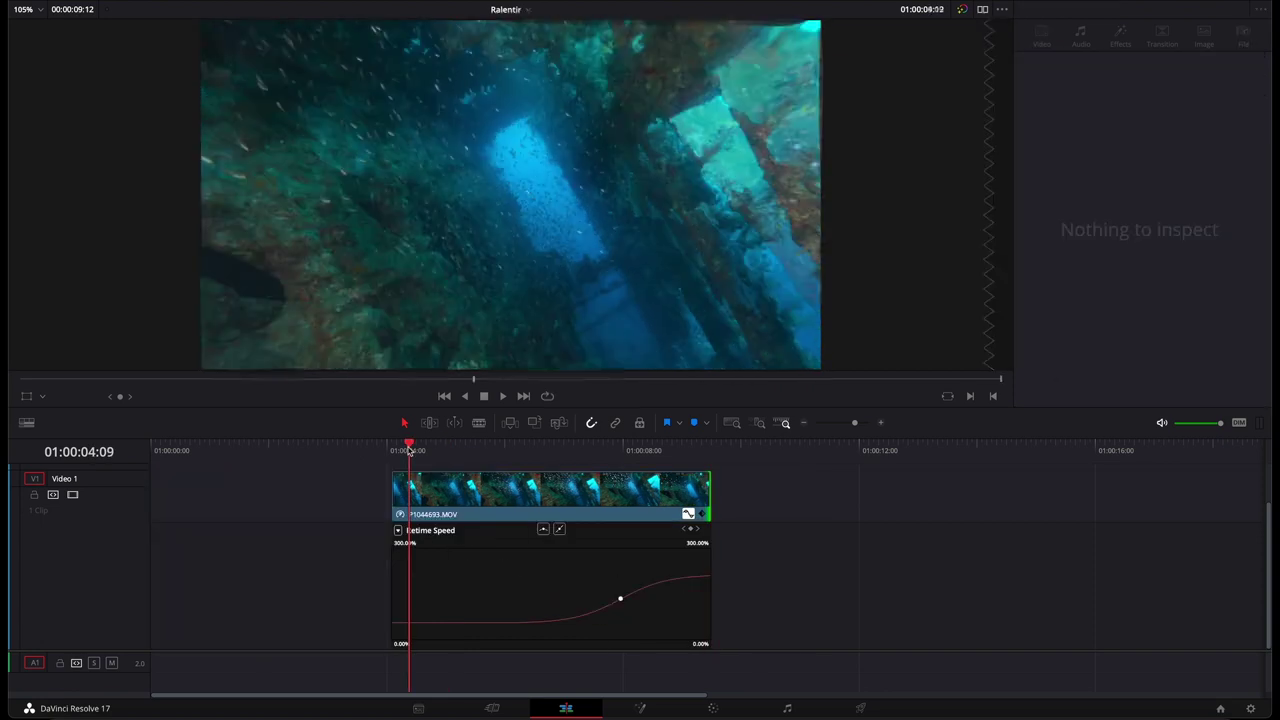
- Play the clip from its start to review the speed ramp, and hide the retime curve
{"action": "left_click", "coordinate": [392, 447]}
{"action": "key", "text": "space"}
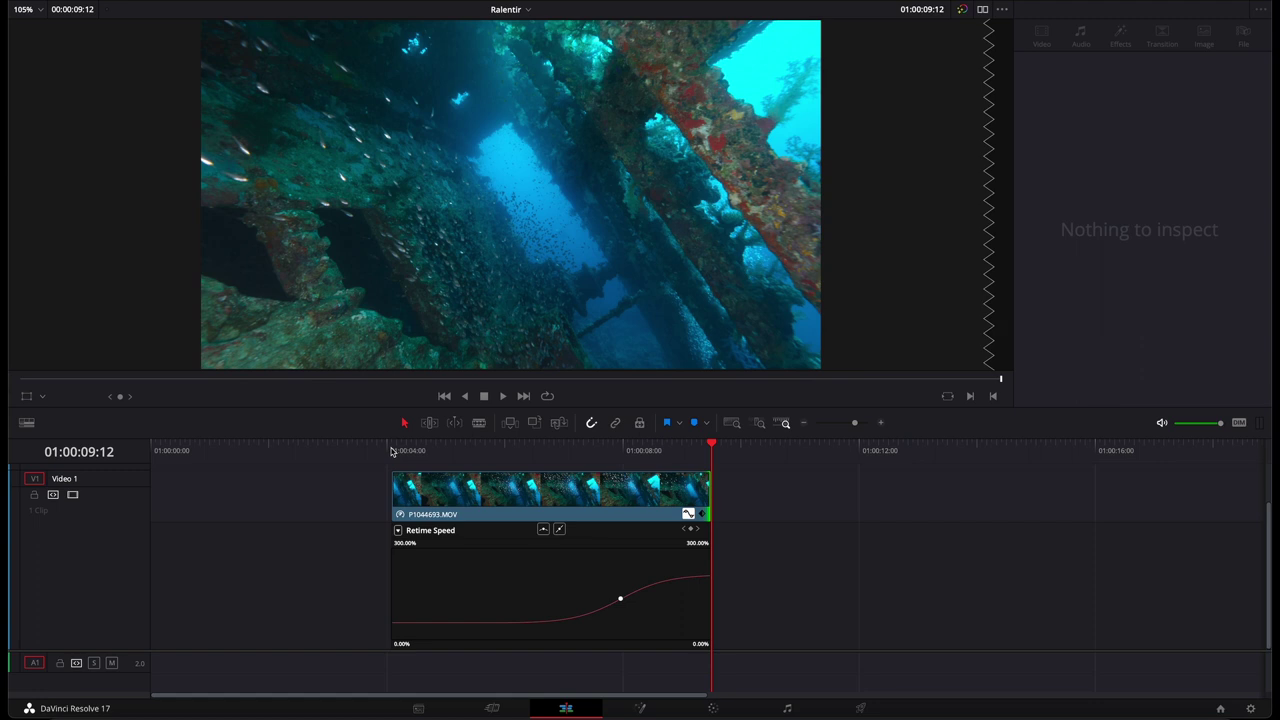
{"action": "left_click", "coordinate": [689, 514]}
- Enable Ripple Timeline in the clip's Change Clip Speed settings, keeping the speed at 100%
{"action": "left_click", "coordinate": [551, 625]}
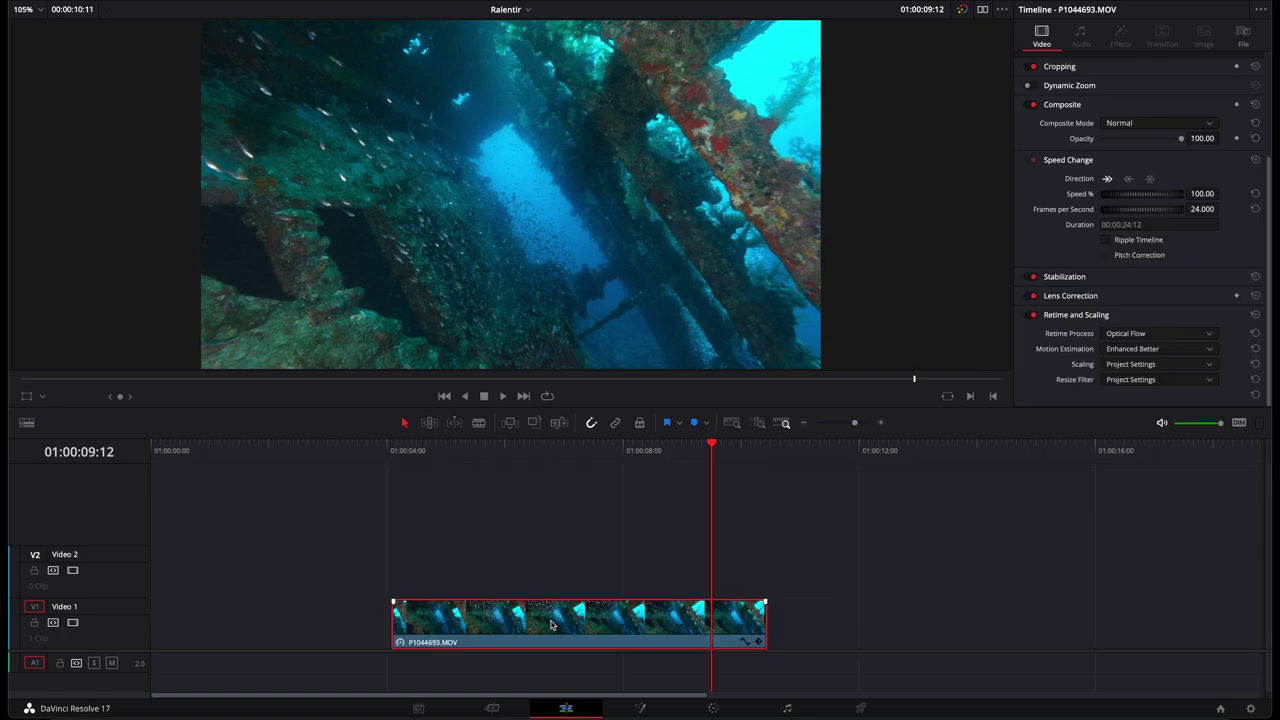
{"action": "right_click", "coordinate": [551, 625]}
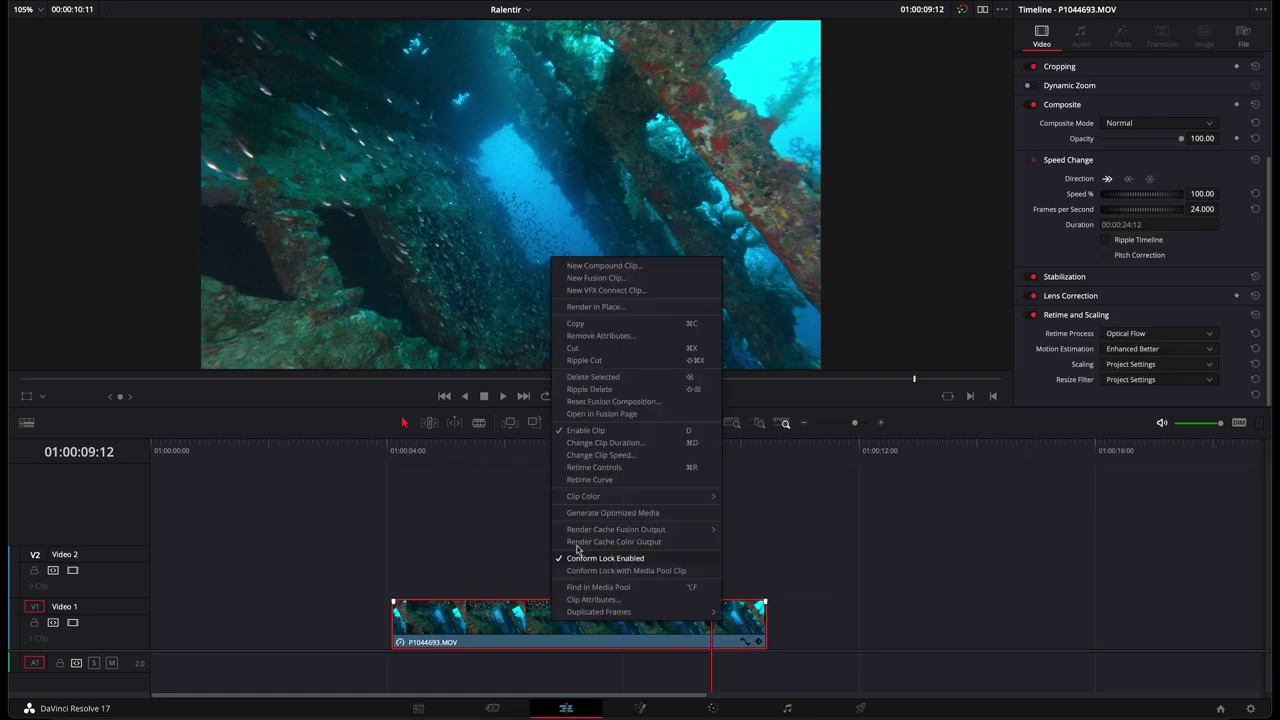
{"action": "left_click", "coordinate": [593, 455]}
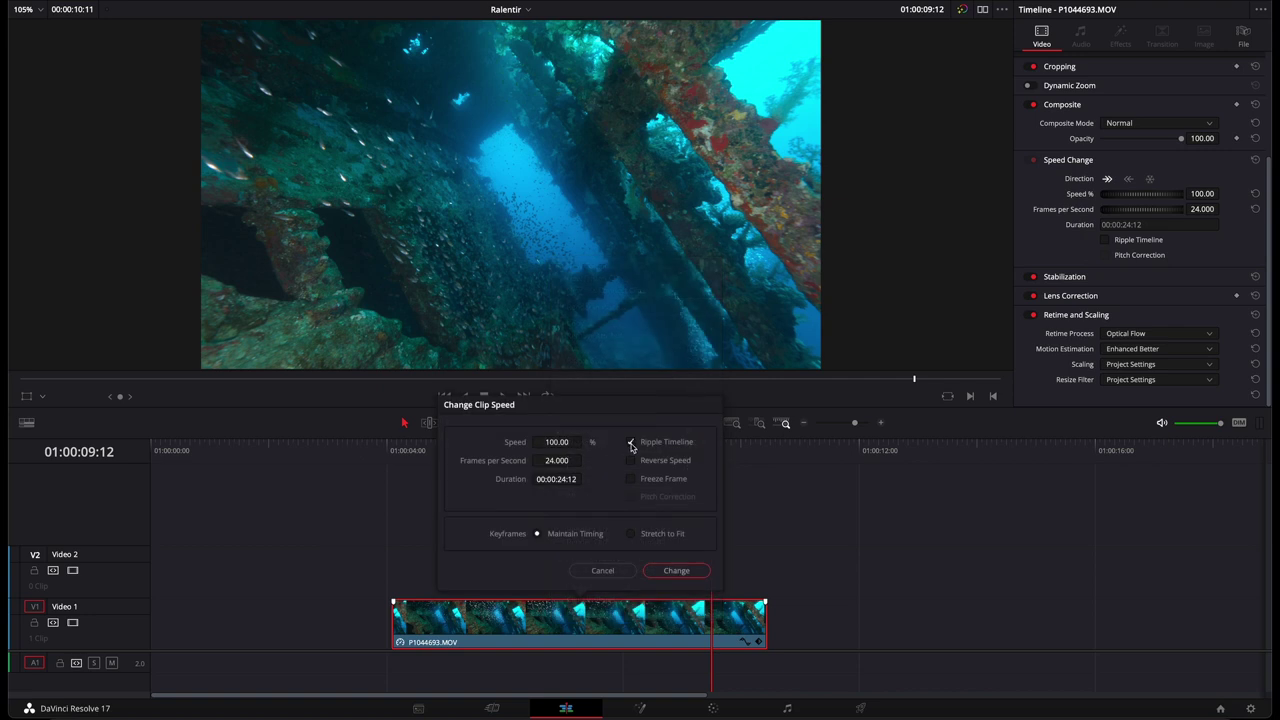
{"action": "left_click", "coordinate": [669, 573]}
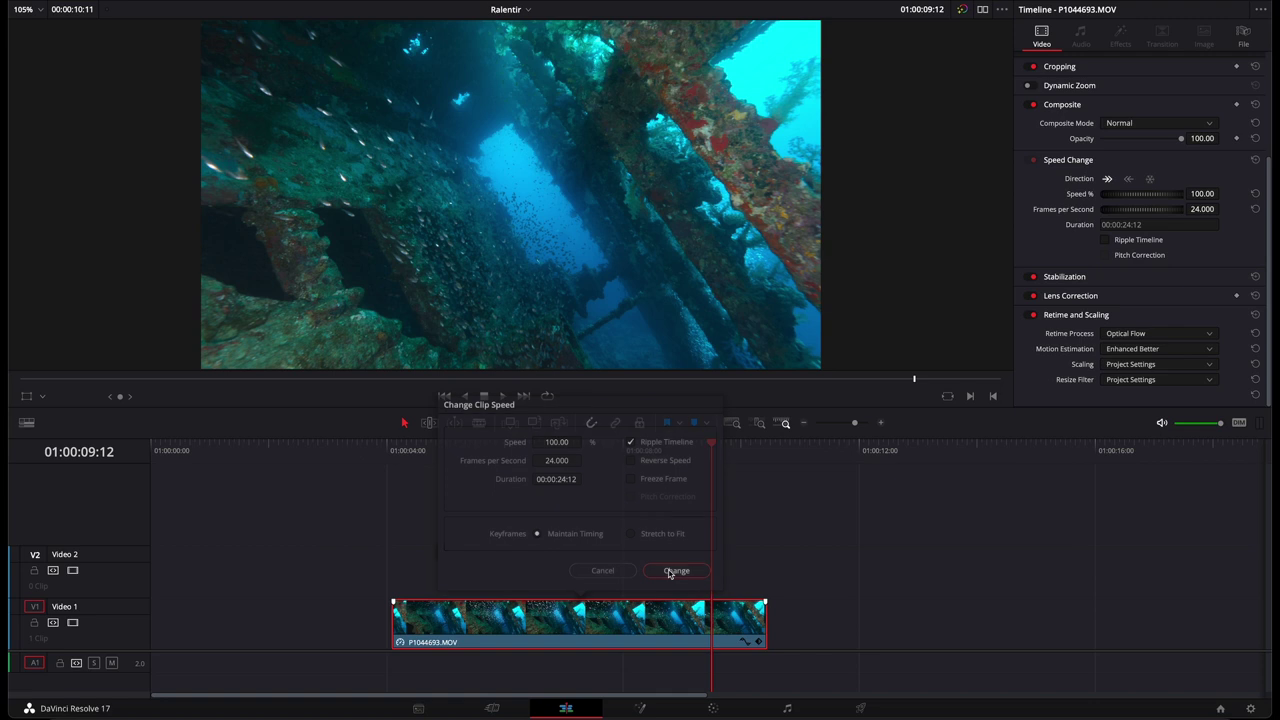
- Change the clip's speed to 147% with Ripple Timeline enabled
{"action": "right_click", "coordinate": [617, 634]}
{"action": "left_click", "coordinate": [667, 468]}
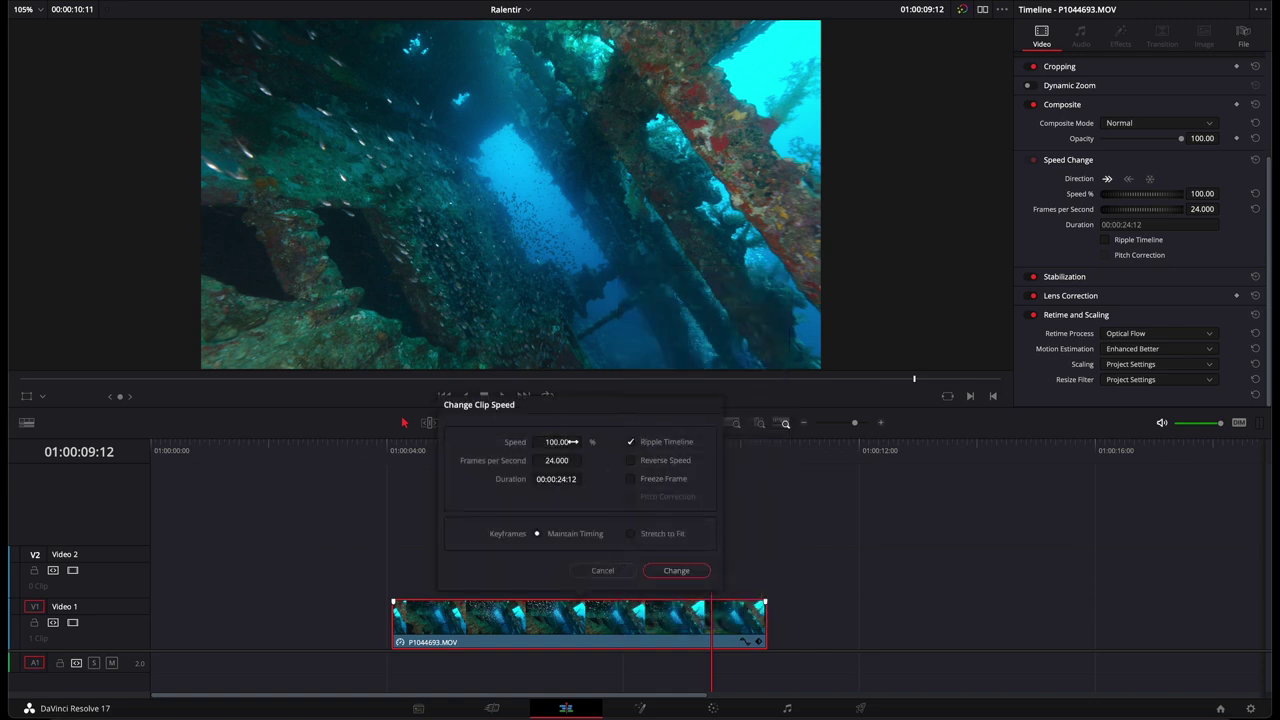
{"action": "type", "text": "140"}
{"action": "key", "text": "Tab"}
{"action": "left_click", "coordinate": [677, 570]}
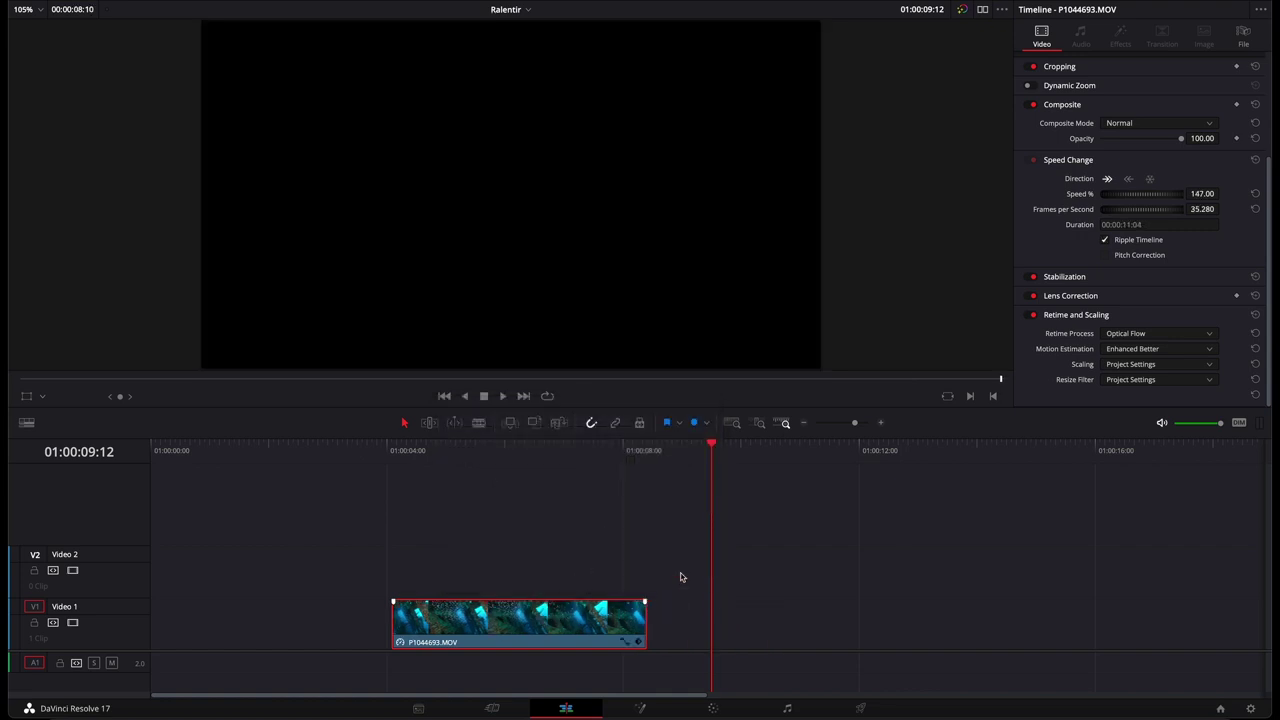
- Change the clip's speed to 49% with Ripple Timeline enabled
{"action": "right_click", "coordinate": [481, 609]}
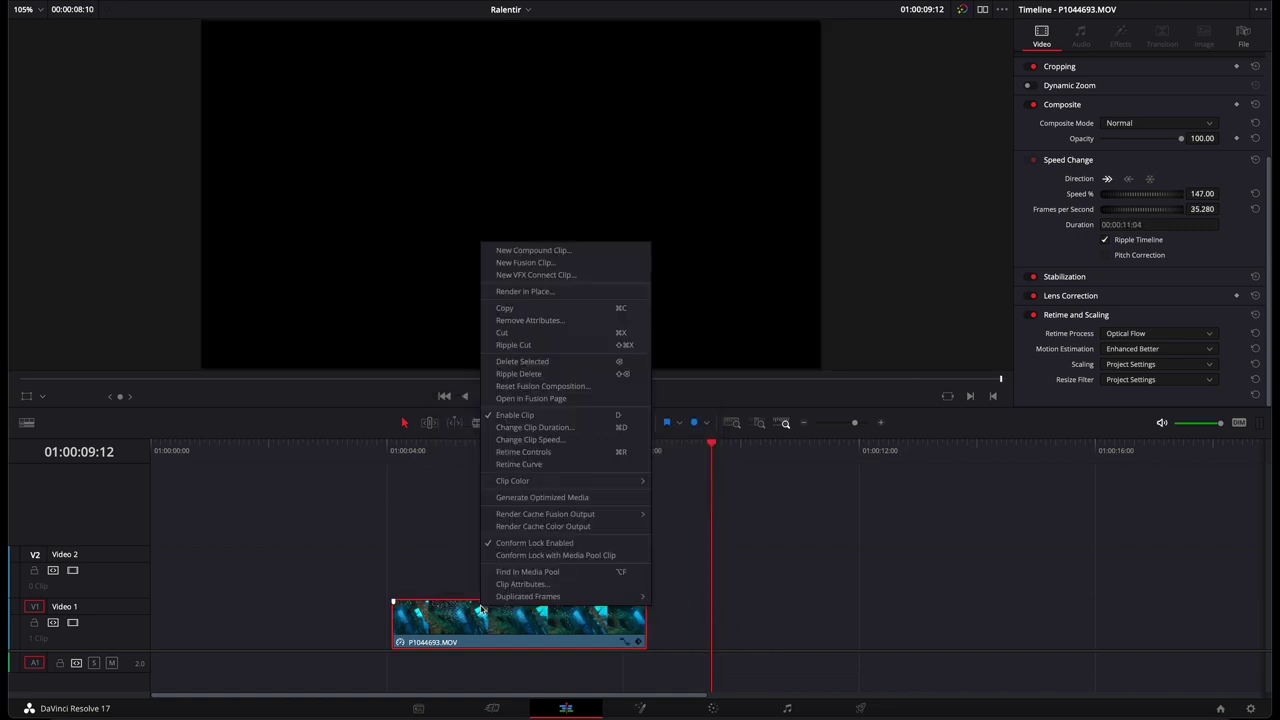
{"action": "left_click", "coordinate": [529, 440]}
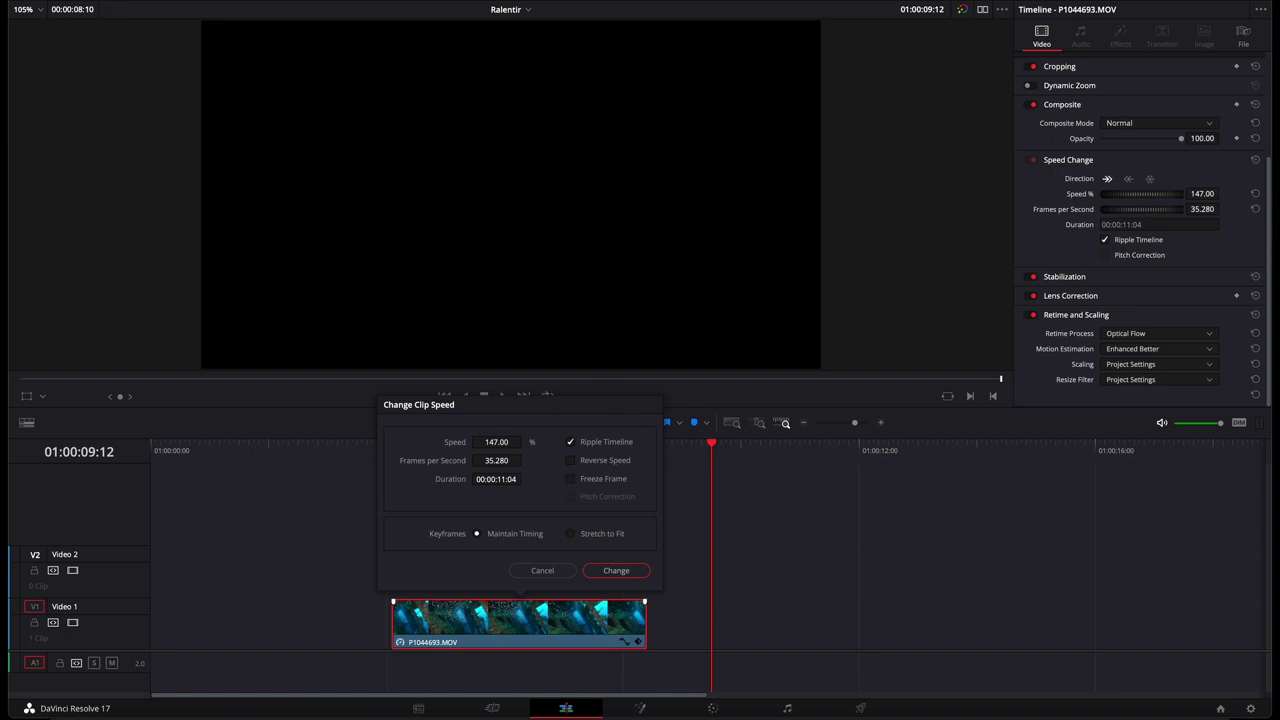
{"action": "left_click_drag", "start_coordinate": [497, 441], "coordinate": [470, 441]}
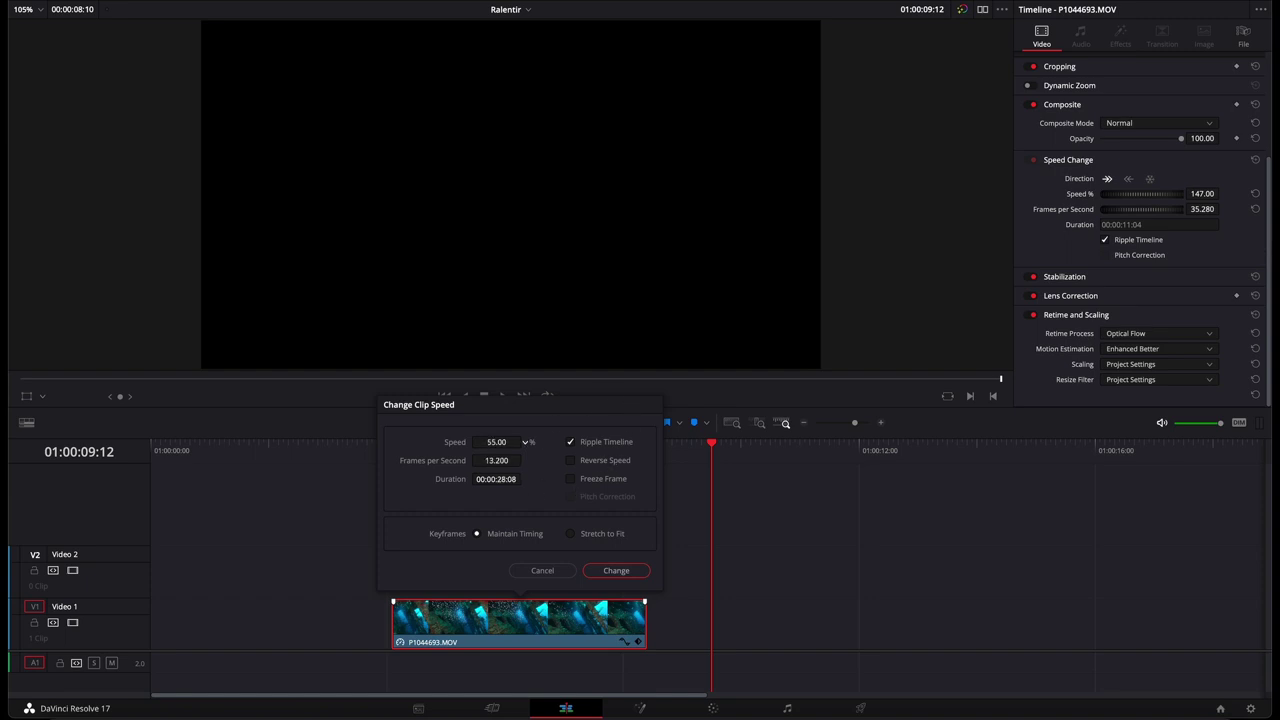
{"action": "left_click", "coordinate": [617, 571]}
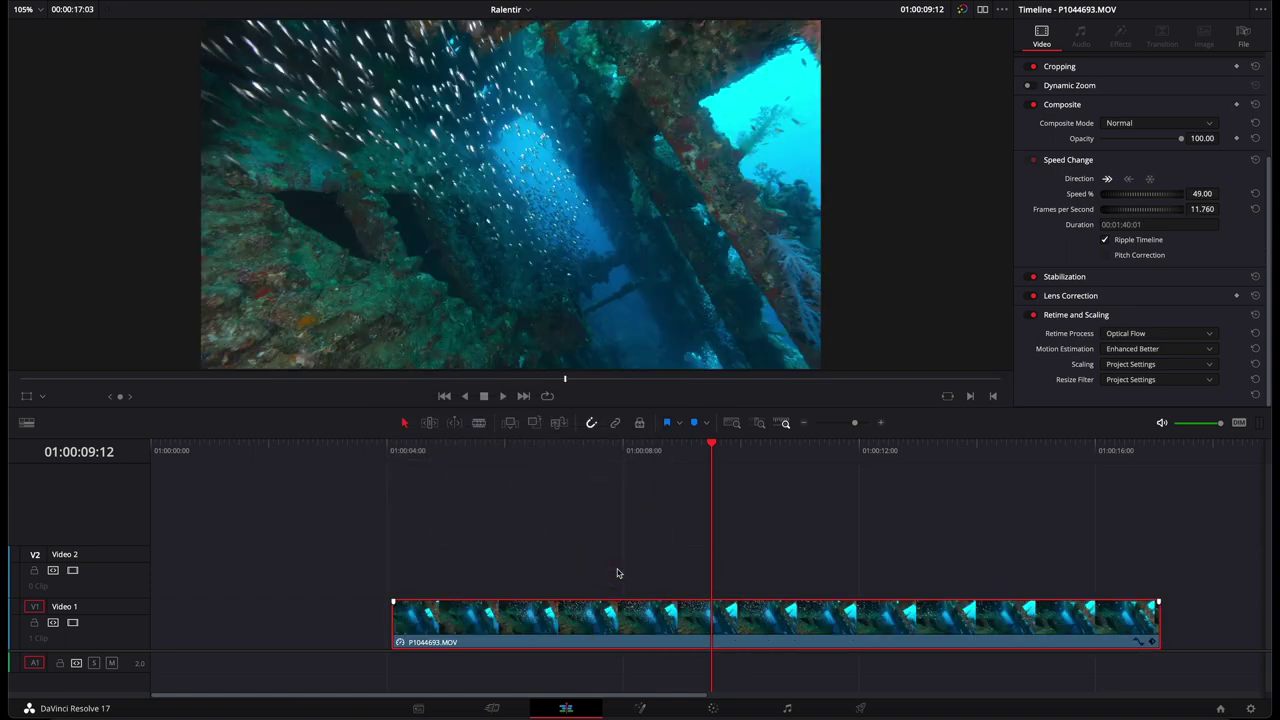
- Show the retime controls on the P1044693.MOV clip in the timeline
{"action": "left_click", "coordinate": [428, 423]}
{"action": "left_click", "coordinate": [401, 644]}
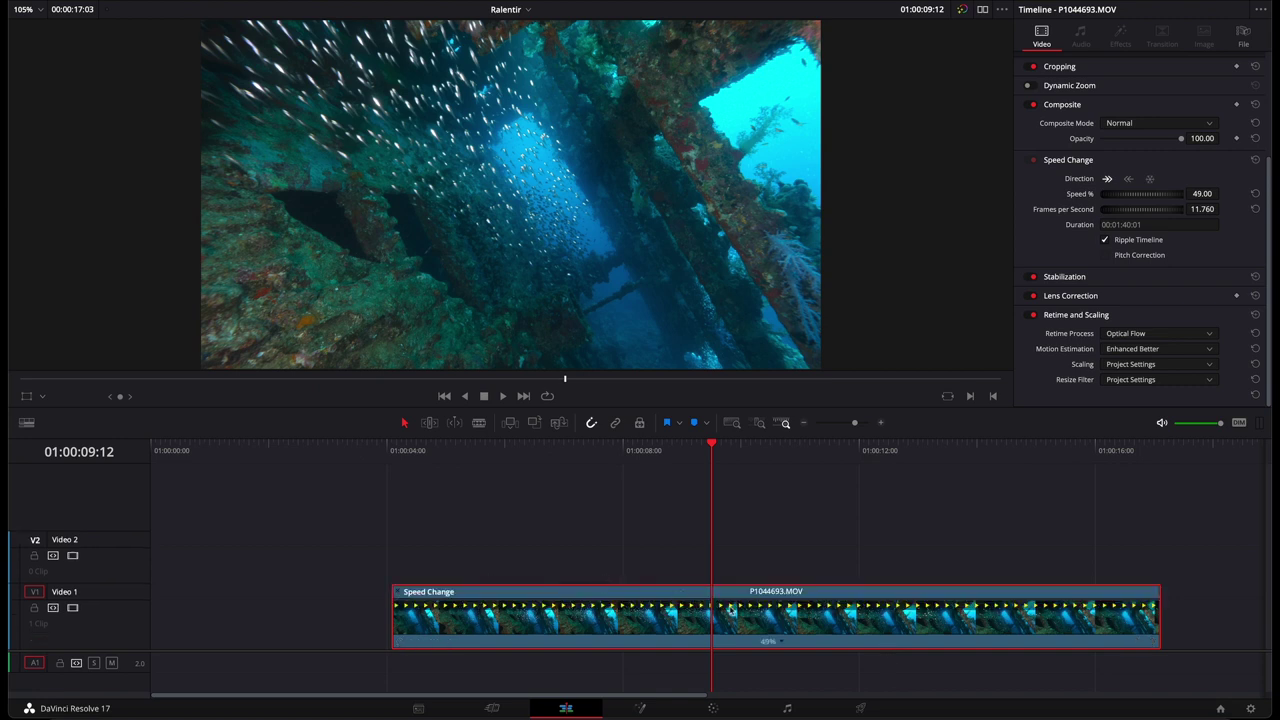
- Apply an Up from 0% speed ramp to the P1044693.MOV clip using its retime controls
{"action": "left_click", "coordinate": [700, 642]}
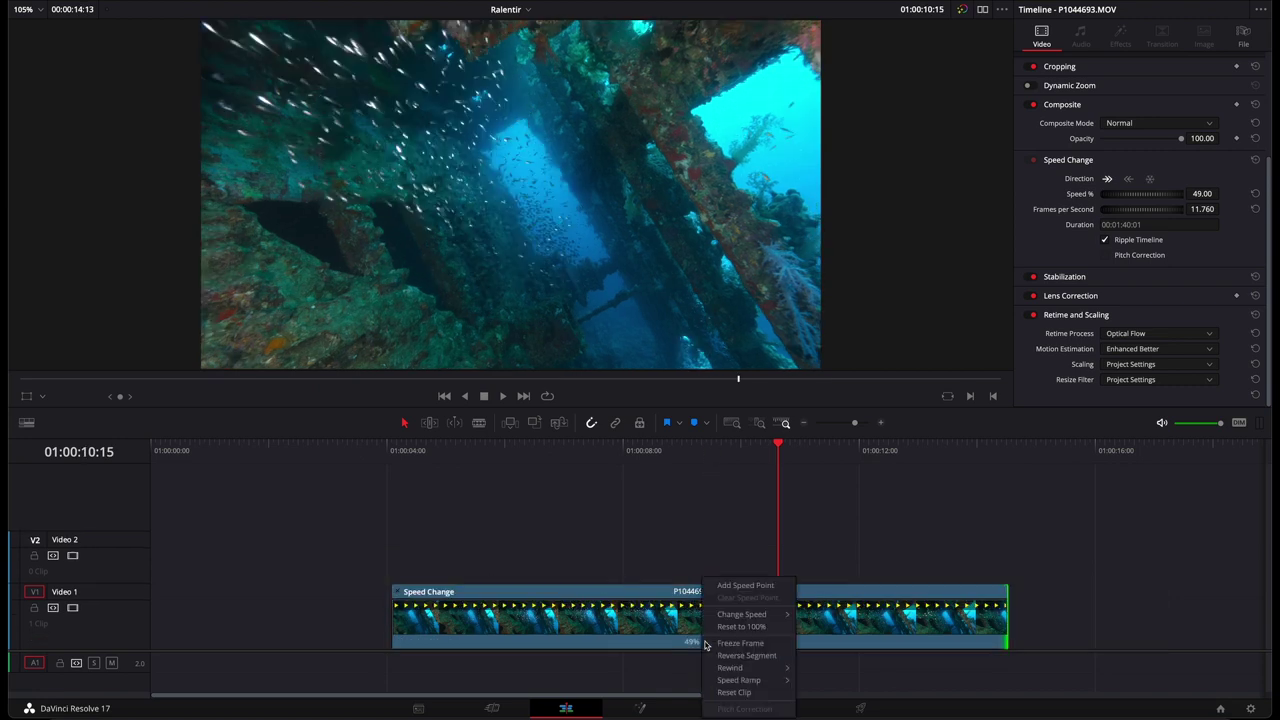
{"action": "mouse_move", "coordinate": [778, 684]}
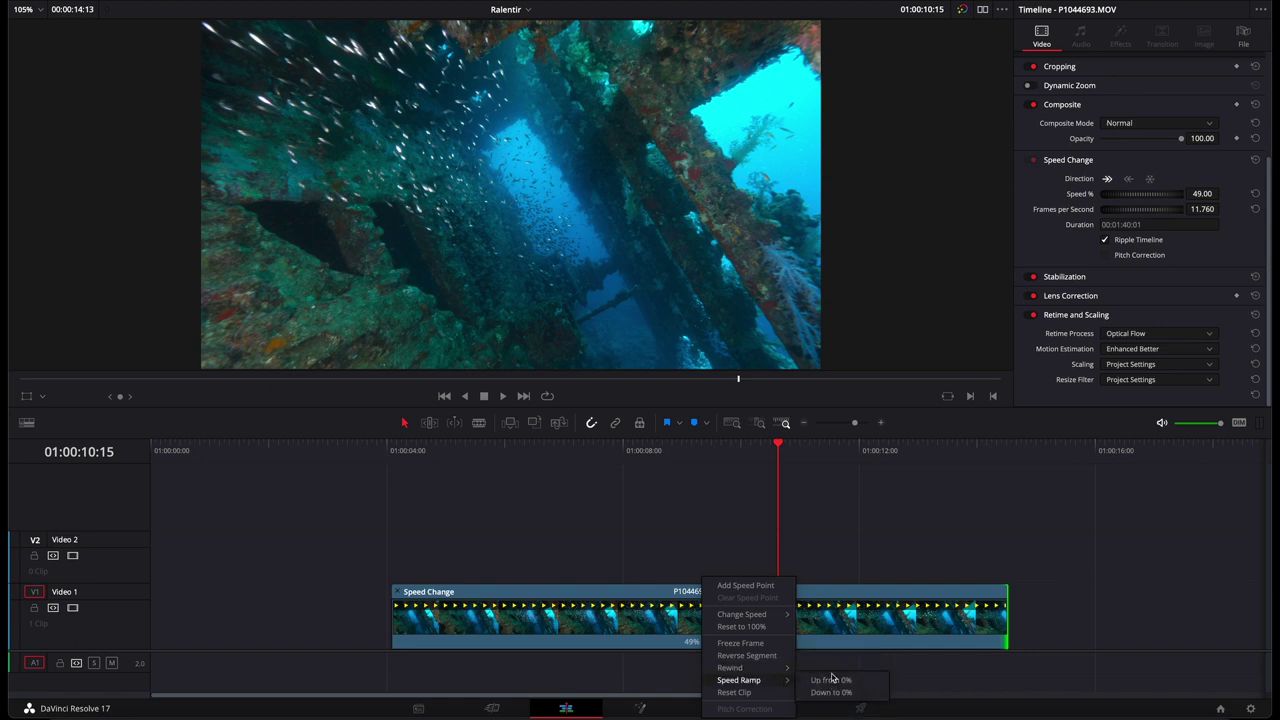
{"action": "left_click", "coordinate": [833, 681]}
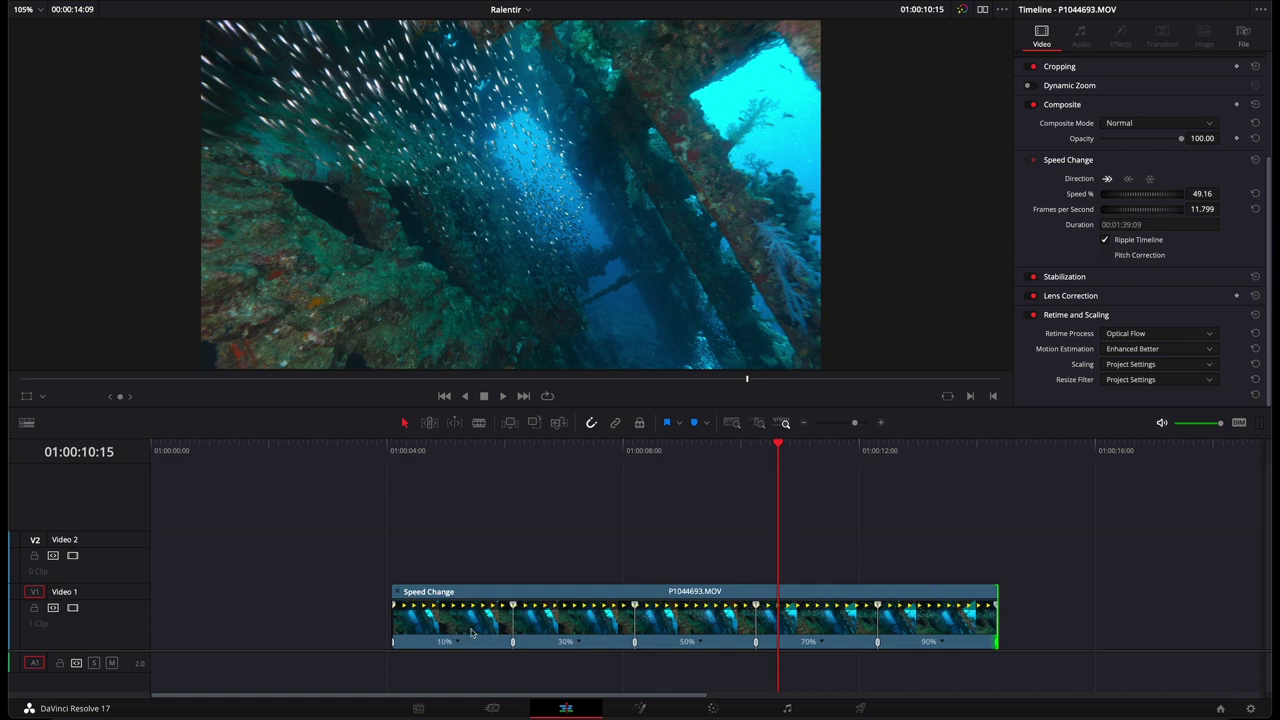
- Move the ramp's speed points so the first segment runs at 7% and the fourth at 73%
{"action": "left_click", "coordinate": [926, 643]}
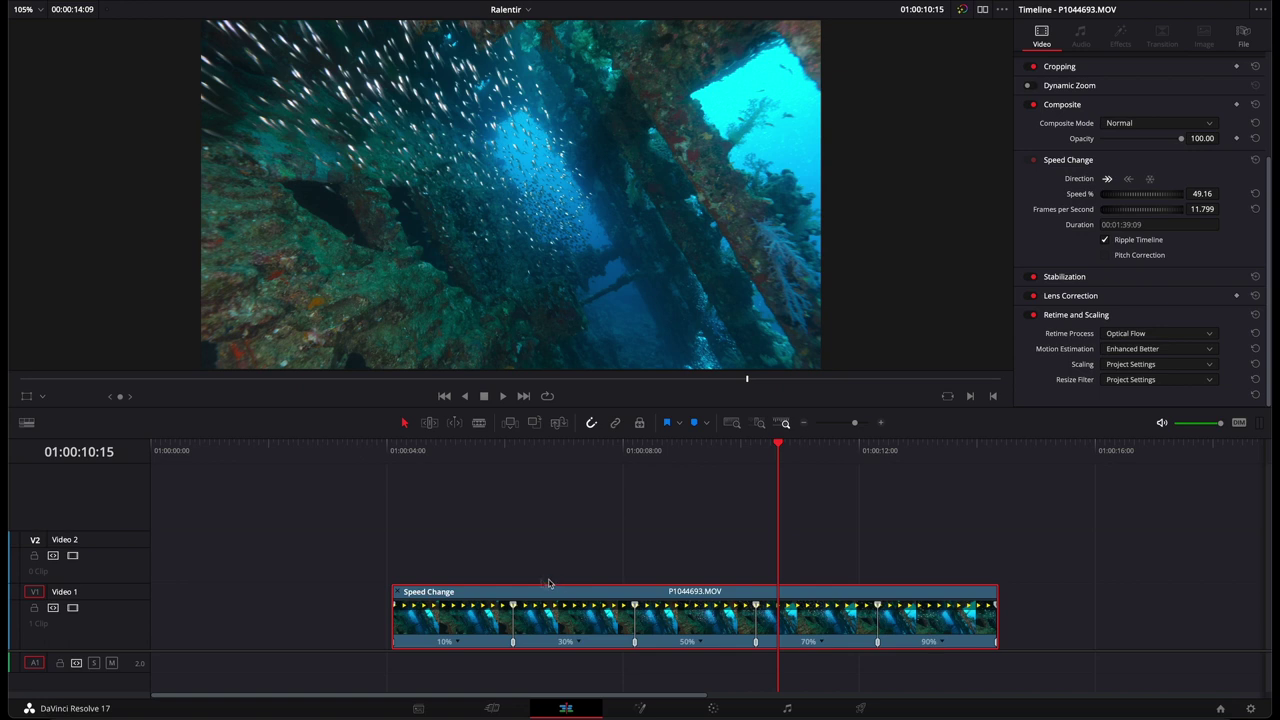
{"action": "left_click_drag", "start_coordinate": [517, 606], "coordinate": [554, 614]}
{"action": "left_click_drag", "start_coordinate": [899, 612], "coordinate": [894, 612]}
- Change the speed of the ramp's second segment to 150%
{"action": "left_click", "coordinate": [616, 641]}
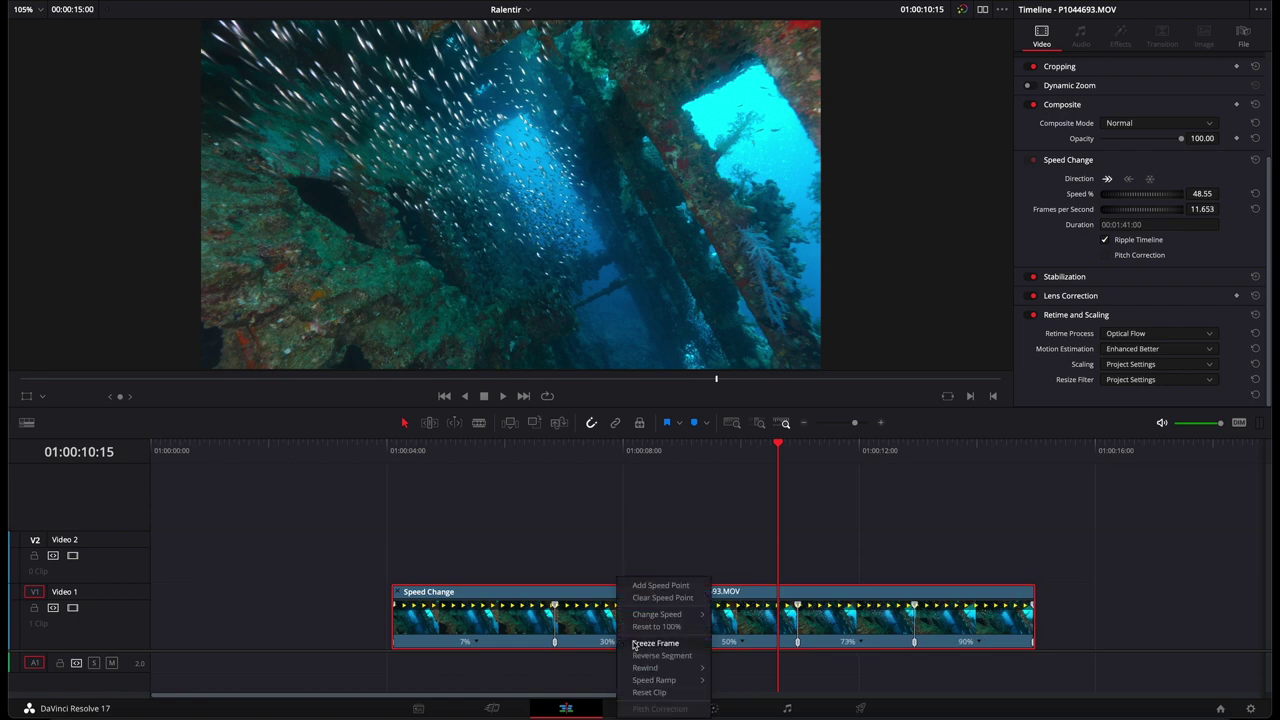
{"action": "mouse_move", "coordinate": [694, 620]}
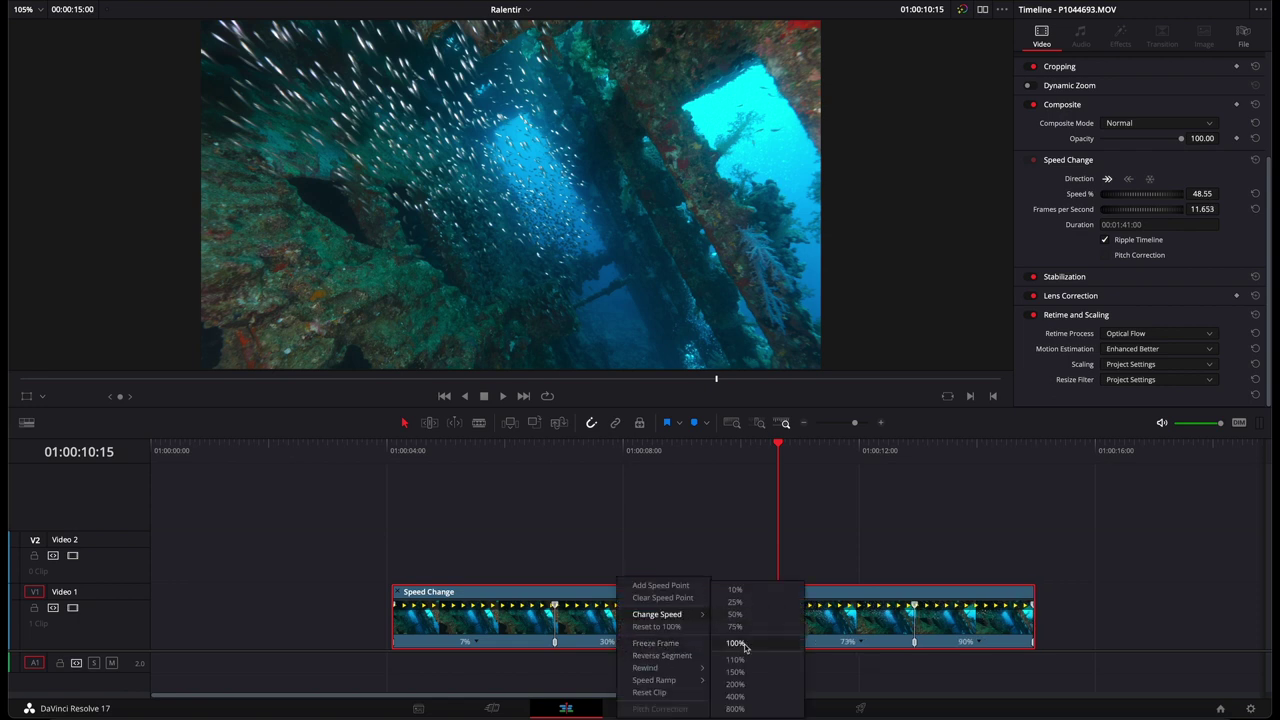
{"action": "left_click", "coordinate": [744, 677]}
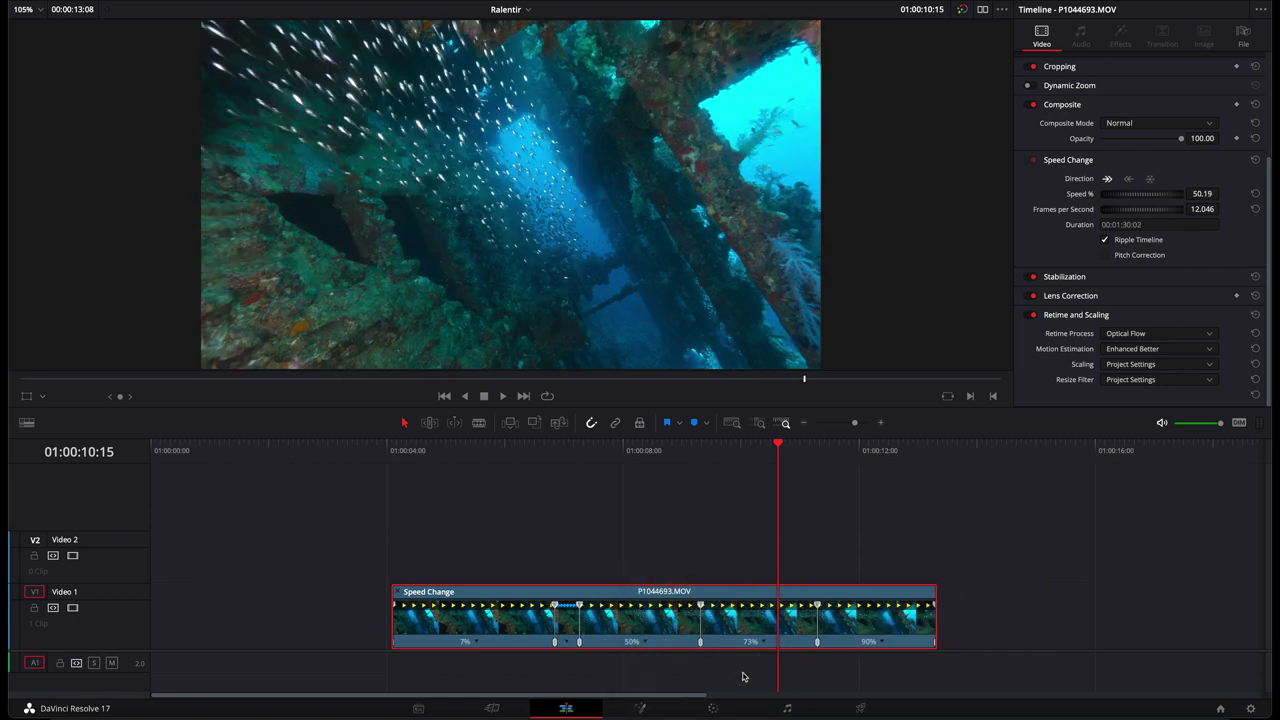
- Change the ramp's third segment to 25% speed and play the retimed clip from its start
{"action": "left_click", "coordinate": [645, 645]}
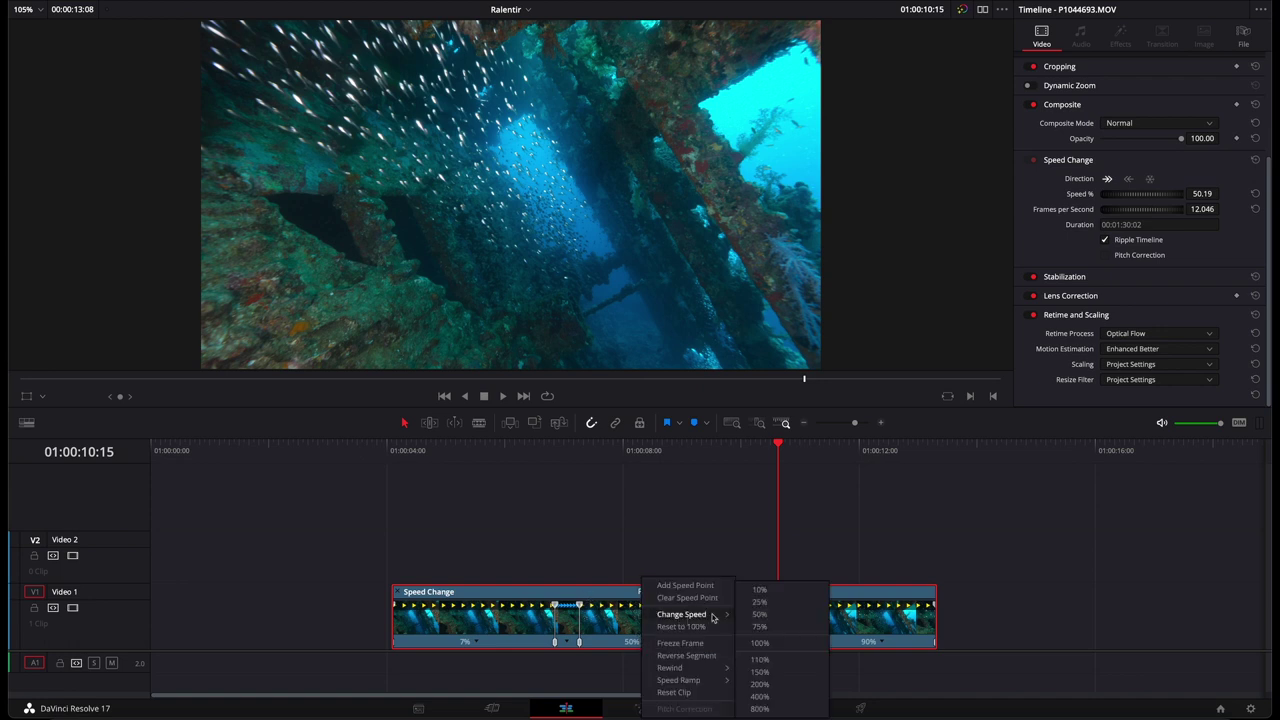
{"action": "mouse_move", "coordinate": [714, 617]}
{"action": "left_click", "coordinate": [760, 600]}
{"action": "left_click", "coordinate": [395, 450]}
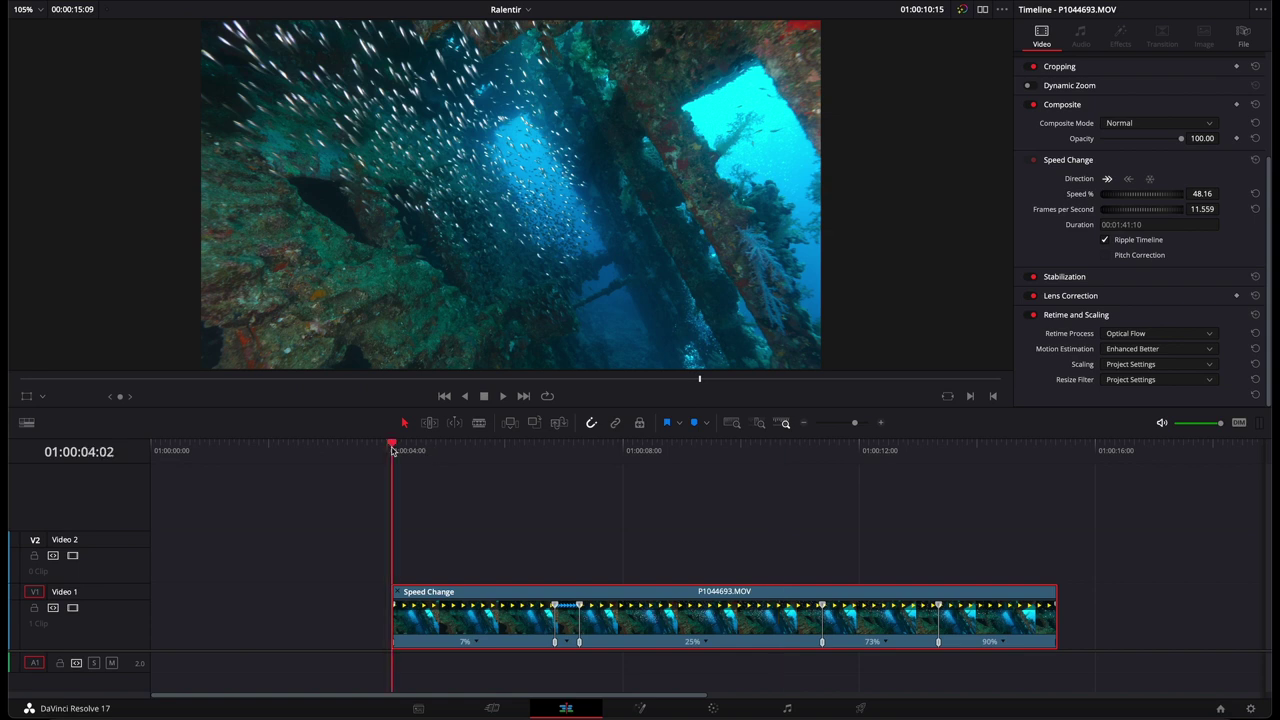
{"action": "key", "text": "space"}
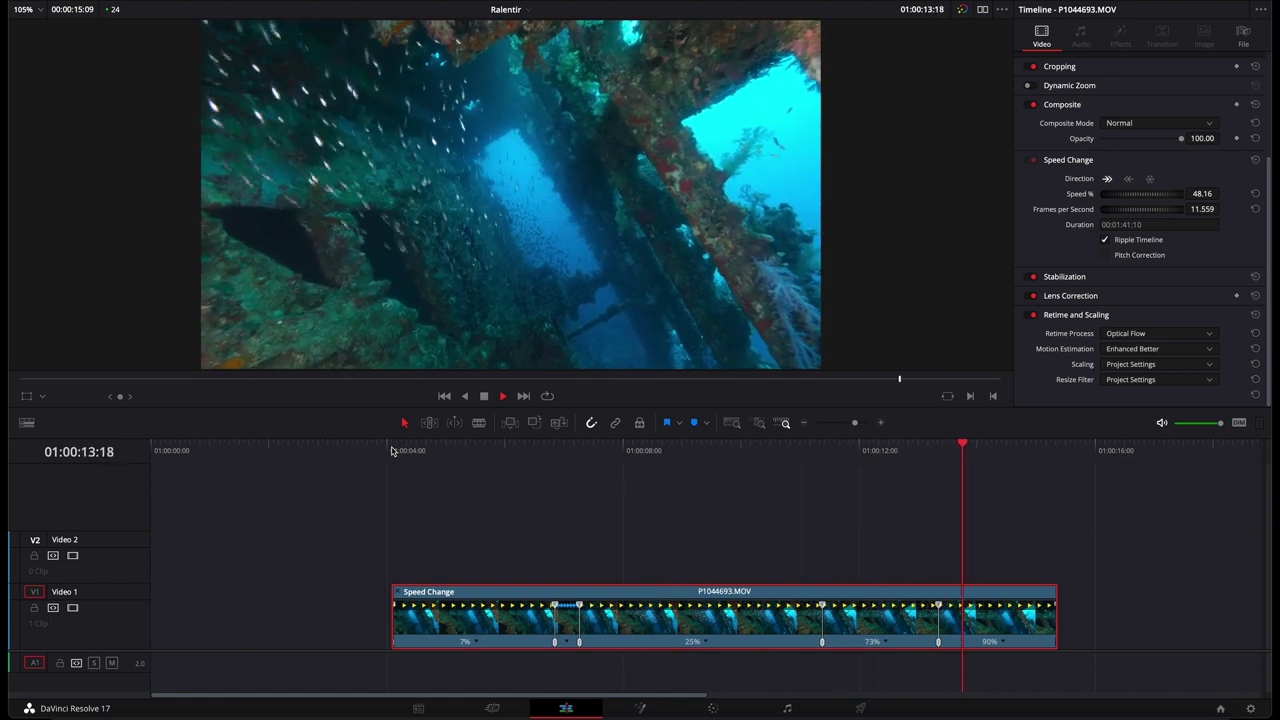
{"action": "key", "text": "space"}
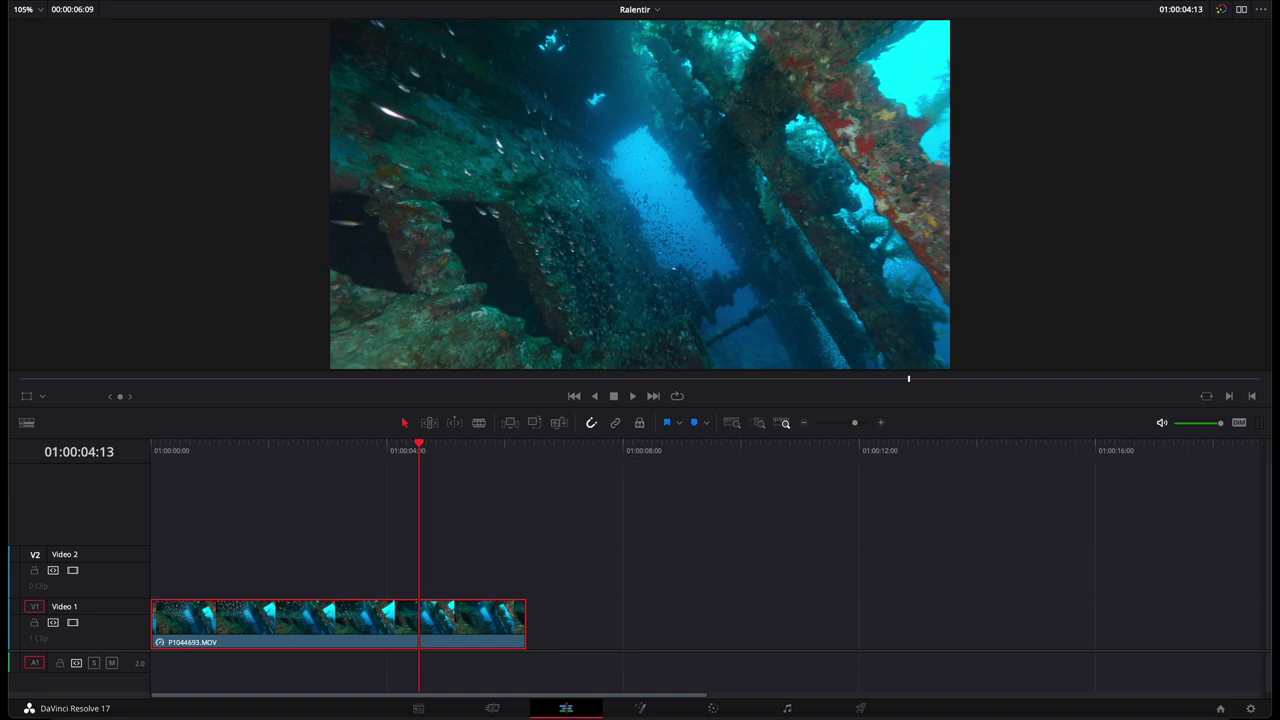
- Stabilize the P1044693.MOV clip in Perspective mode with its default settings and play it from the start
{"action": "left_click", "coordinate": [1203, 3]}
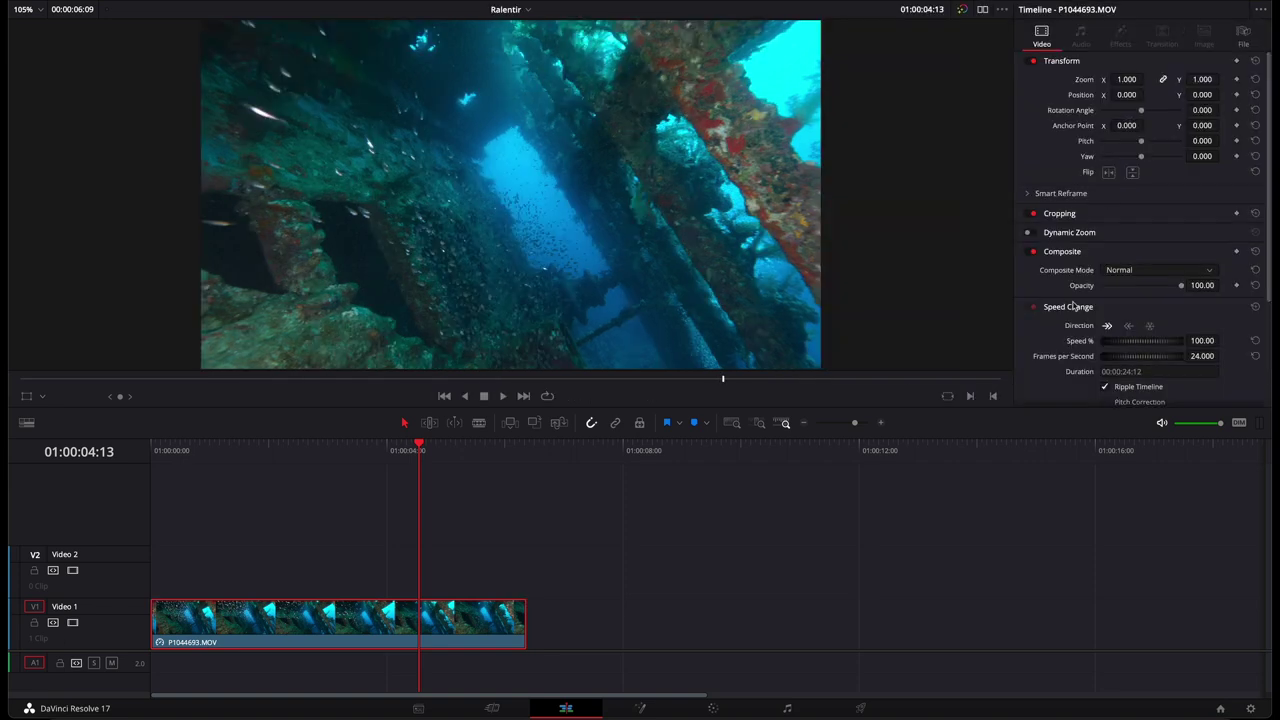
{"action": "scroll", "coordinate": [1072, 304], "scroll_direction": "down", "scroll_amount": 3}
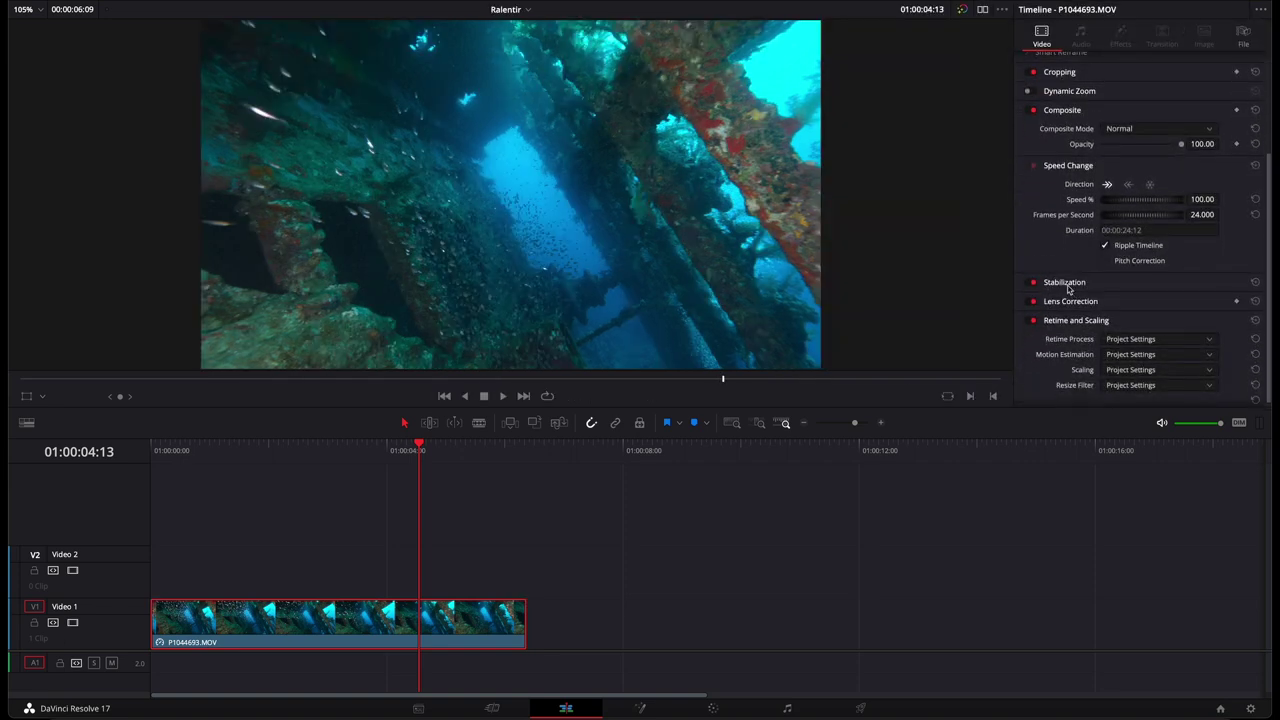
{"action": "left_click", "coordinate": [1066, 284]}
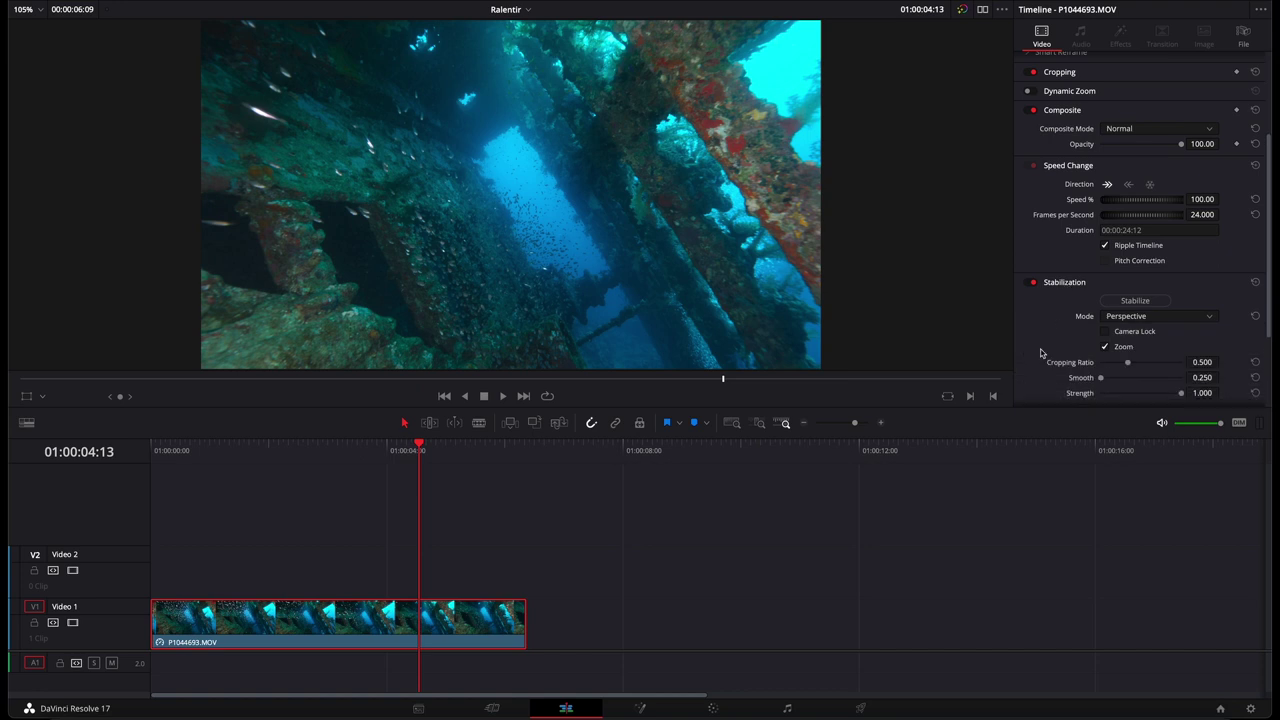
{"action": "scroll", "coordinate": [1040, 352], "scroll_direction": "down", "scroll_amount": 2}
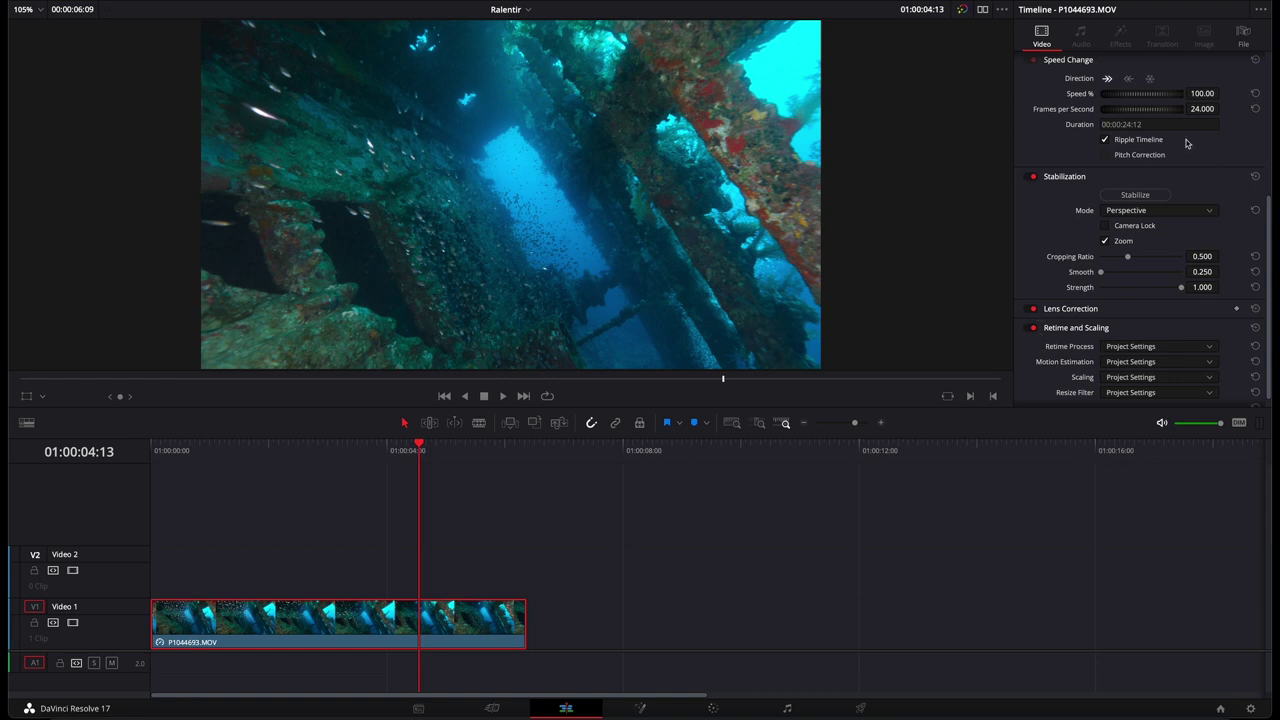
{"action": "left_click", "coordinate": [1135, 196]}
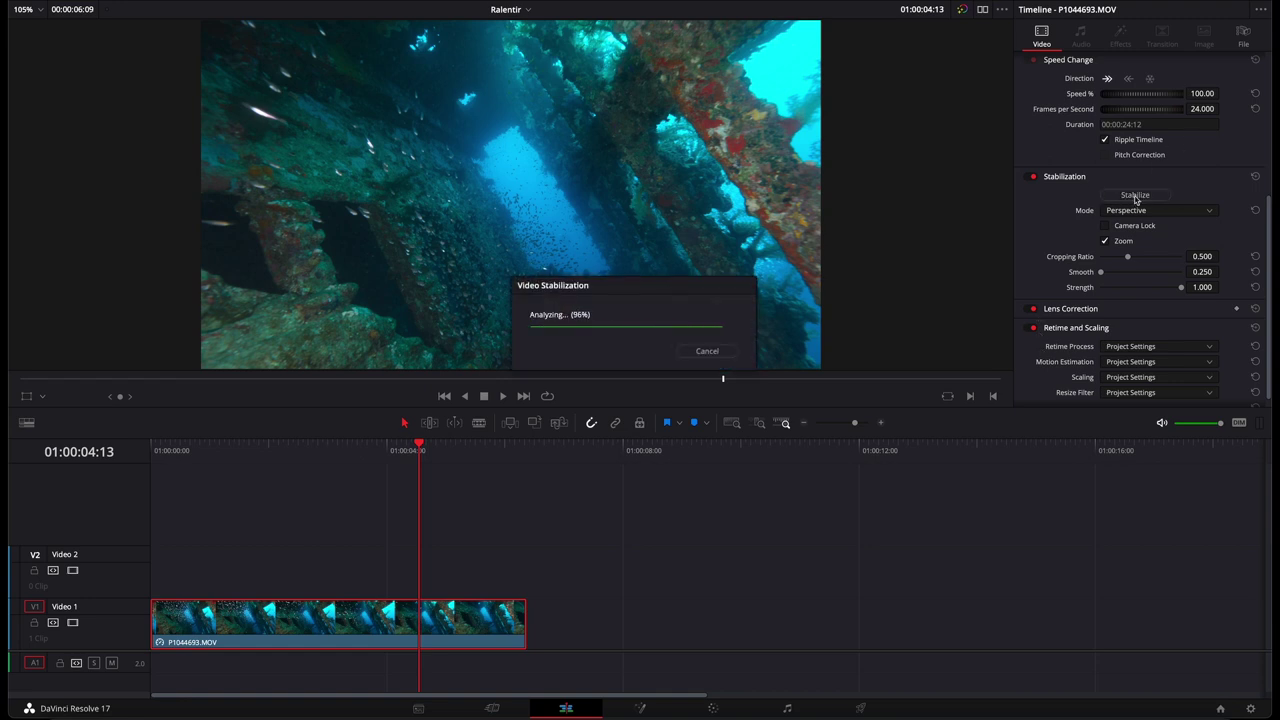
{"action": "key", "text": "Home"}
{"action": "key", "text": "space"}
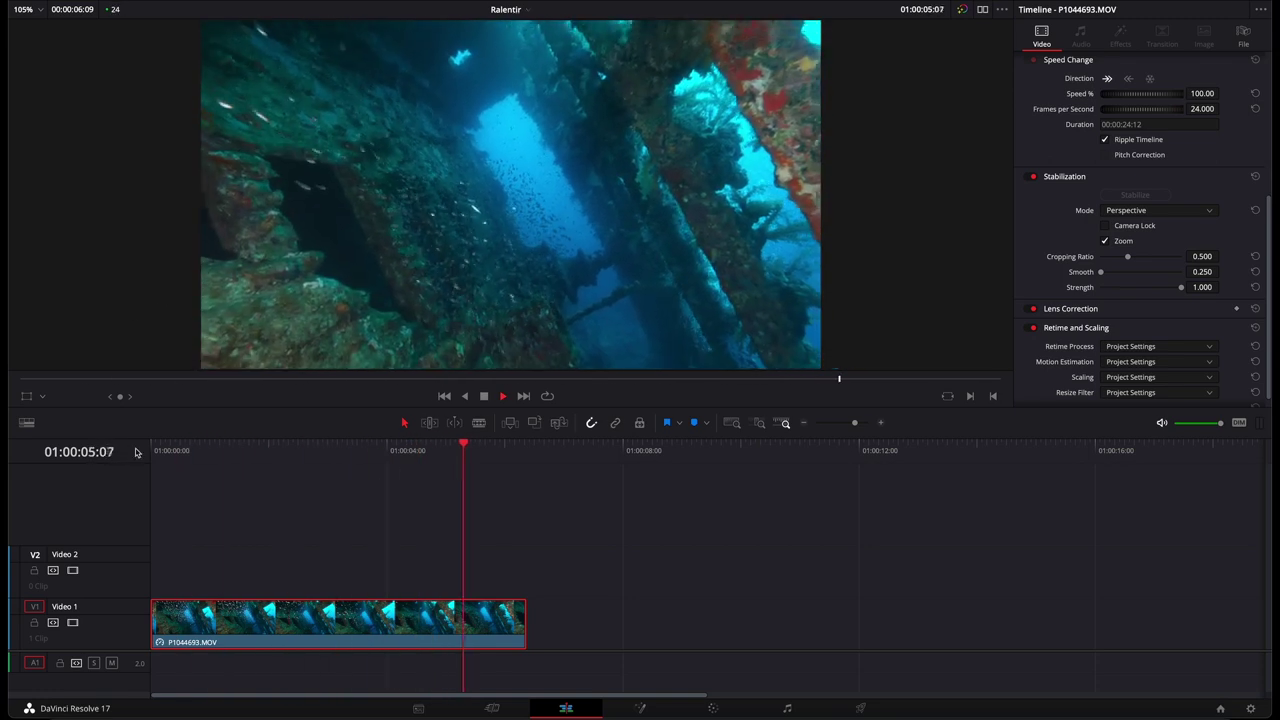
- Temporarily disable the clip's stabilization, play the unstabilized footage from the start for comparison, and restore it
{"action": "left_click", "coordinate": [1031, 177]}
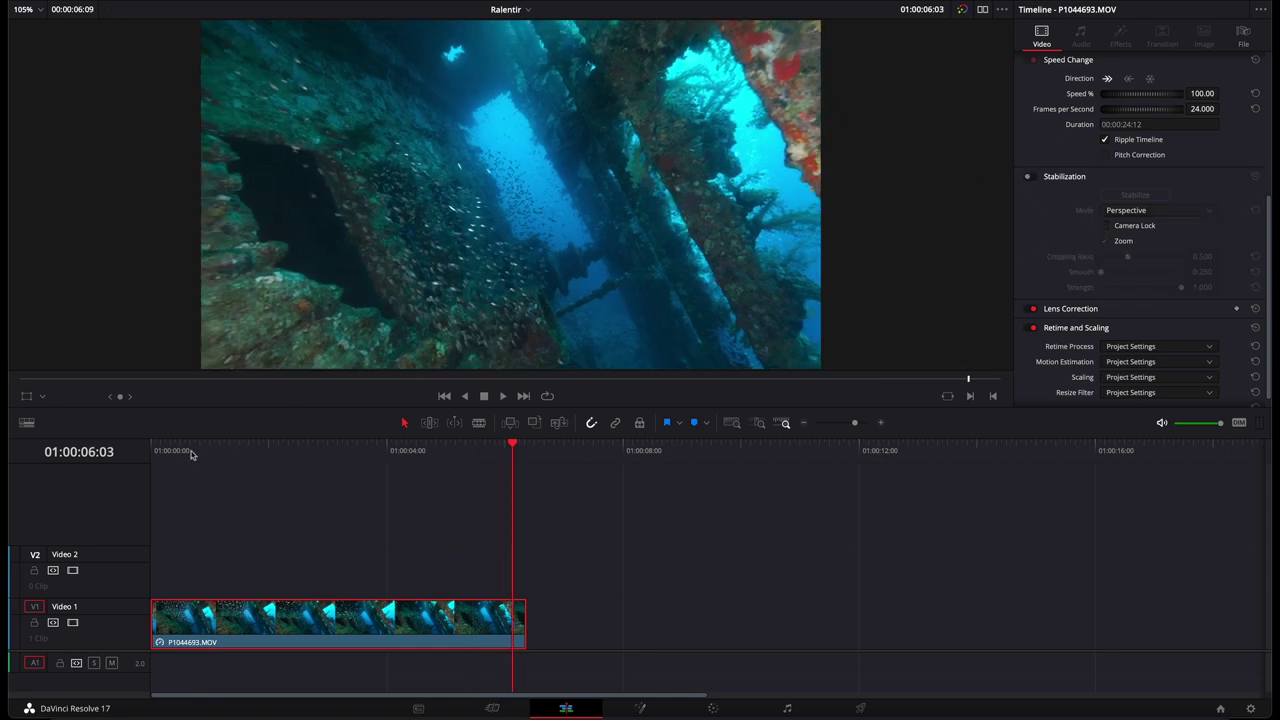
{"action": "key", "text": "Home"}
{"action": "key", "text": "space"}
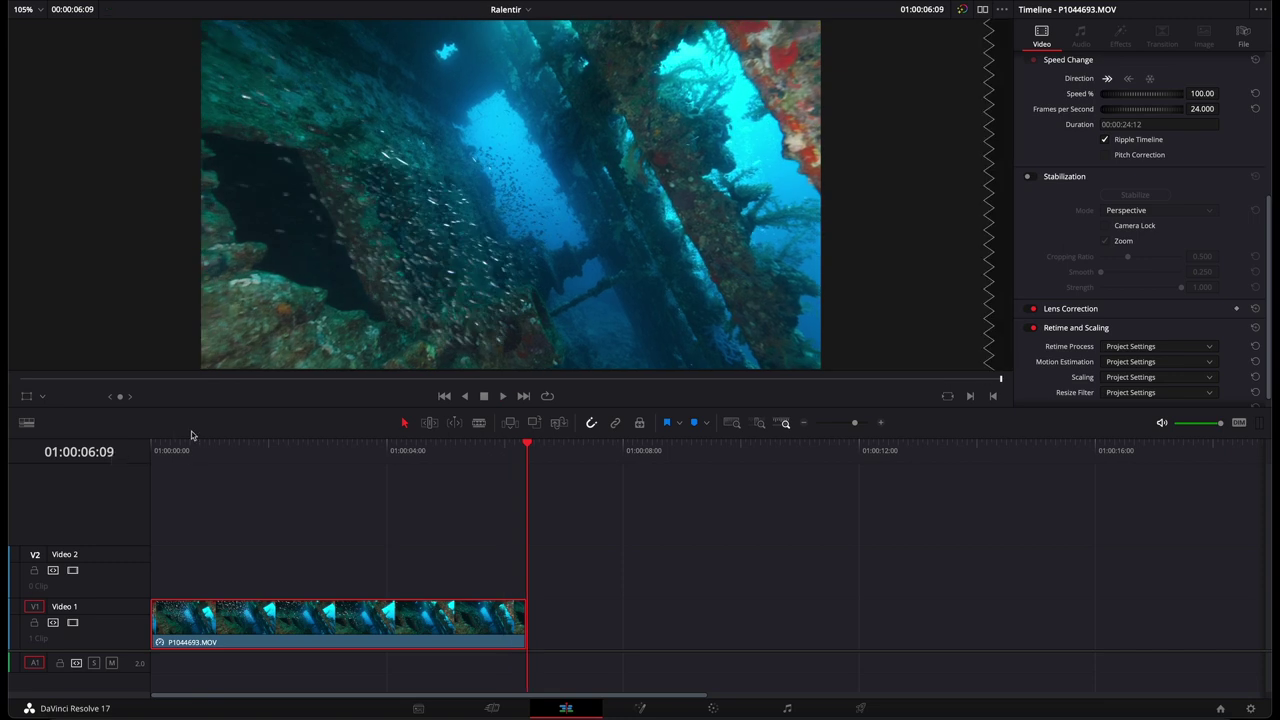
{"action": "key", "text": "Home"}
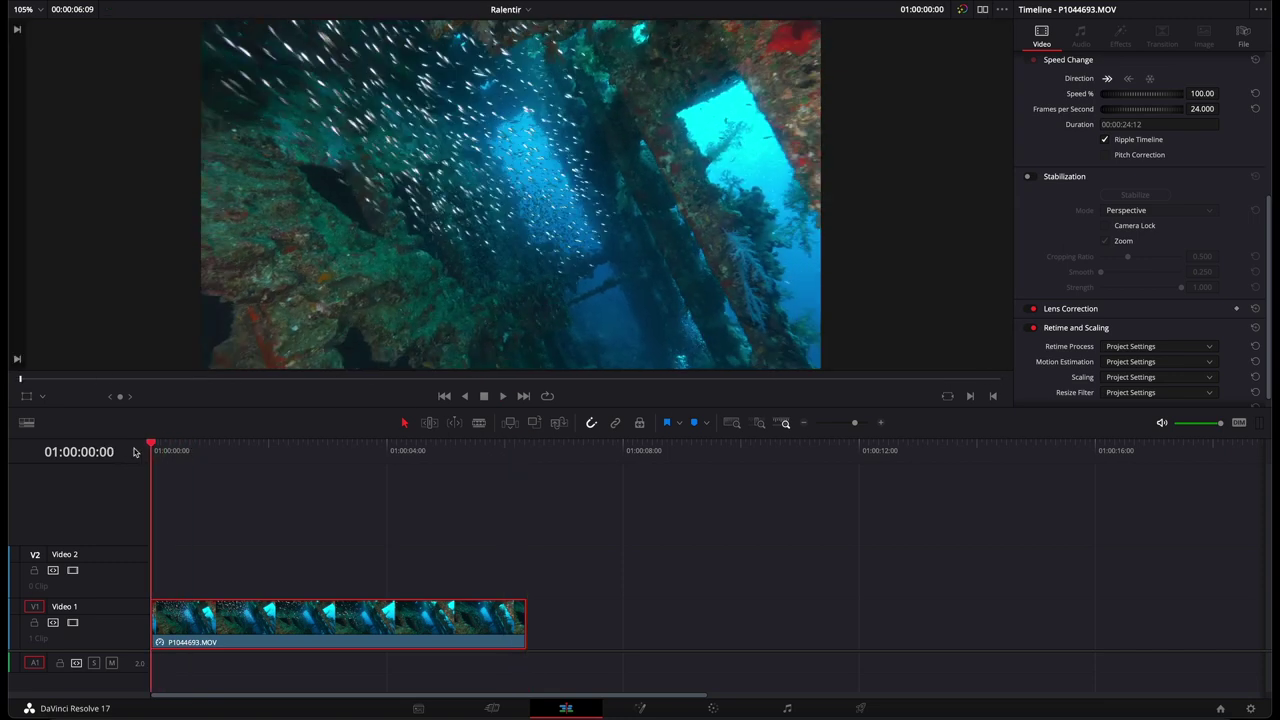
{"action": "left_click", "coordinate": [1033, 177]}
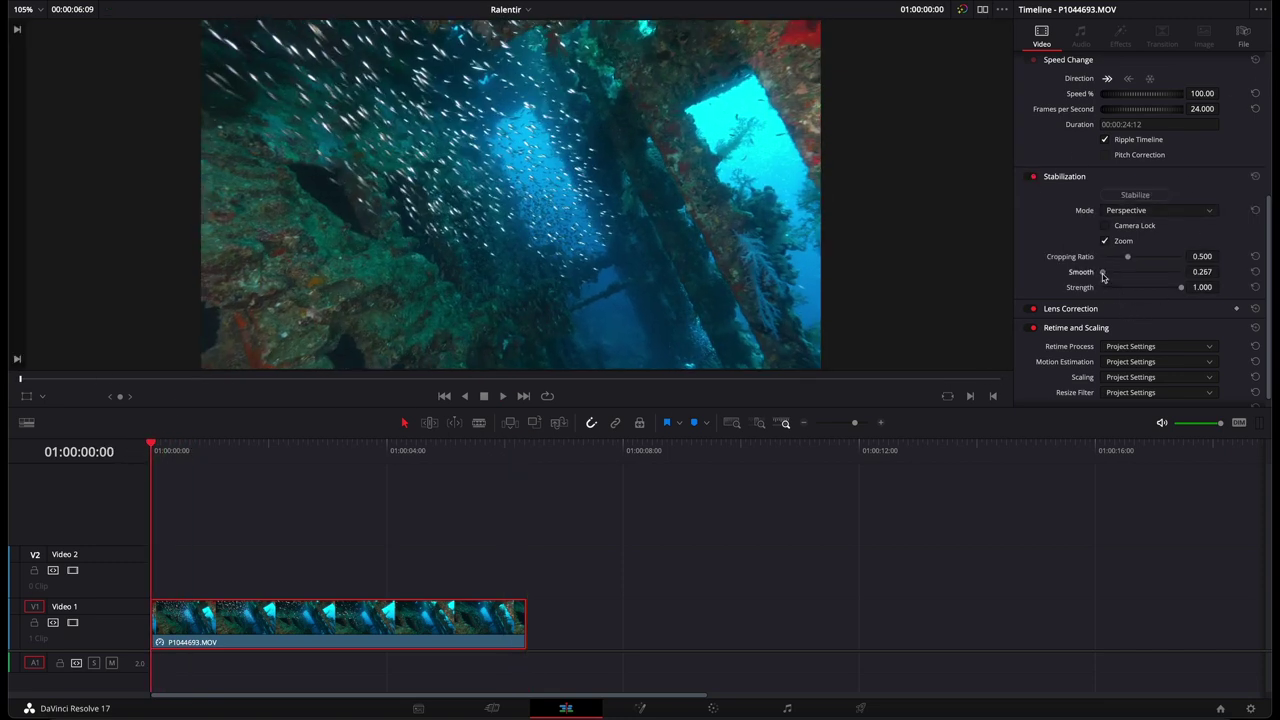
- Raise the stabilization Smooth value to 0.479, stabilize the clip again and play the result
{"action": "left_click_drag", "start_coordinate": [1101, 273], "coordinate": [1126, 287]}
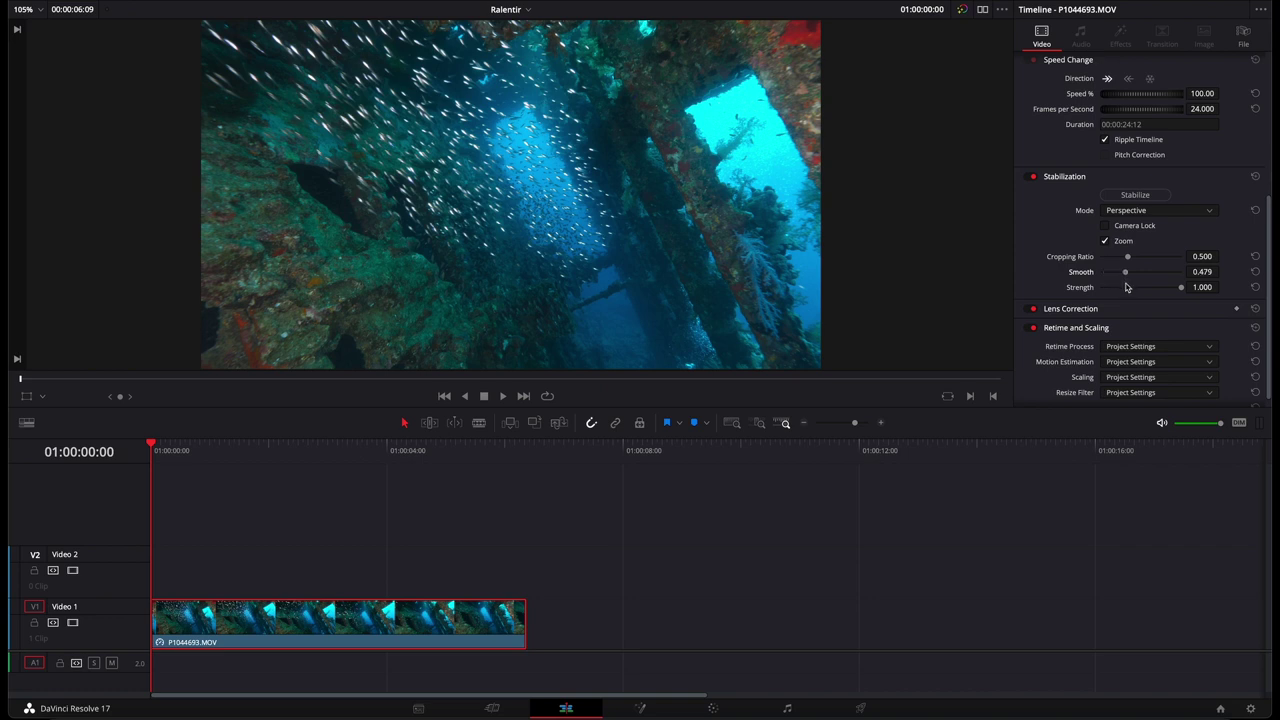
{"action": "left_click", "coordinate": [1132, 195]}
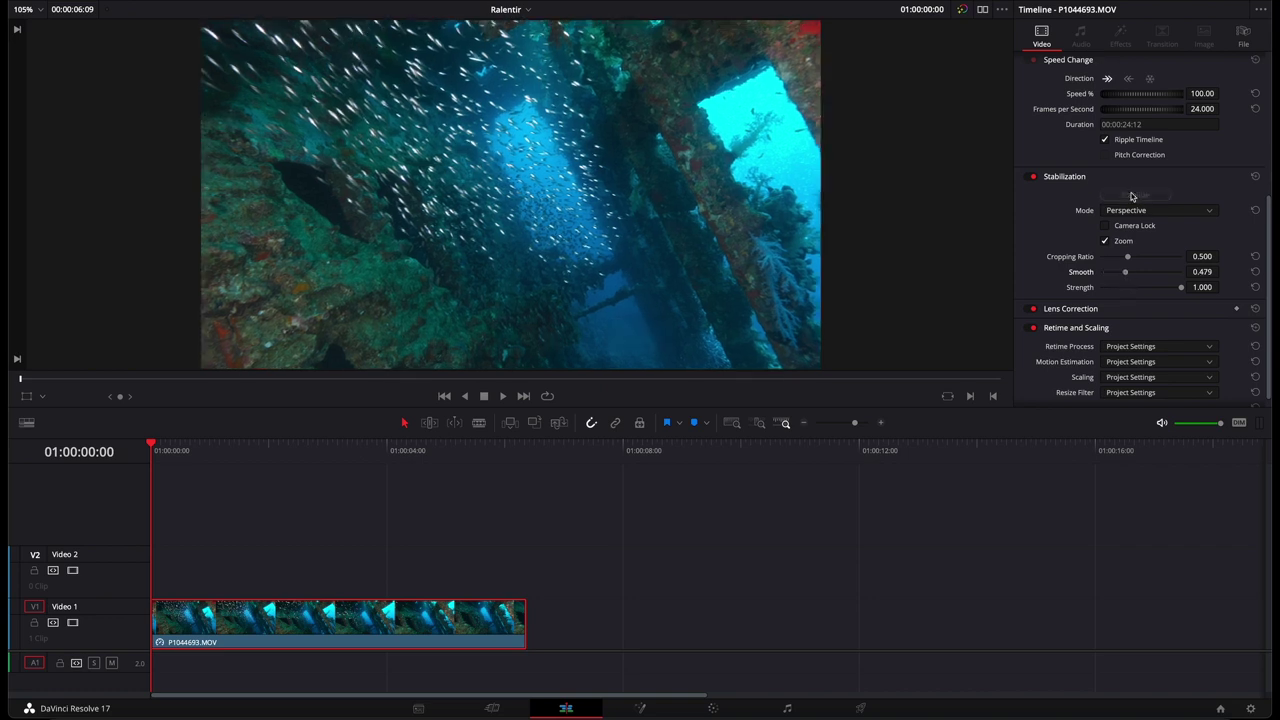
{"action": "key", "text": "space"}
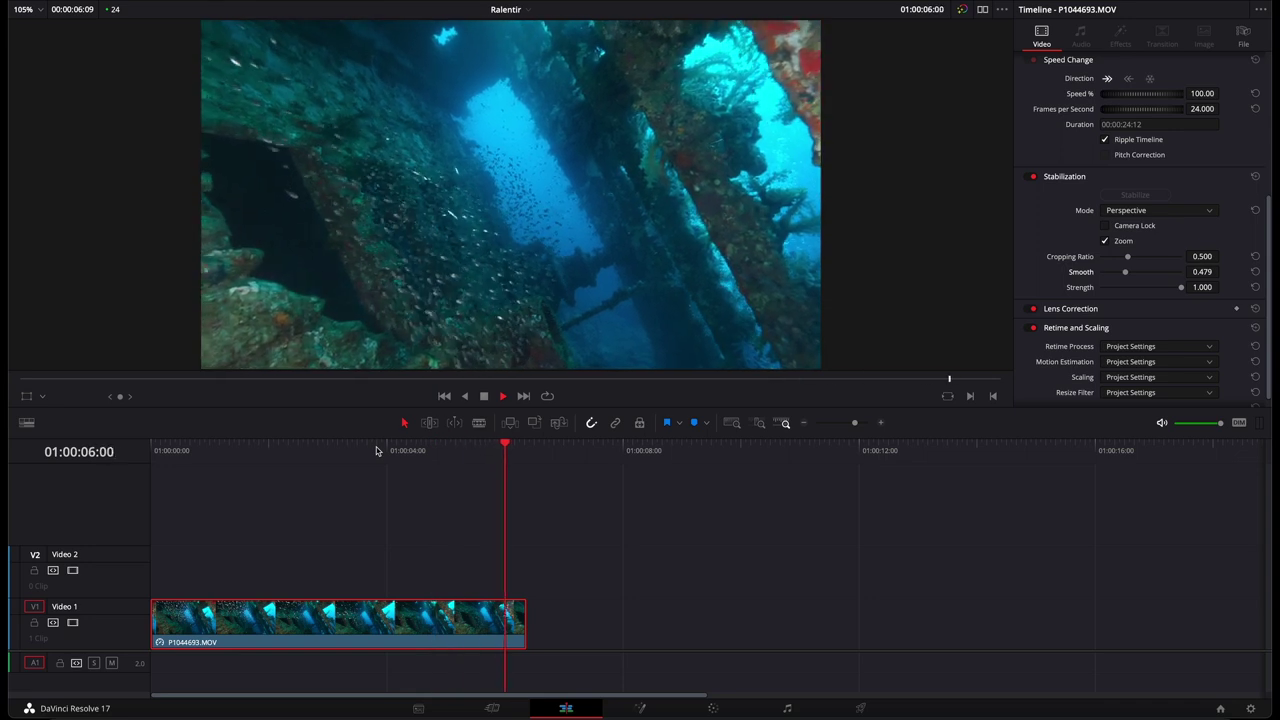
{"action": "key", "text": "space"}
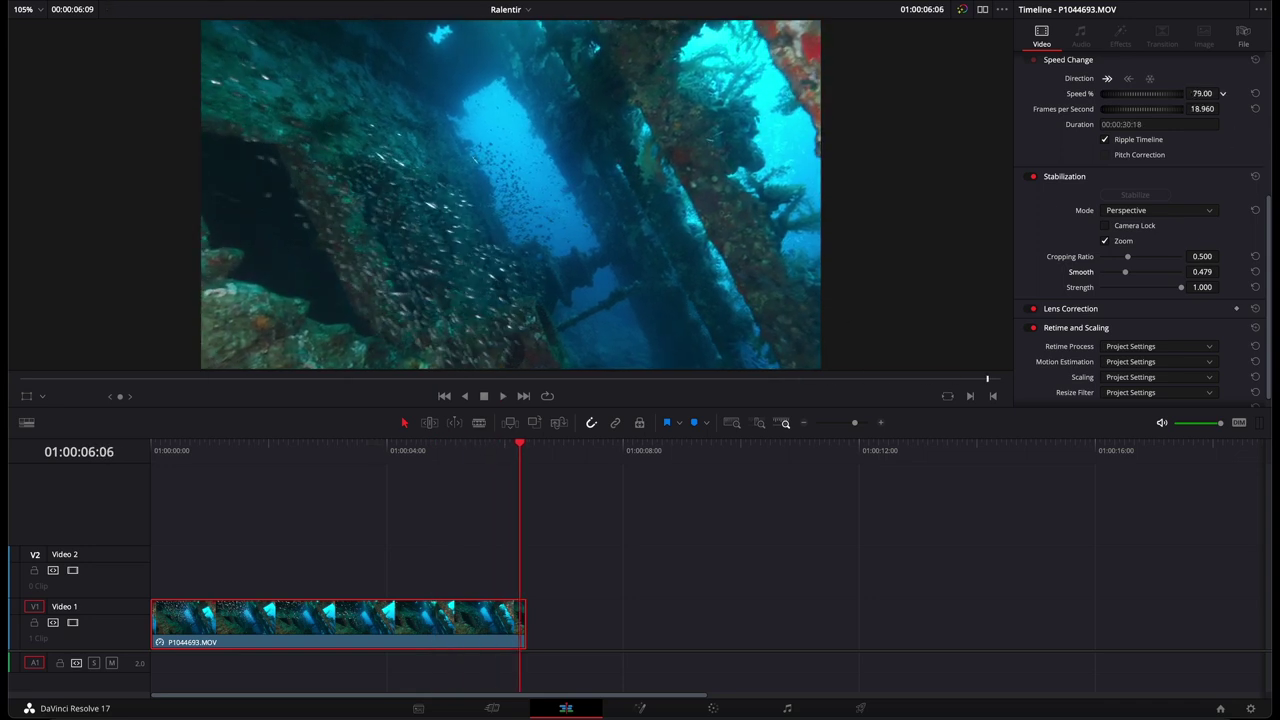
- Slow the stabilized clip to 80% speed and play it from the start
{"action": "key", "text": "Return"}
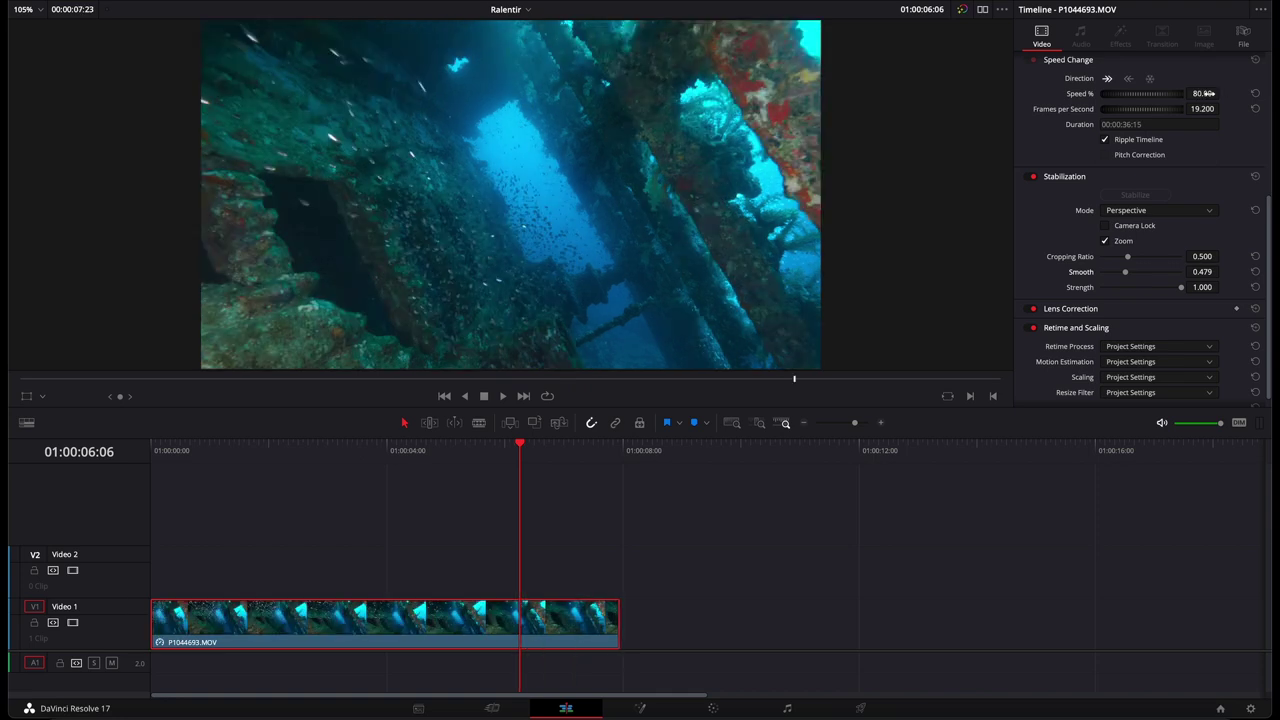
{"action": "key", "text": "Home"}
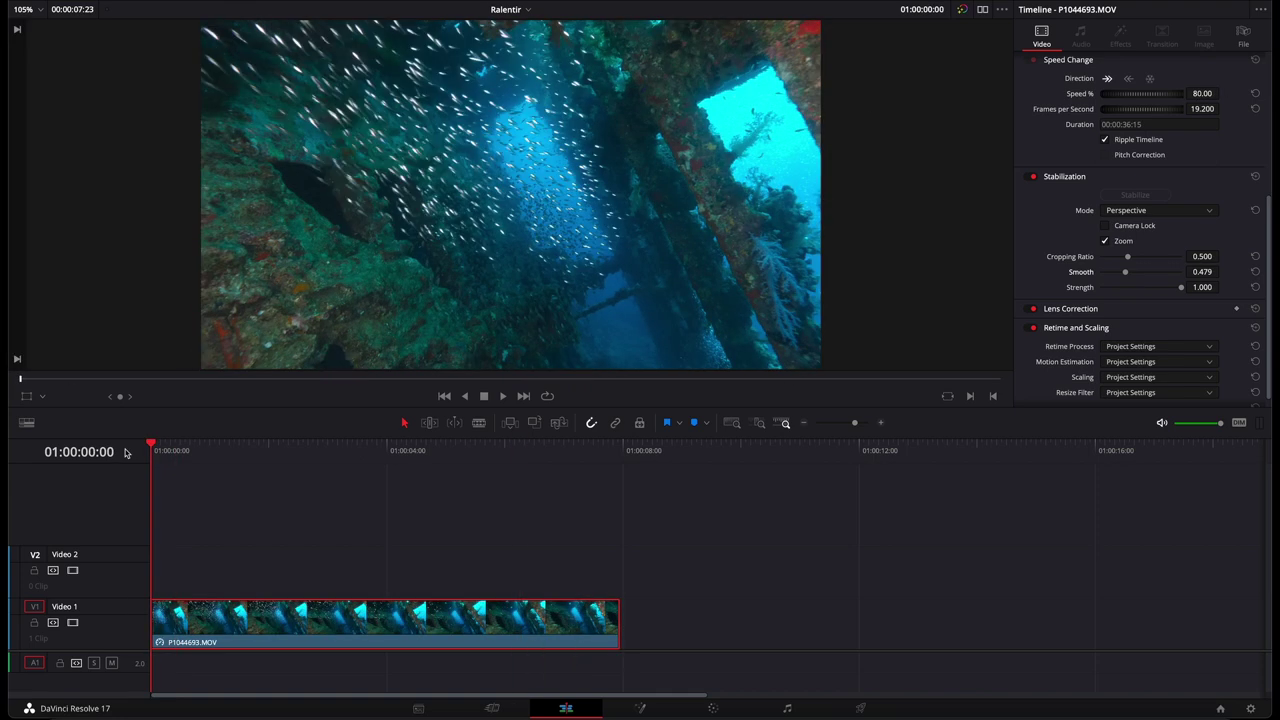
{"action": "key", "text": "space"}
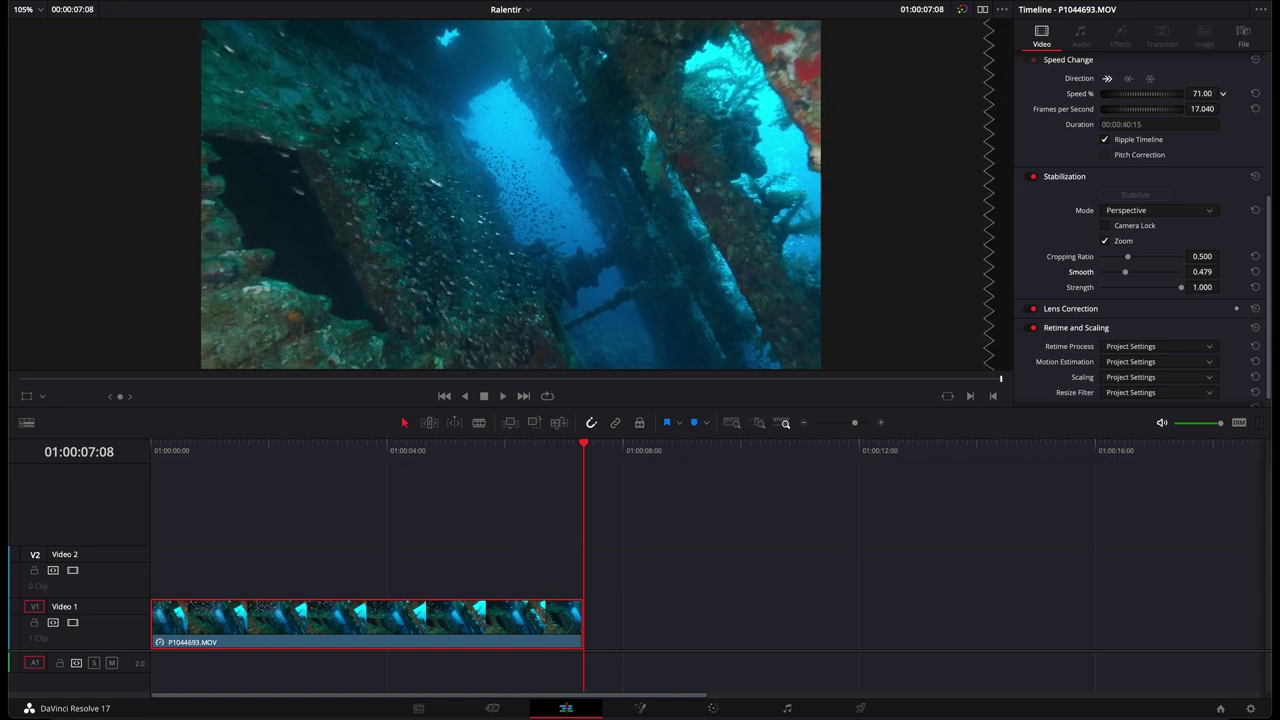
- Slow the clip to 66% speed, stabilize it again with Smooth at 0.559, and play it from the start
{"action": "left_click_drag", "start_coordinate": [1202, 93], "coordinate": [1128, 274]}
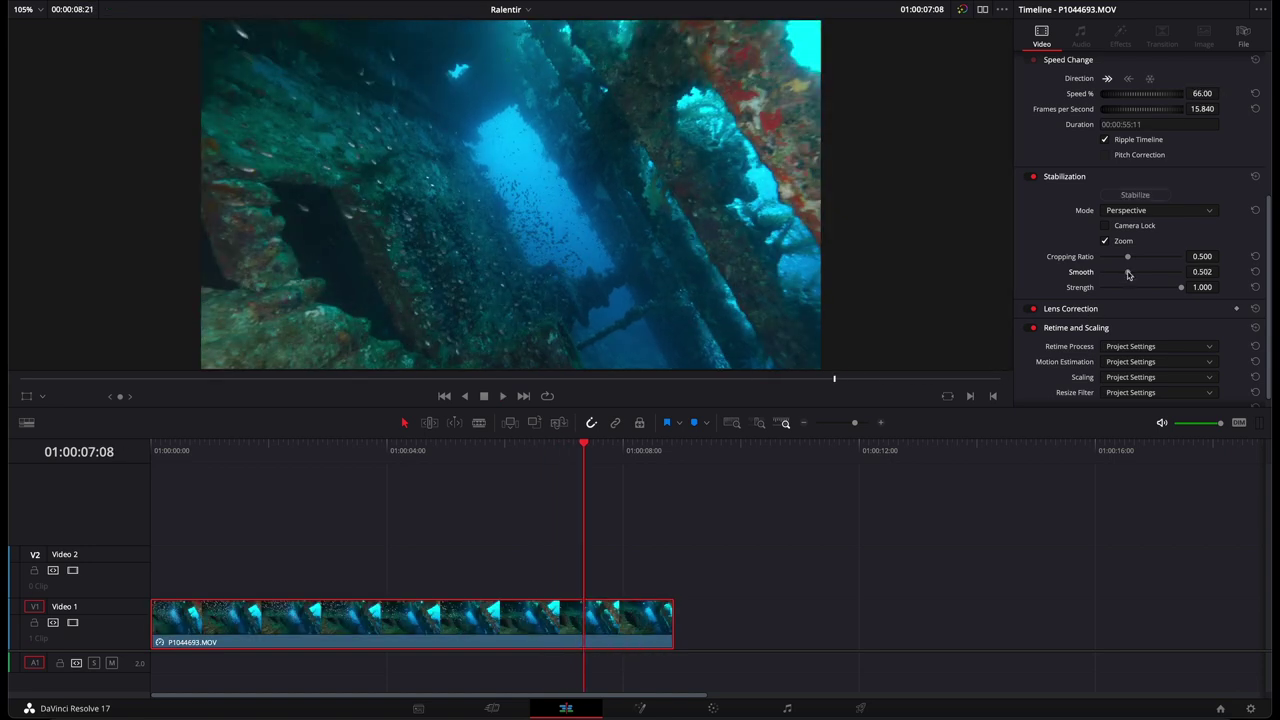
{"action": "left_click", "coordinate": [1130, 195]}
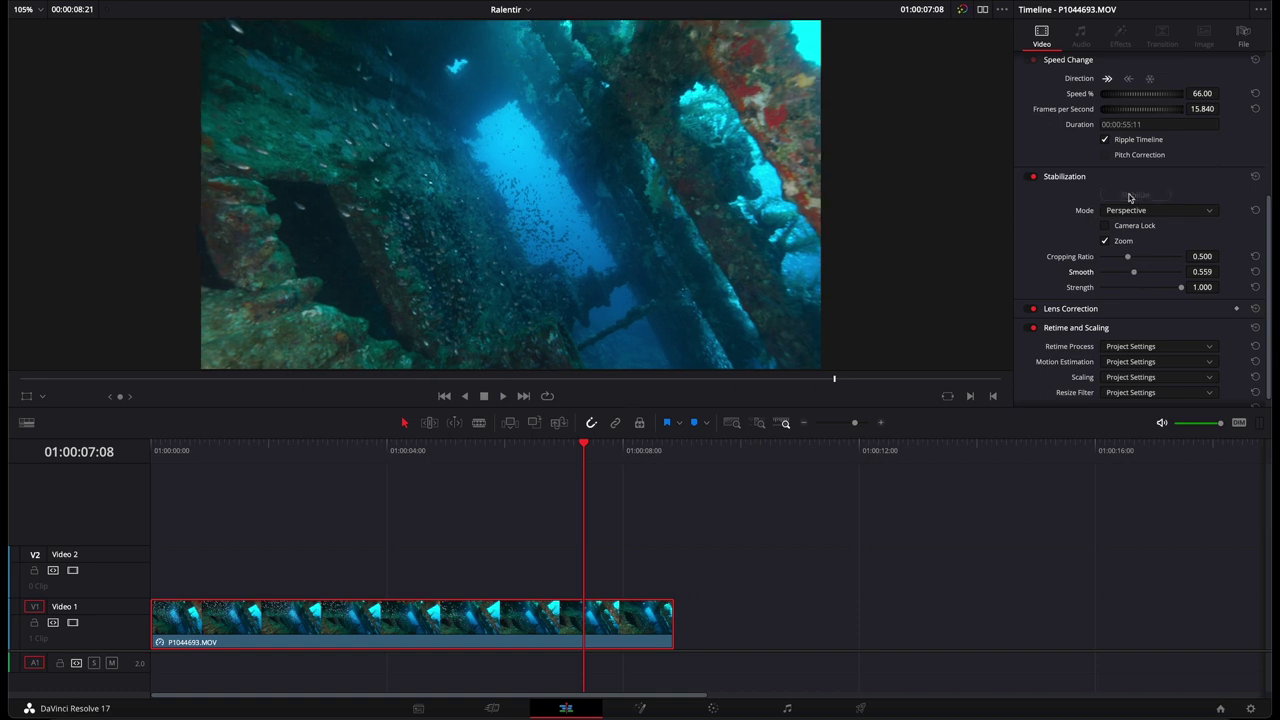
{"action": "left_click_drag", "start_coordinate": [184, 452], "coordinate": [108, 452]}
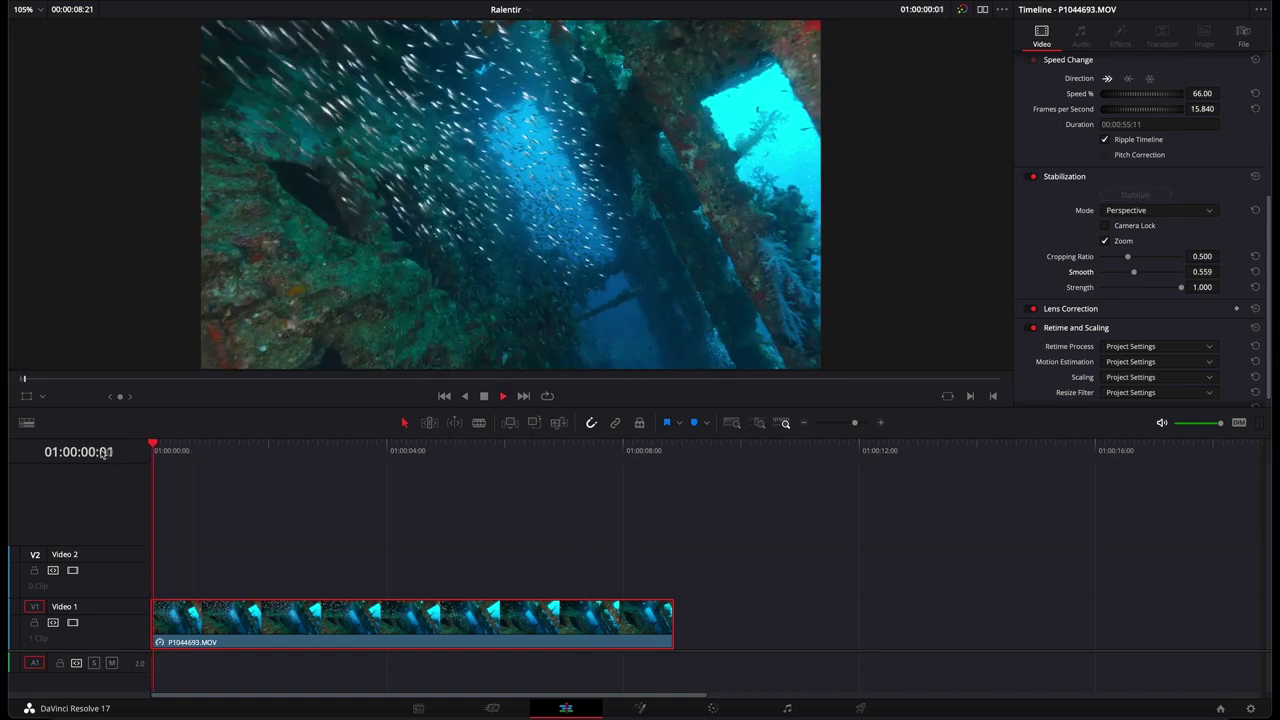
{"action": "key", "text": "space"}
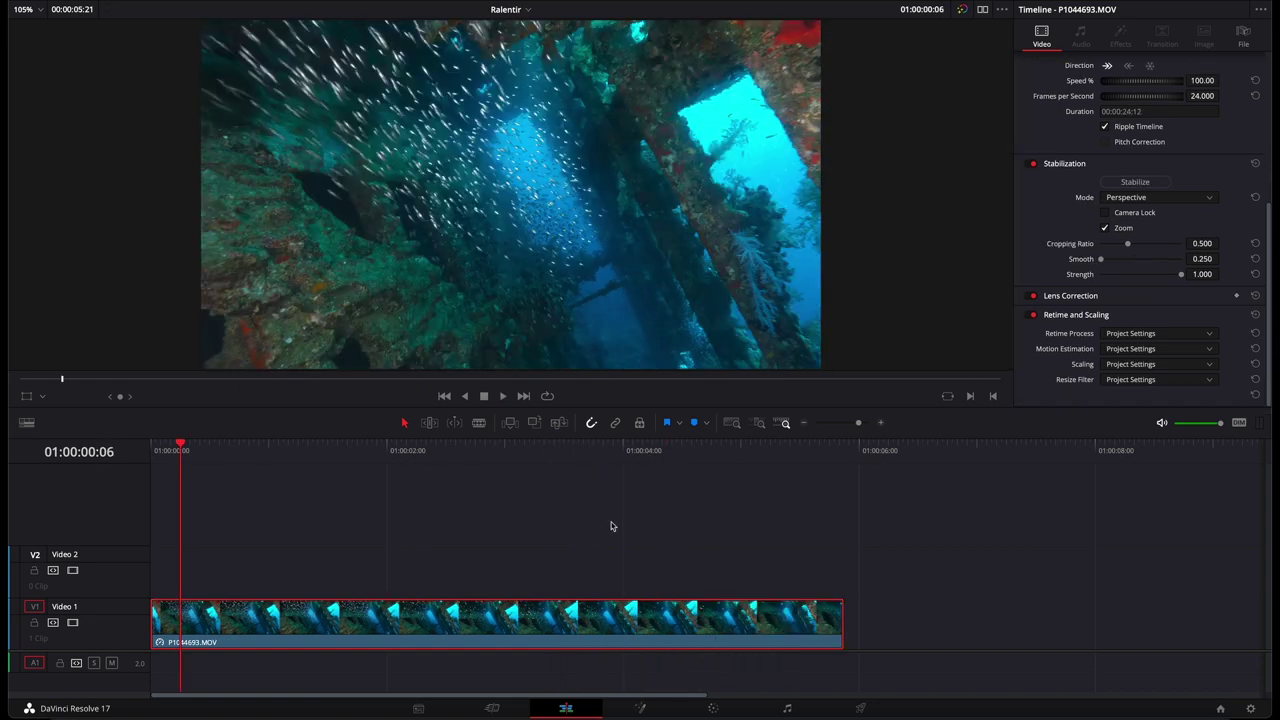
- Set the clip's stabilization mode to Similarity and stabilize it
{"action": "left_click", "coordinate": [1143, 198]}
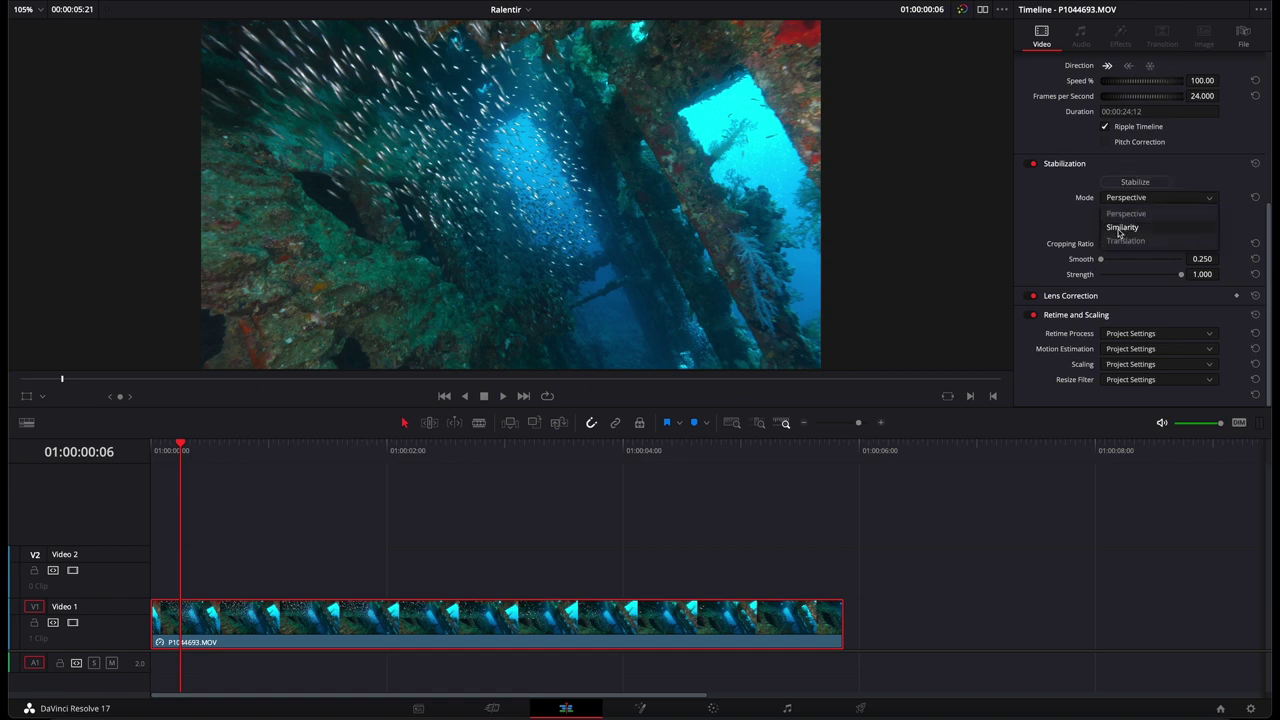
{"action": "left_click", "coordinate": [1120, 228]}
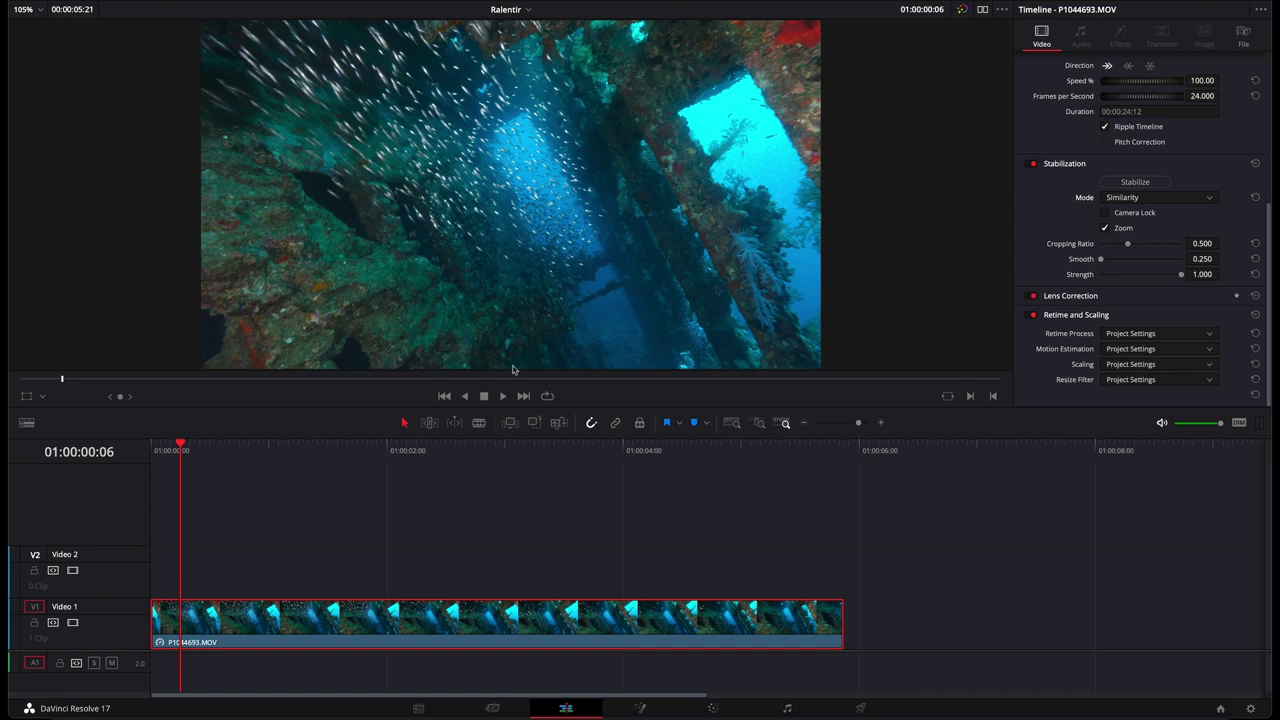
{"action": "left_click", "coordinate": [1124, 183]}
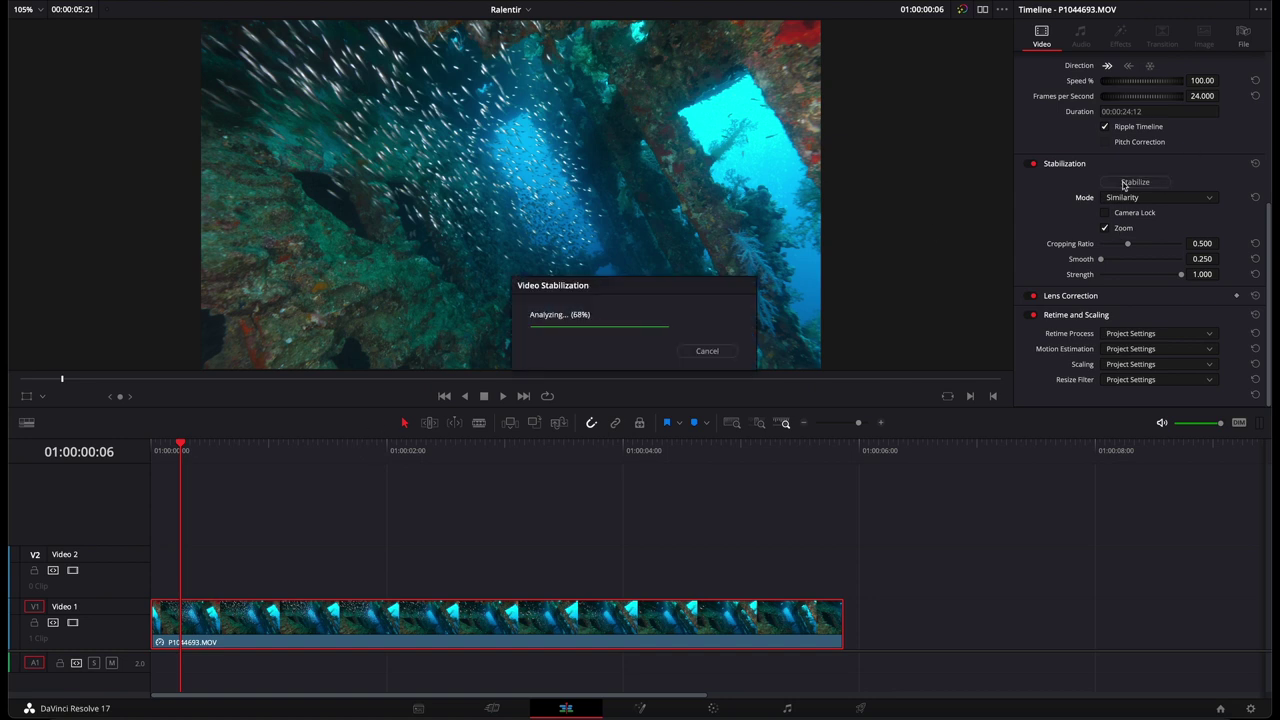
- Play the Similarity-stabilized clip several times from near its beginning to check the smoothness of the motion
{"action": "key", "text": "space"}
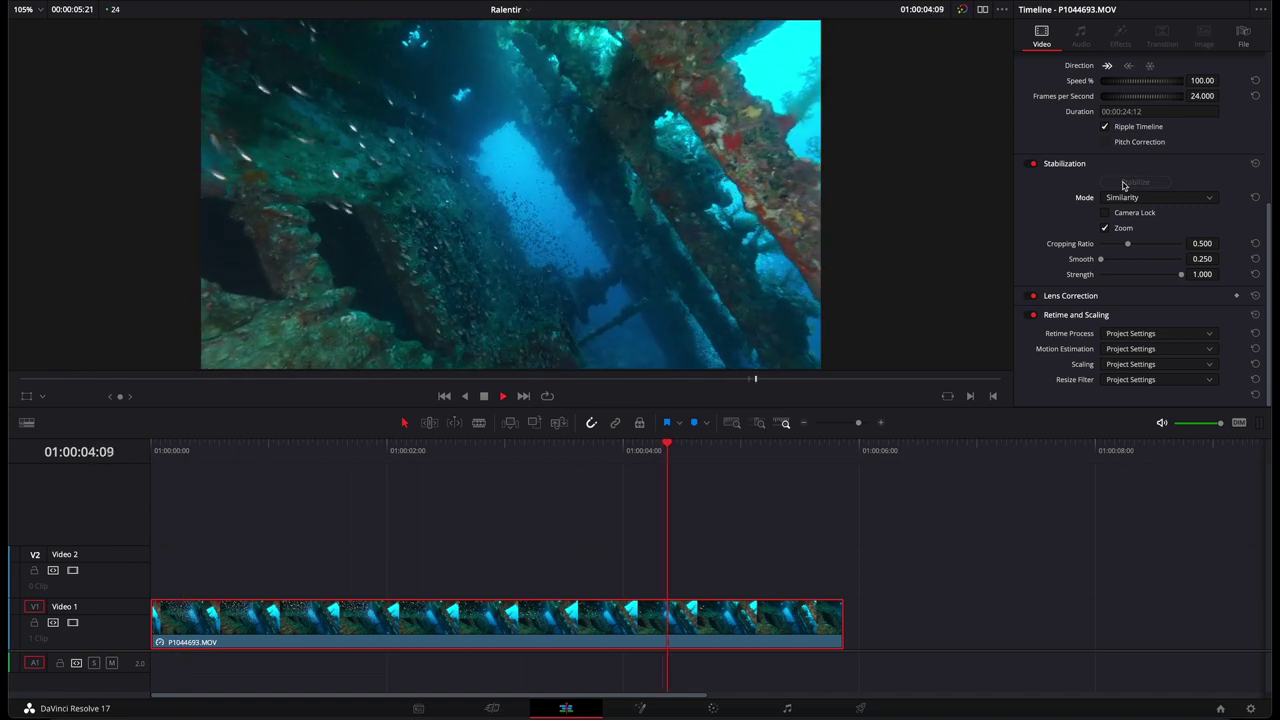
{"action": "key", "text": "space"}
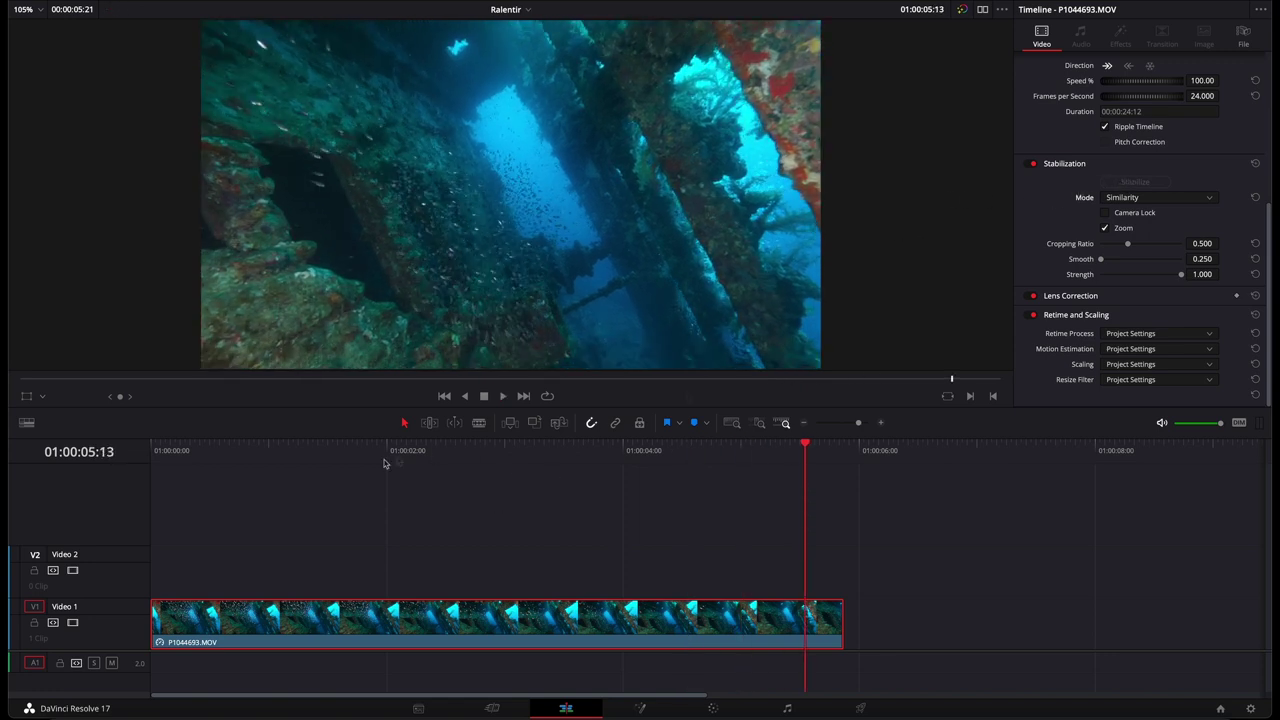
{"action": "left_click", "coordinate": [315, 456]}
{"action": "key", "text": "space"}
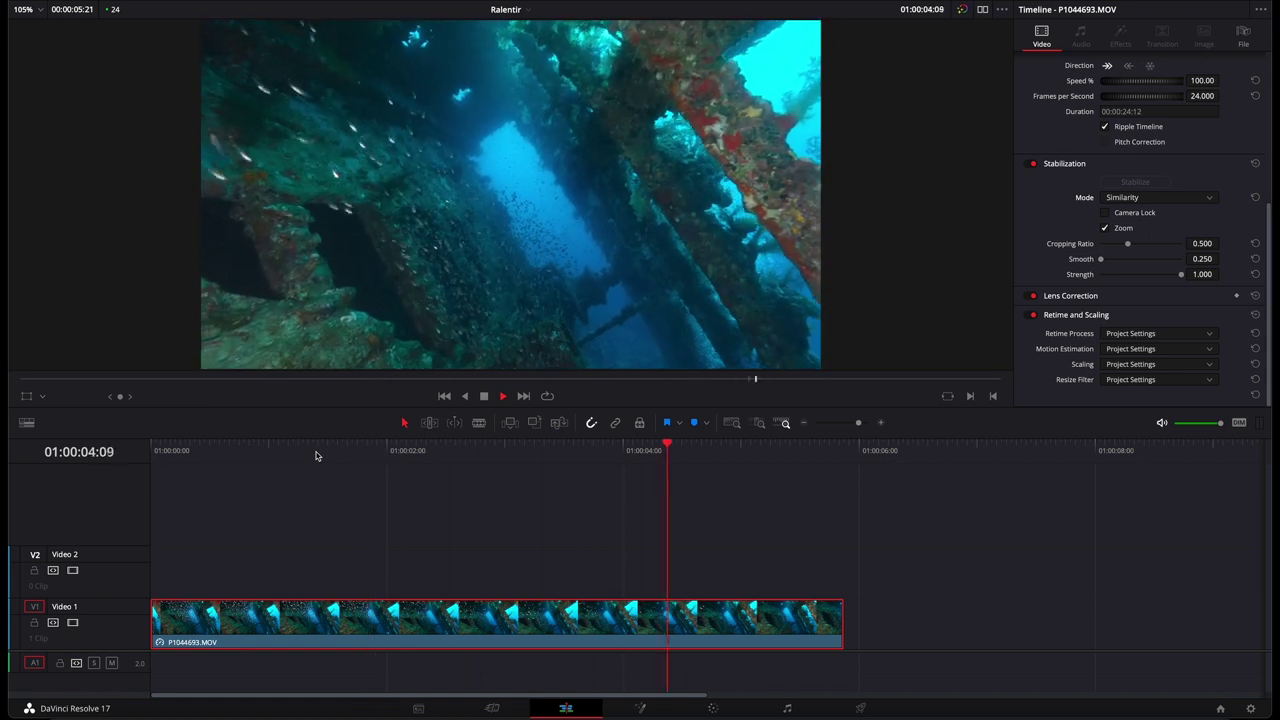
{"action": "key", "text": "space"}
{"action": "left_click", "coordinate": [240, 458]}
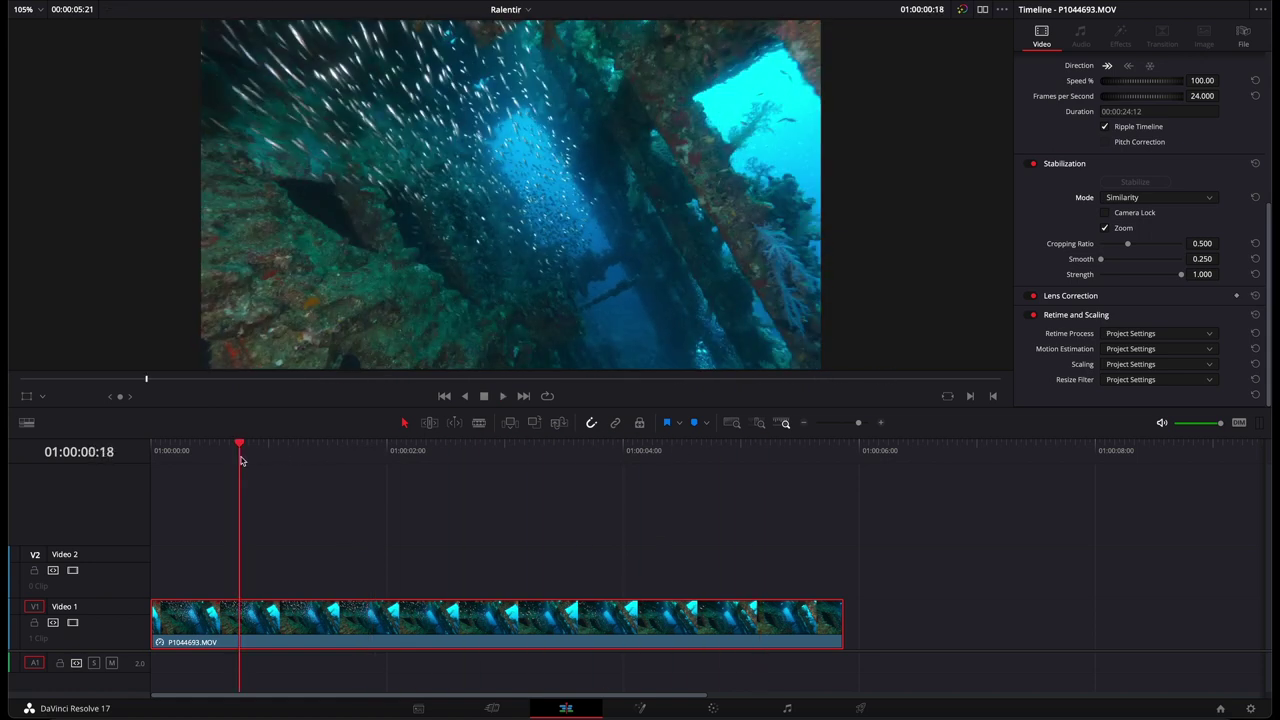
{"action": "key", "text": "space"}
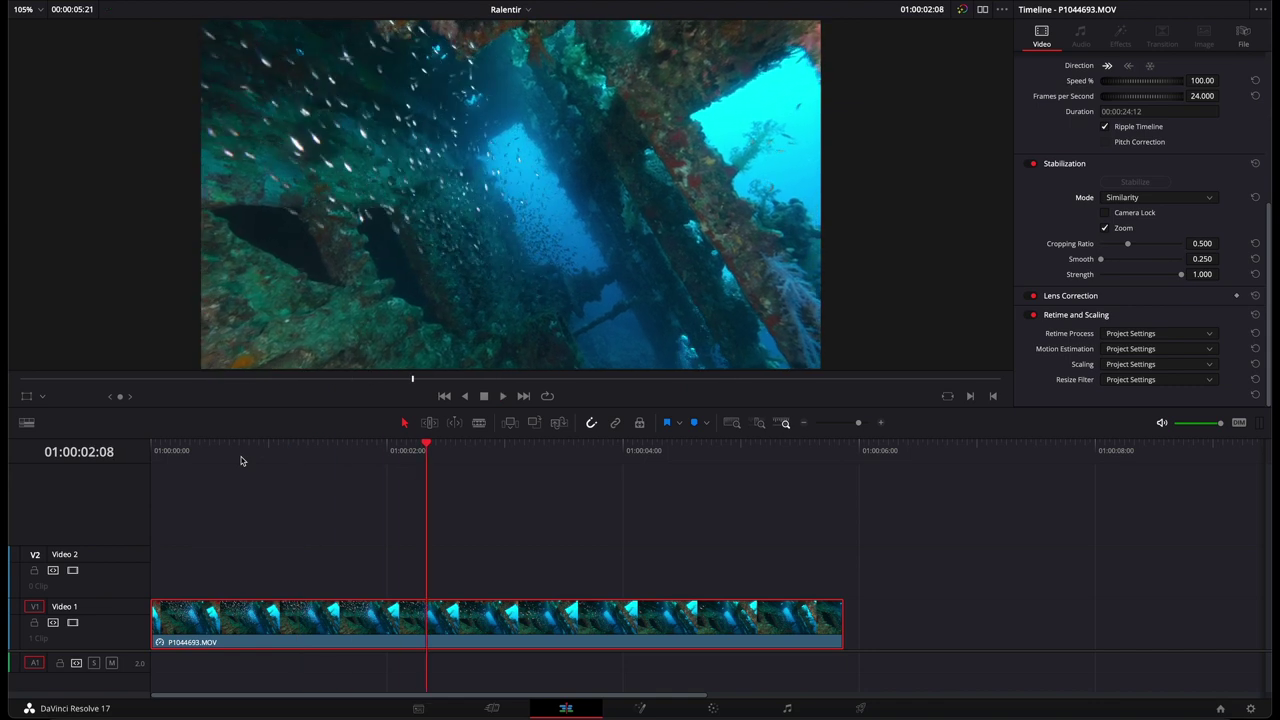
- Set the clip's stabilization mode to Translation, stabilize it, and play it from near the beginning
{"action": "left_click", "coordinate": [1118, 200]}
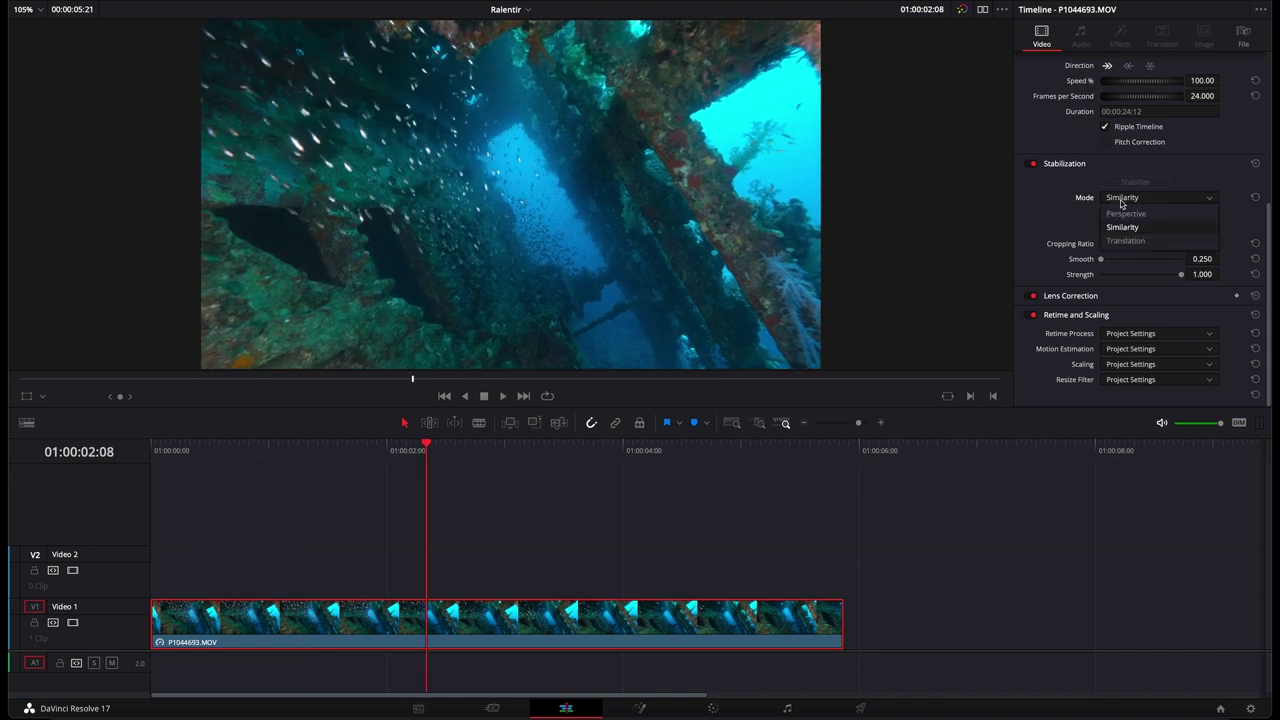
{"action": "left_click", "coordinate": [1122, 242]}
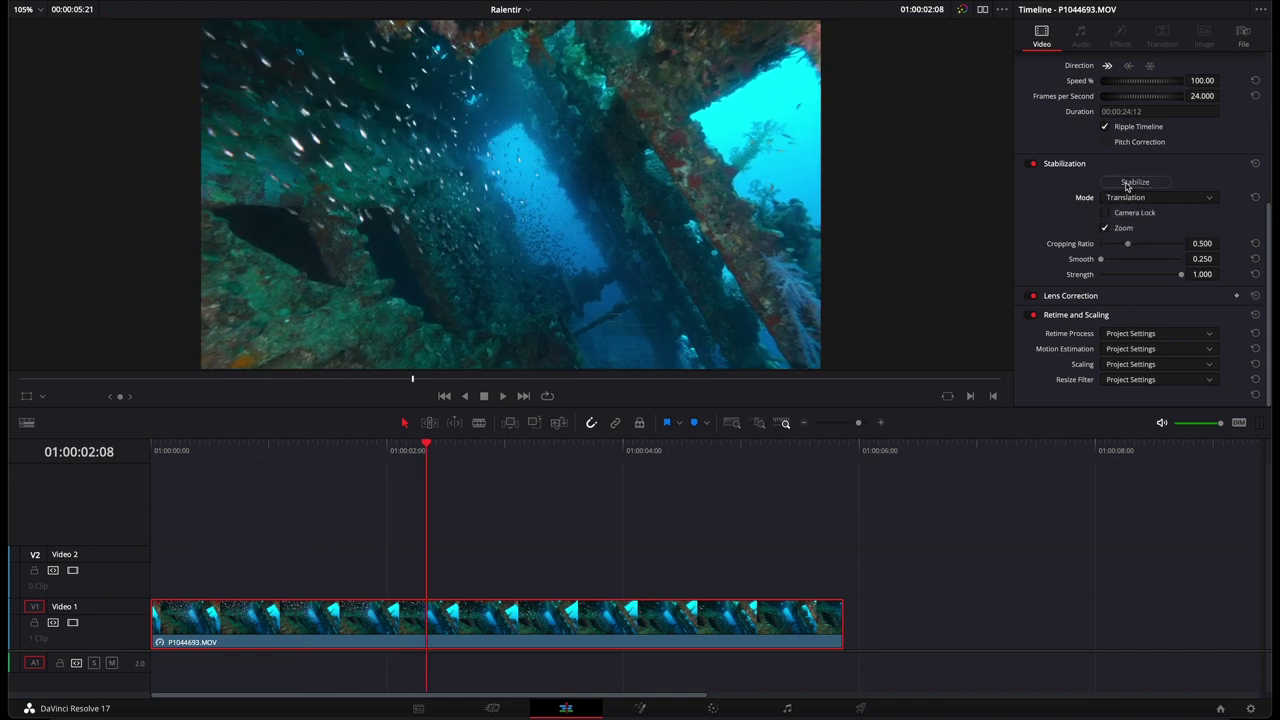
{"action": "left_click", "coordinate": [220, 444]}
{"action": "key", "text": "space"}
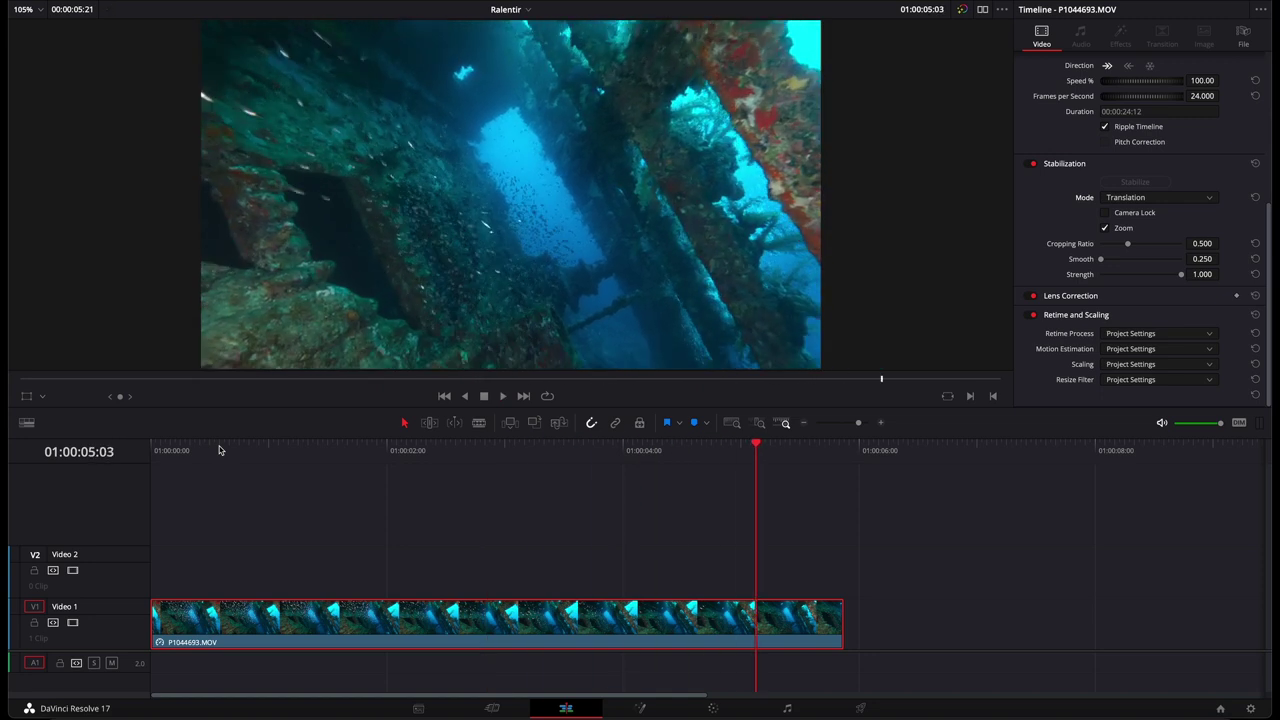
- Raise the stabilization Smooth value to 0.622, stabilize the clip again, and play the result
{"action": "left_click_drag", "start_coordinate": [1105, 260], "coordinate": [1139, 260]}
{"action": "left_click", "coordinate": [1140, 184]}
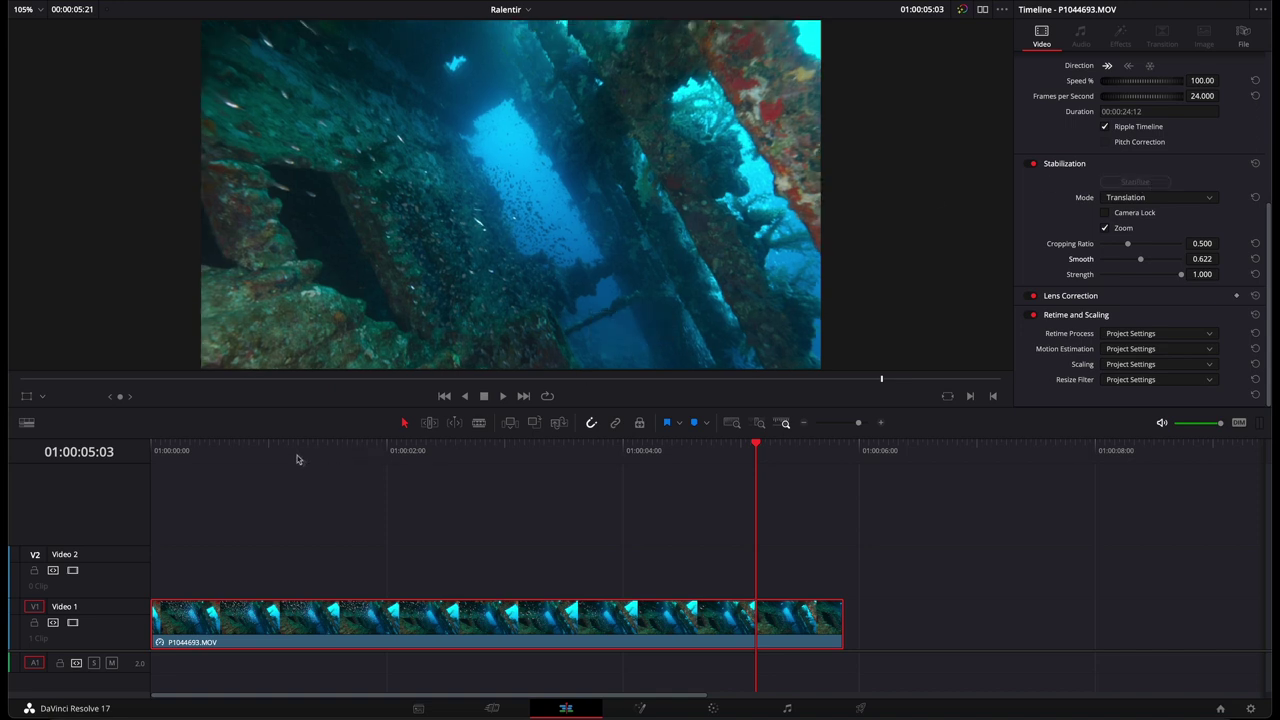
{"action": "left_click", "coordinate": [234, 444]}
{"action": "key", "text": "space"}
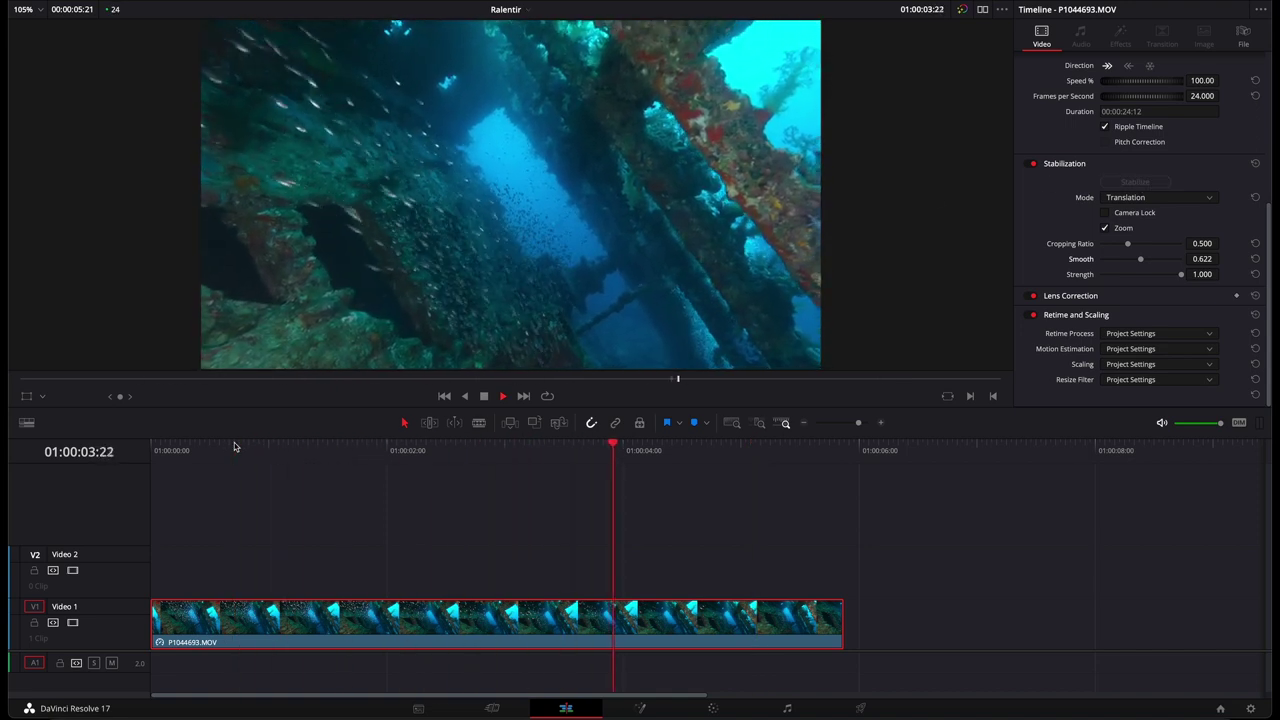
{"action": "key", "text": "space"}
- Set the stabilization mode to Perspective, stabilize the clip again, and play it from the start
{"action": "left_click", "coordinate": [1150, 197]}
{"action": "left_click", "coordinate": [1130, 216]}
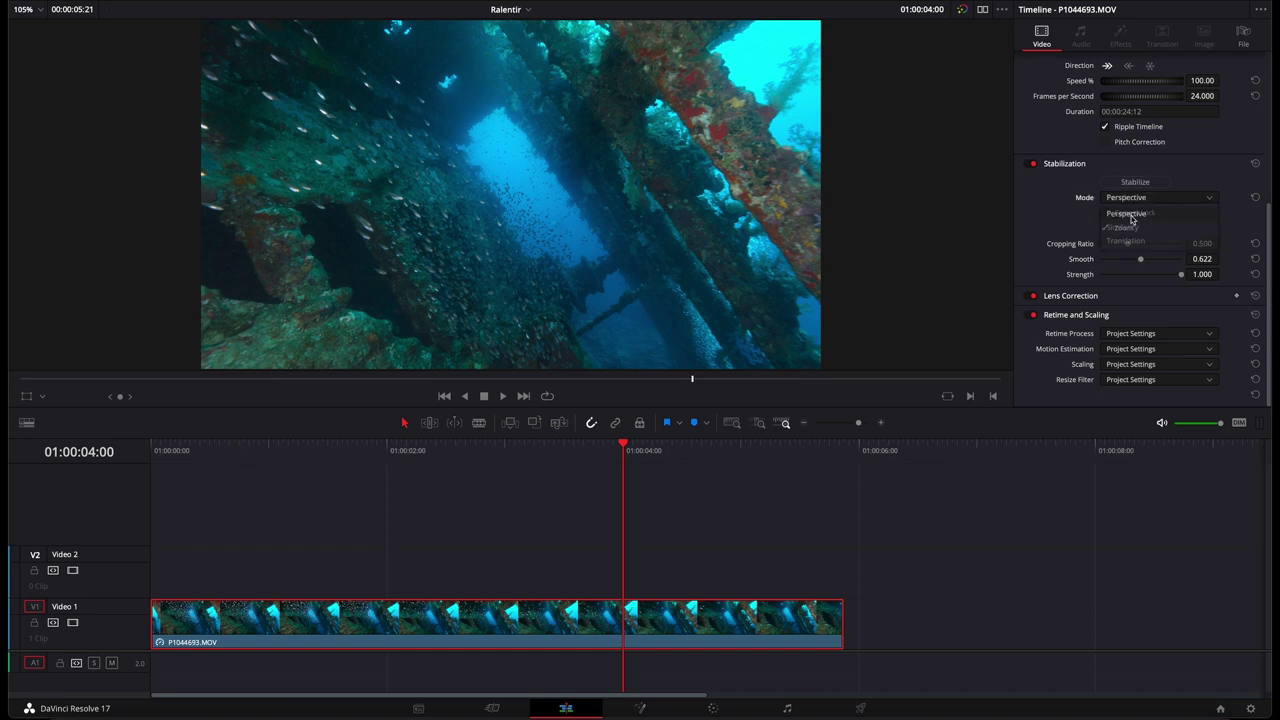
{"action": "left_click", "coordinate": [1136, 183]}
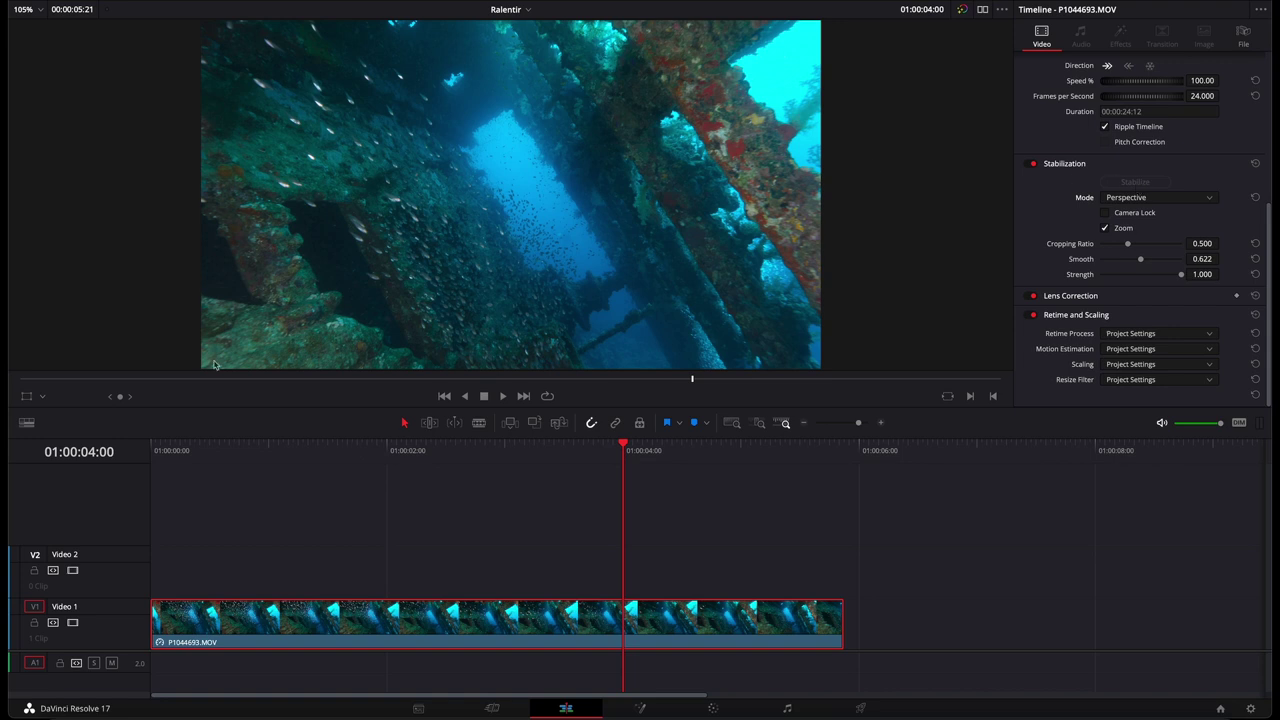
{"action": "left_click", "coordinate": [163, 452]}
{"action": "key", "text": "space"}
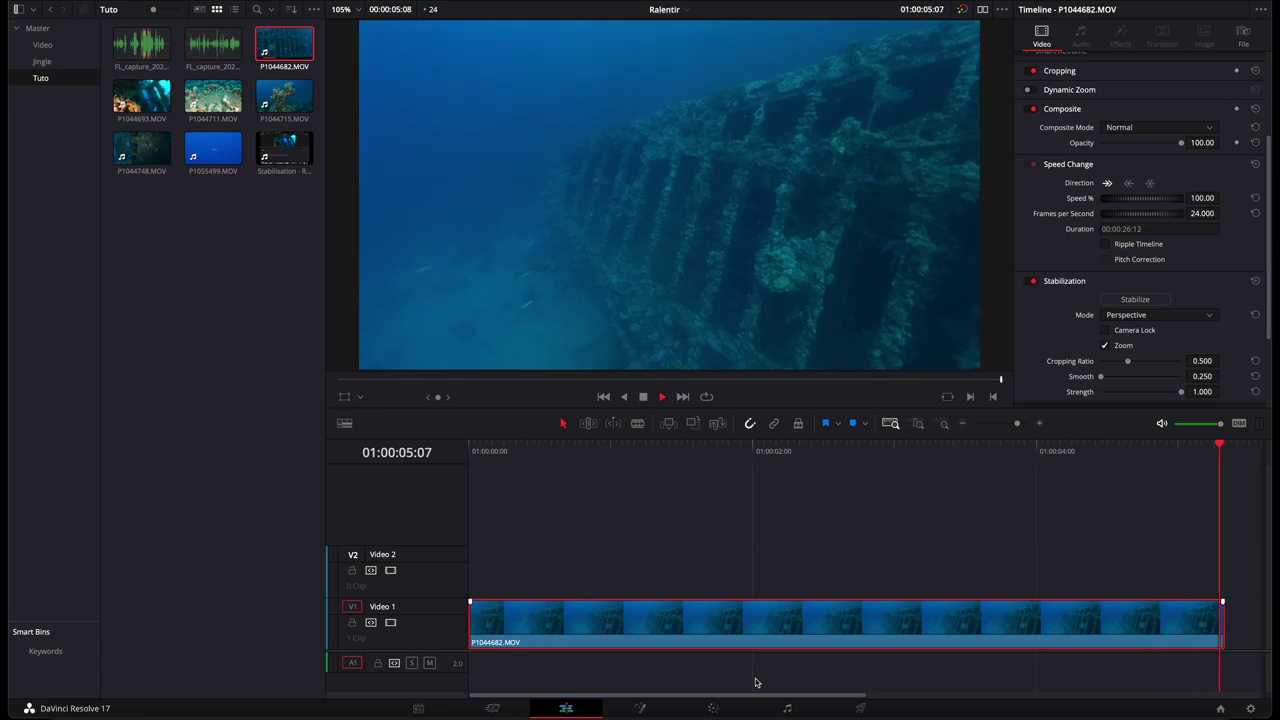
- Turn on Camera Lock for the wreck clip P1044682.MOV, stabilize it, and play it from the start
{"action": "key", "text": "Home"}
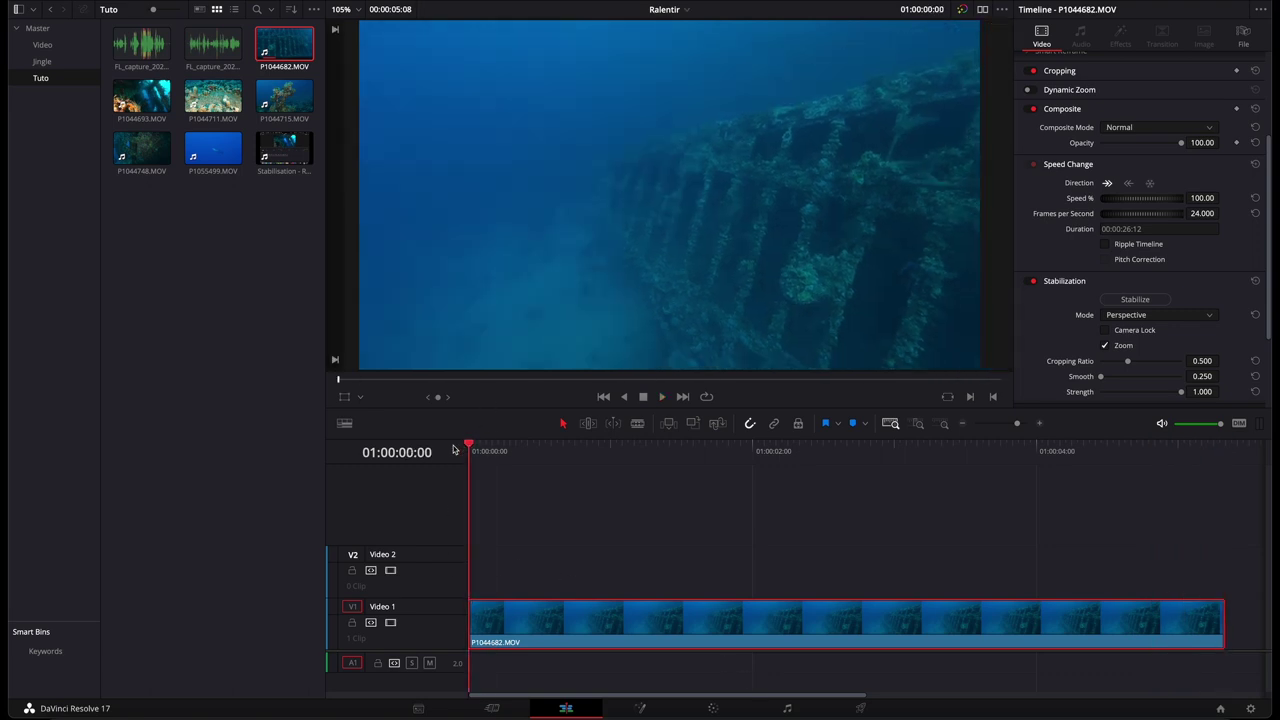
{"action": "left_click", "coordinate": [1137, 332]}
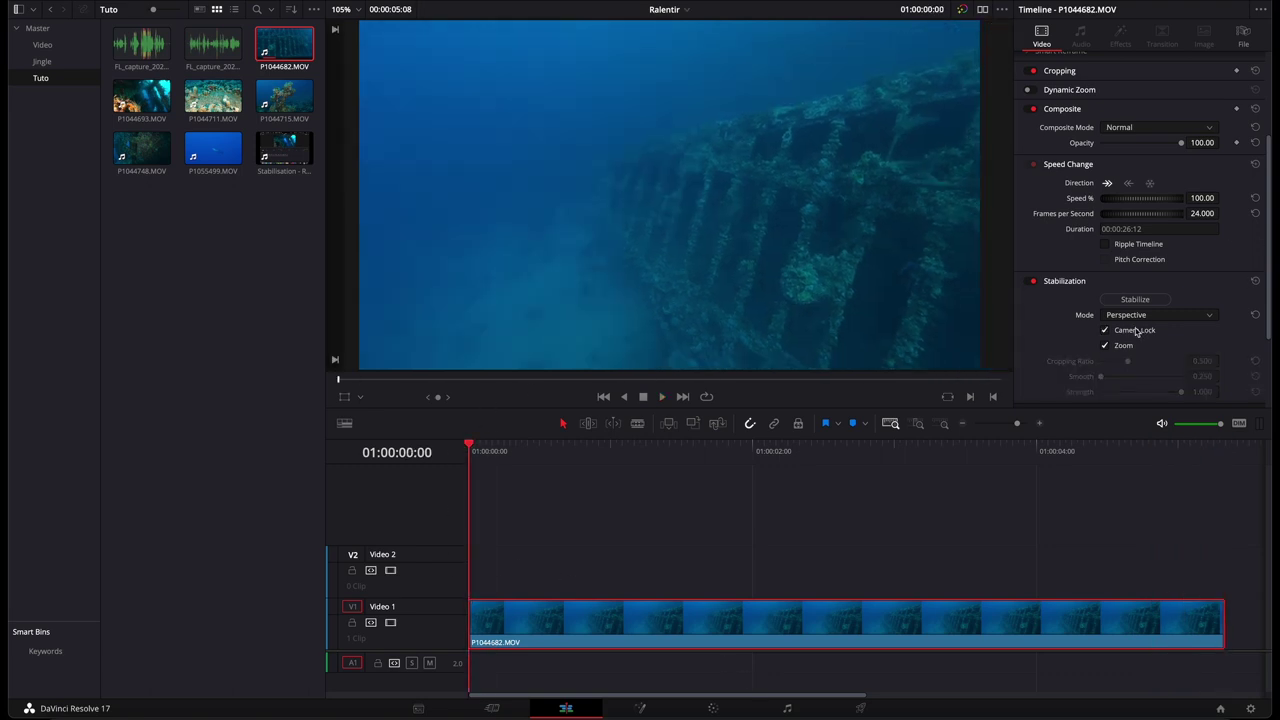
{"action": "left_click", "coordinate": [1134, 299]}
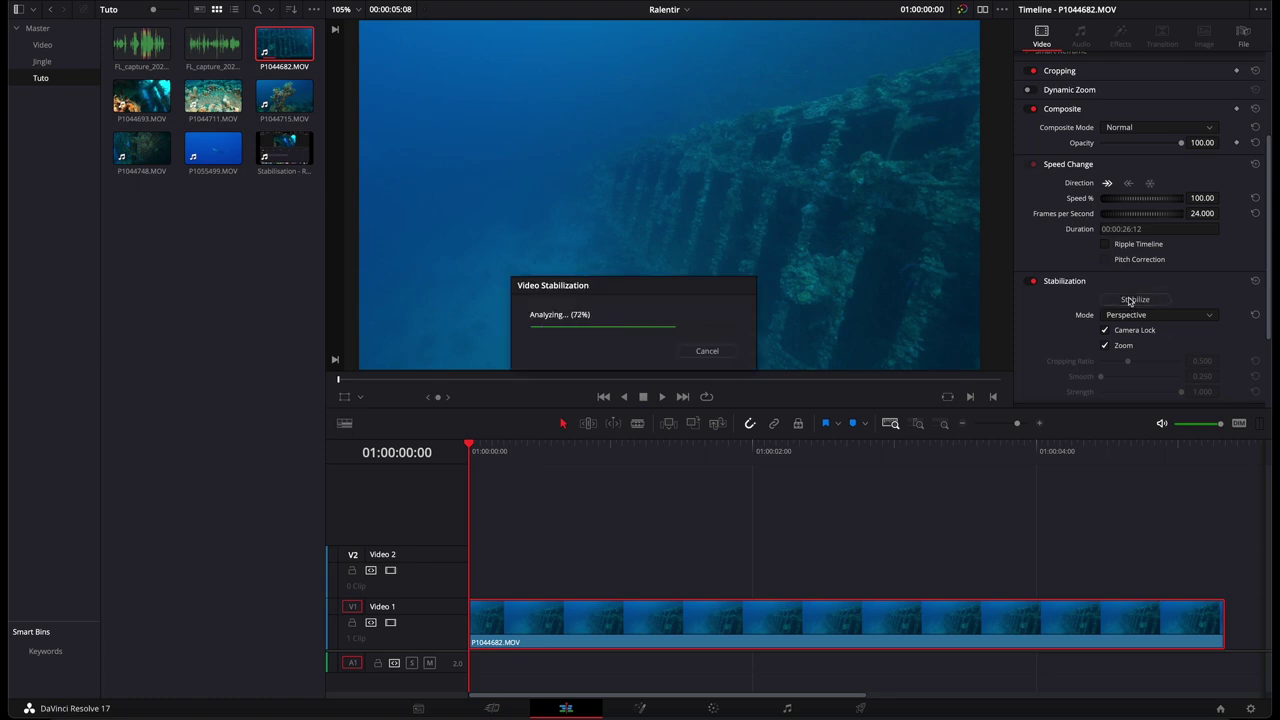
{"action": "key", "text": "space"}
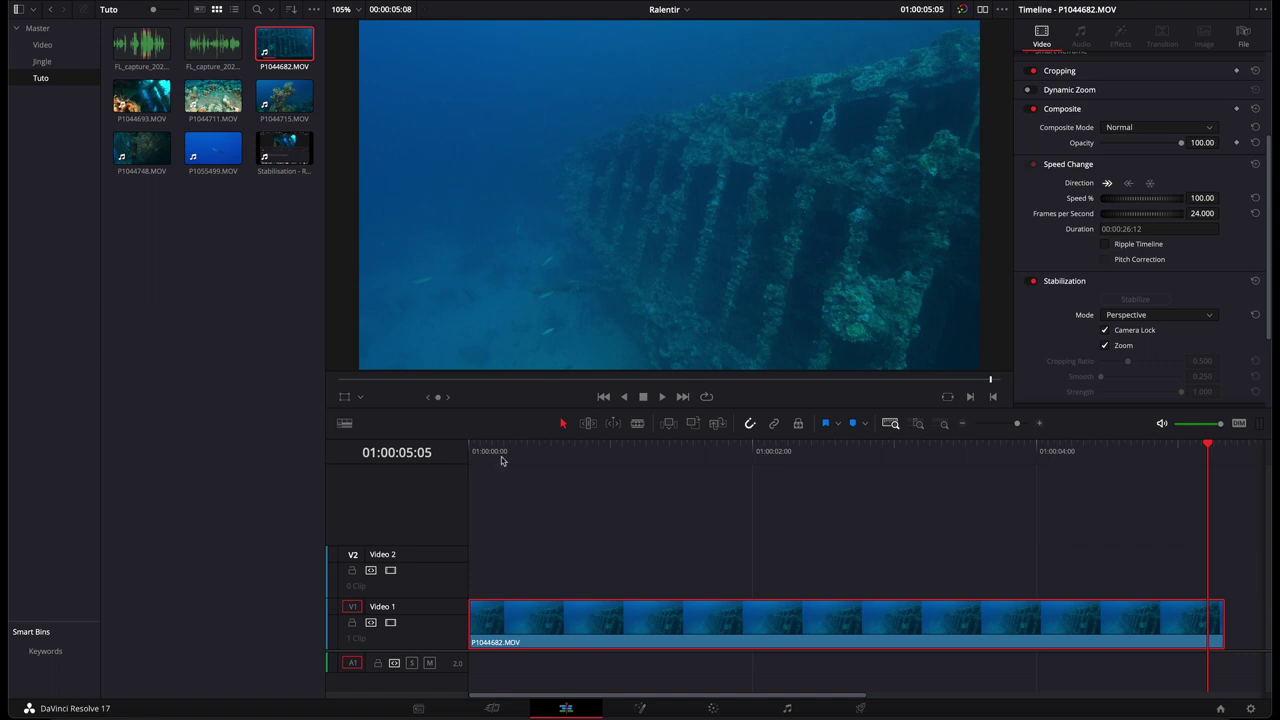
- Replay the camera-locked wreck clip from the start, and reset its stabilization settings
{"action": "left_click_drag", "start_coordinate": [486, 460], "coordinate": [444, 453]}
{"action": "key", "text": "space"}
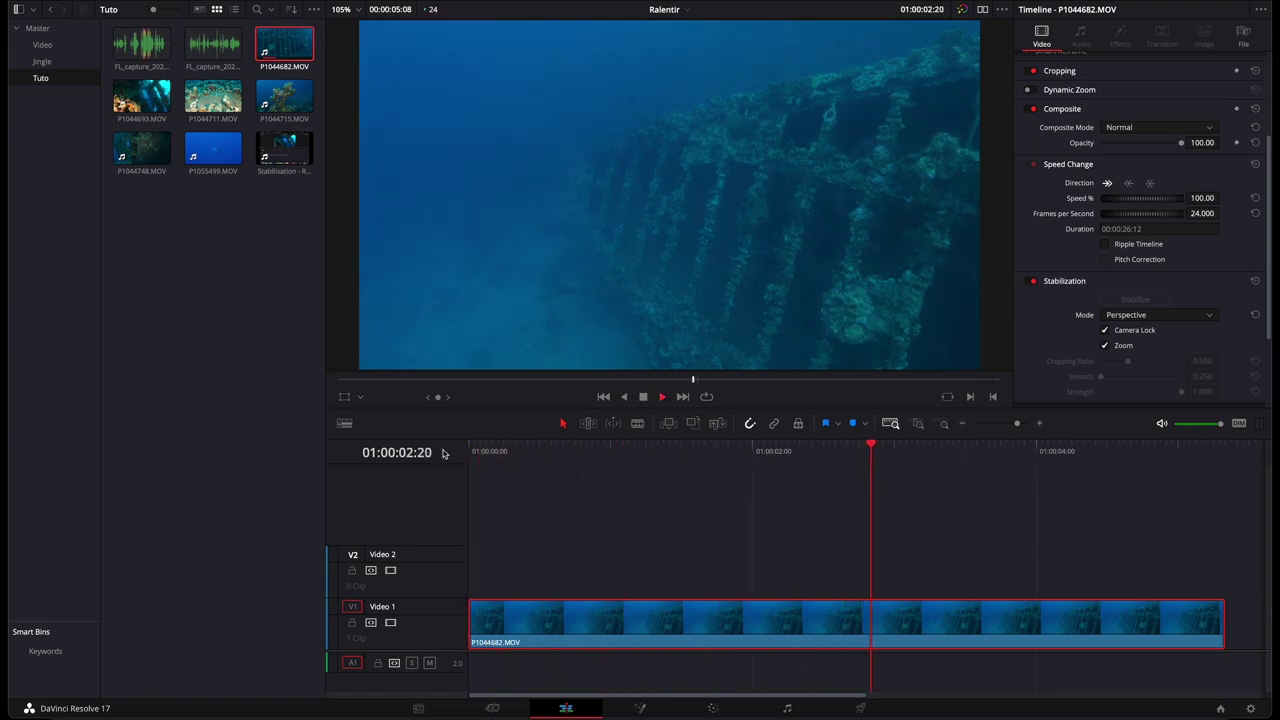
{"action": "key", "text": "space"}
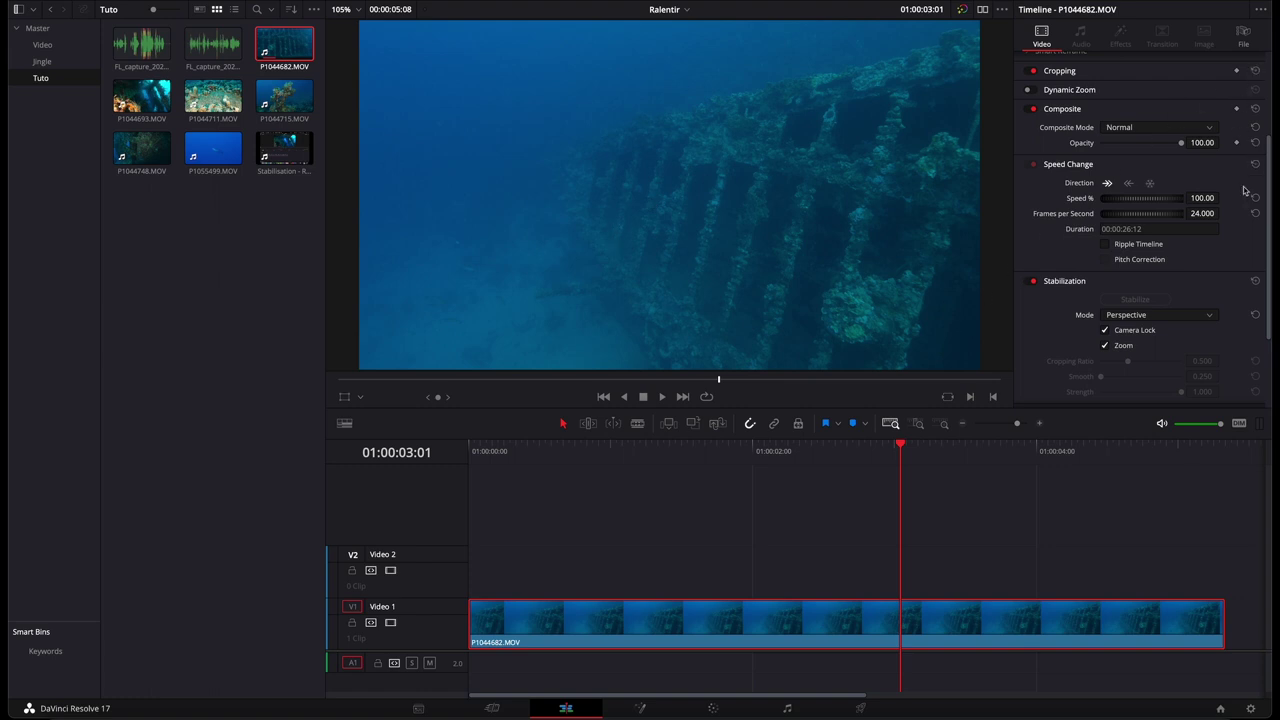
{"action": "left_click", "coordinate": [1254, 283]}
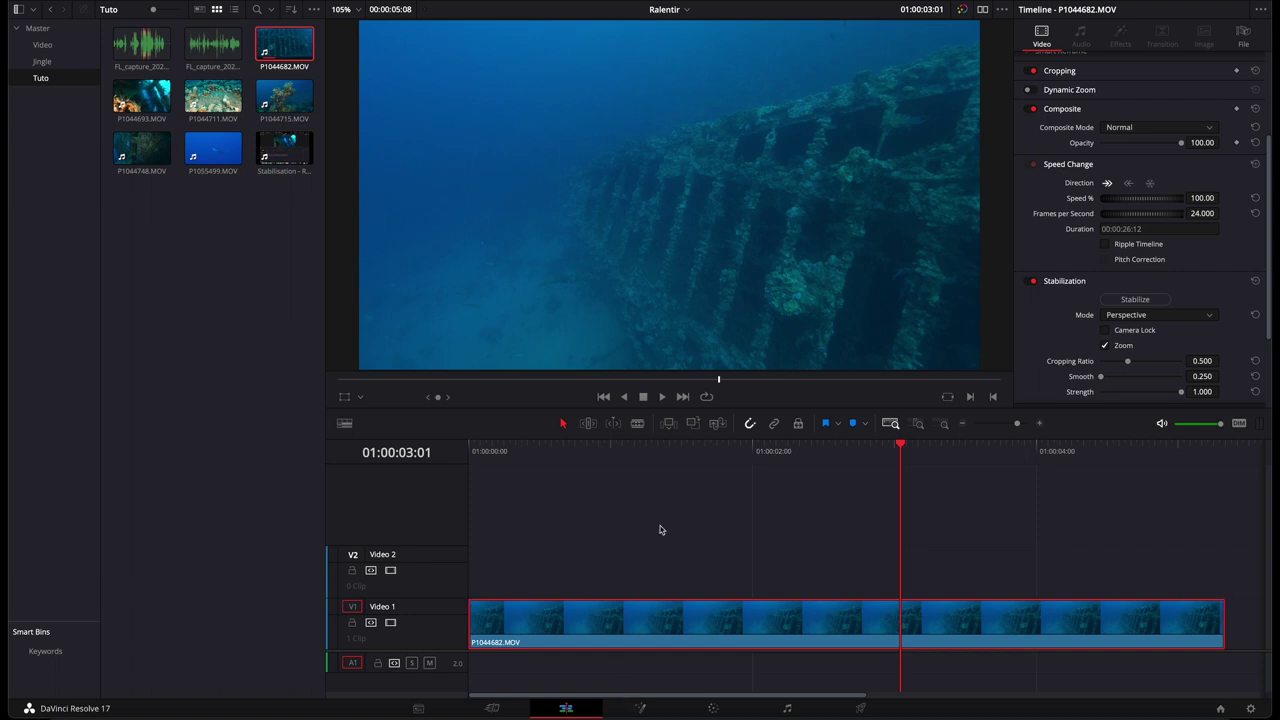
- Switch to the Color page, try the tracker's stabilizer with Camera Lock on and off, and reset the stabilizer
{"action": "left_click", "coordinate": [714, 709]}
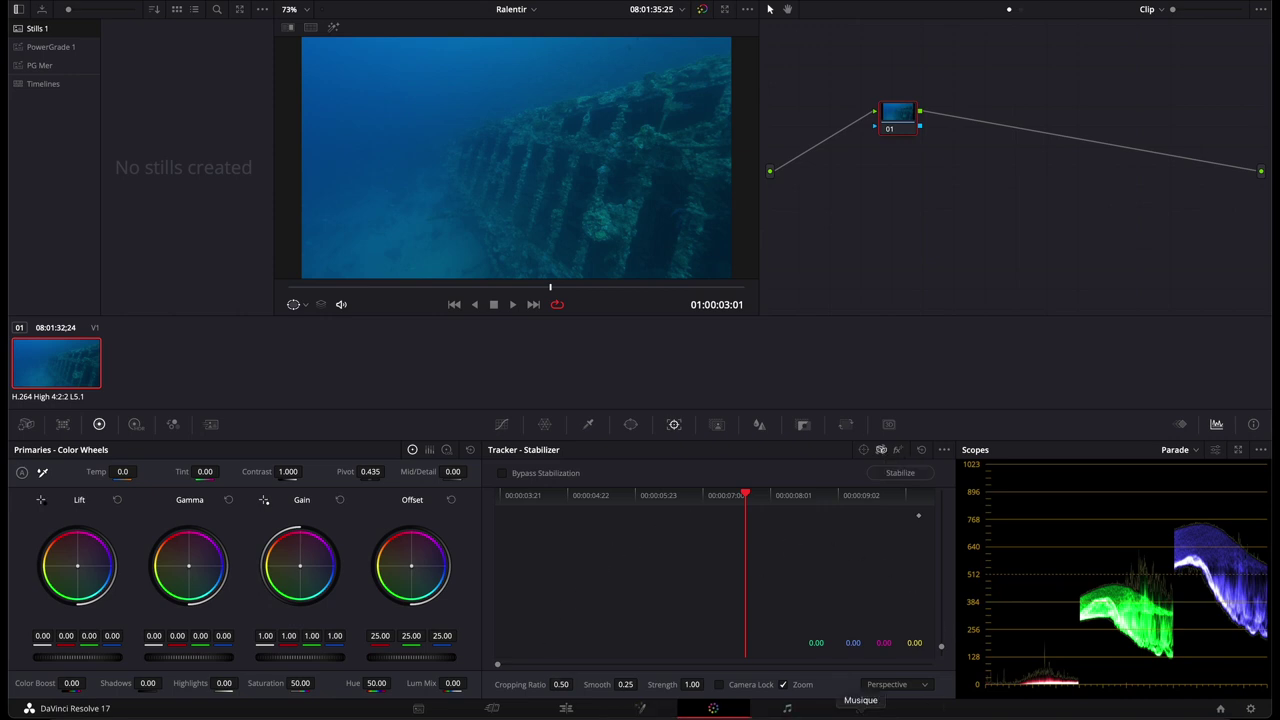
{"action": "left_click", "coordinate": [893, 685]}
{"action": "left_click", "coordinate": [719, 685]}
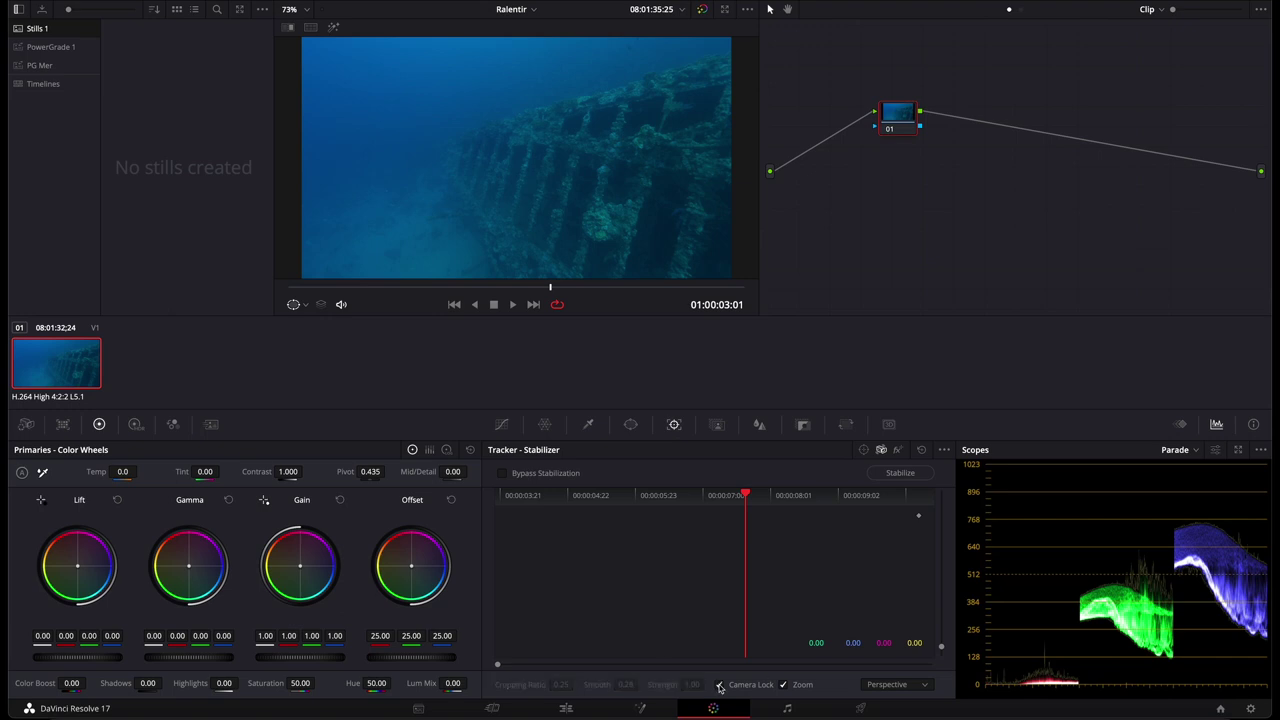
{"action": "left_click", "coordinate": [719, 685]}
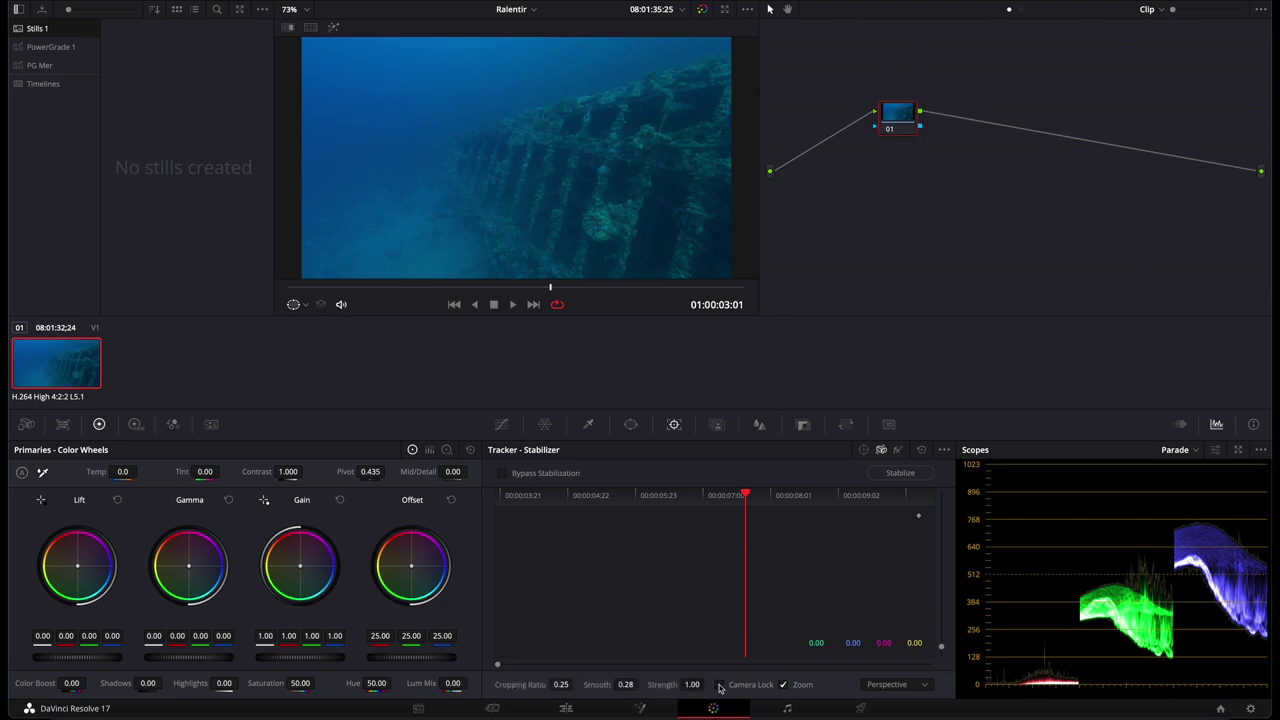
{"action": "left_click", "coordinate": [923, 451]}
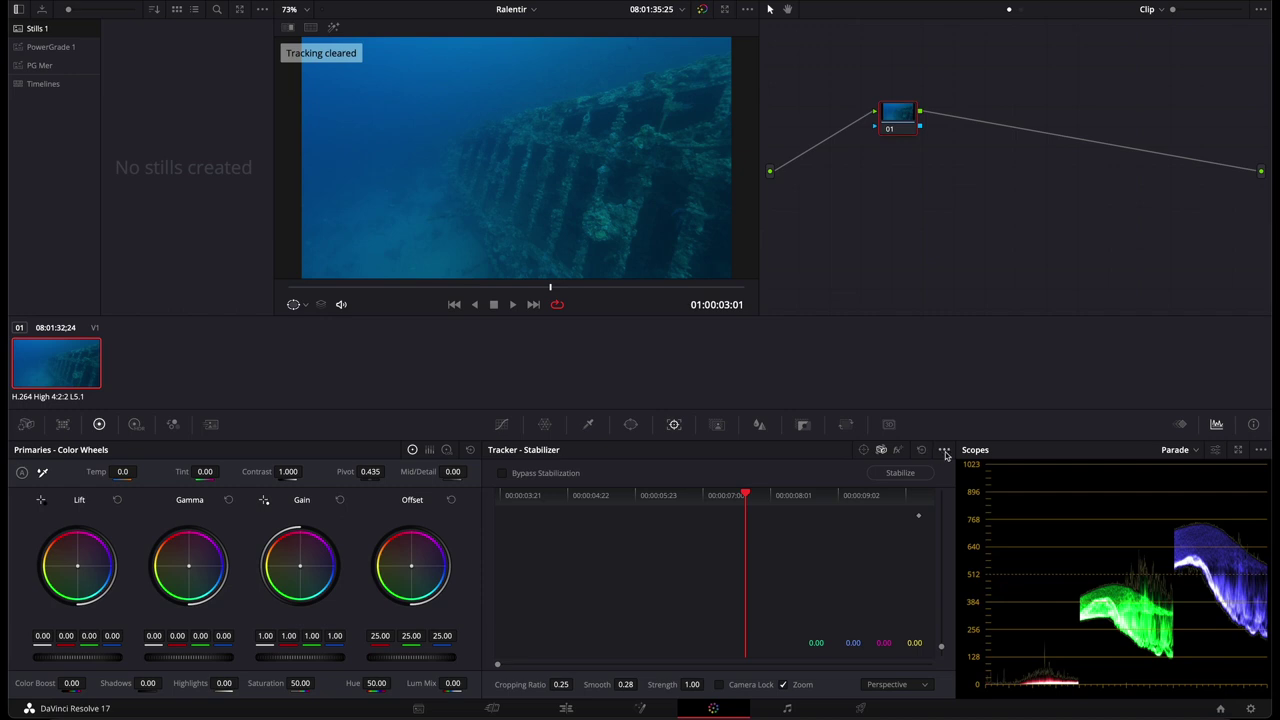
- Switch the tracker to the Classic Stabilizer and track the wreck clip both forward and in reverse
{"action": "left_click", "coordinate": [945, 451]}
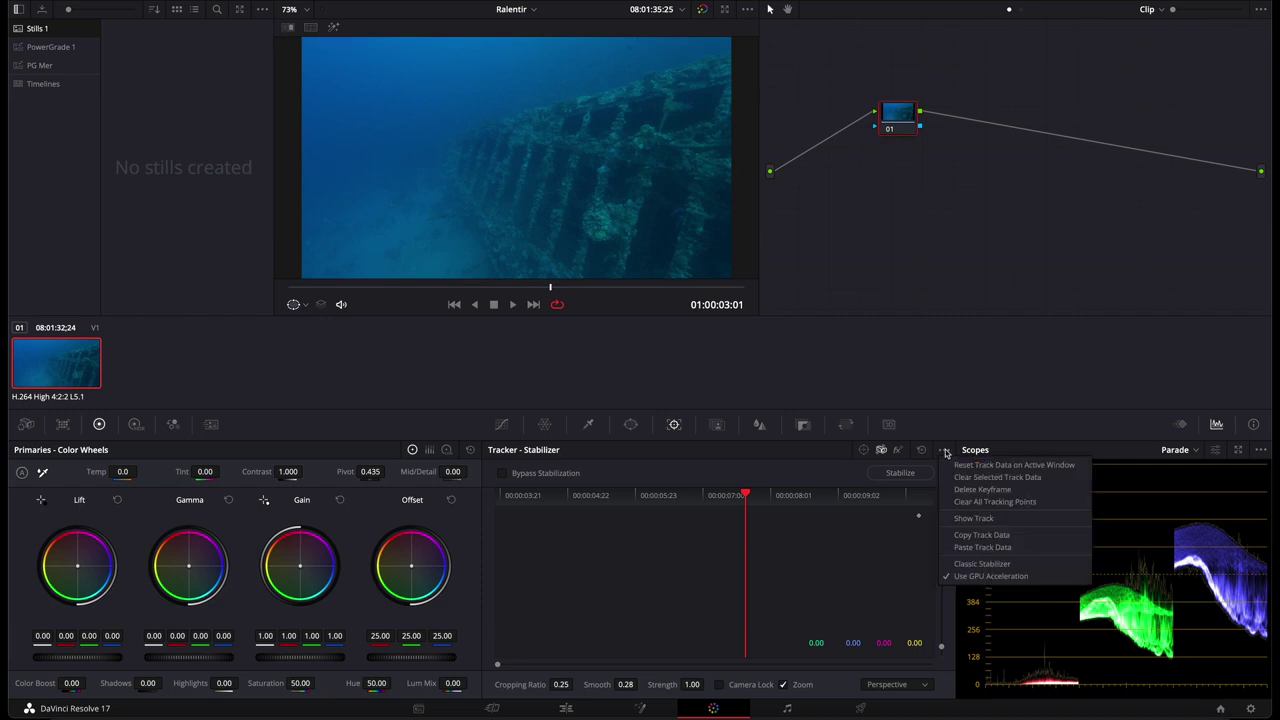
{"action": "left_click", "coordinate": [963, 564]}
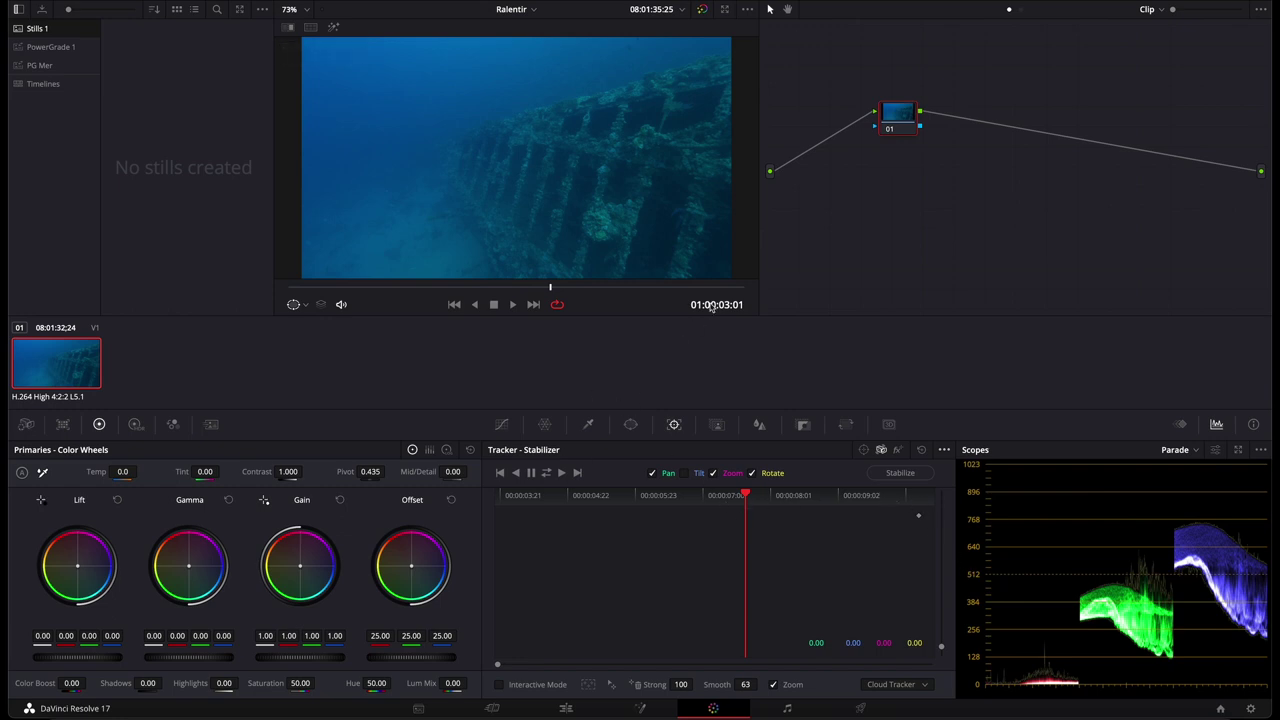
{"action": "left_click", "coordinate": [547, 474]}
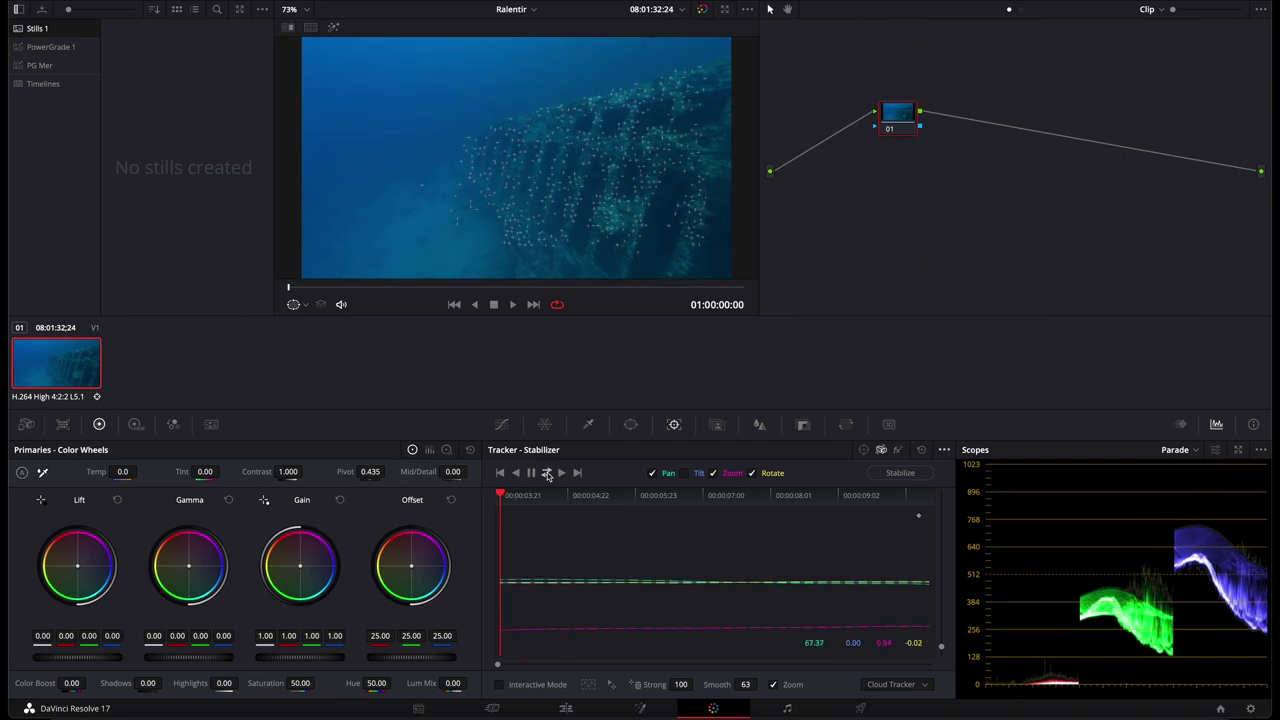
{"action": "left_click", "coordinate": [548, 476]}
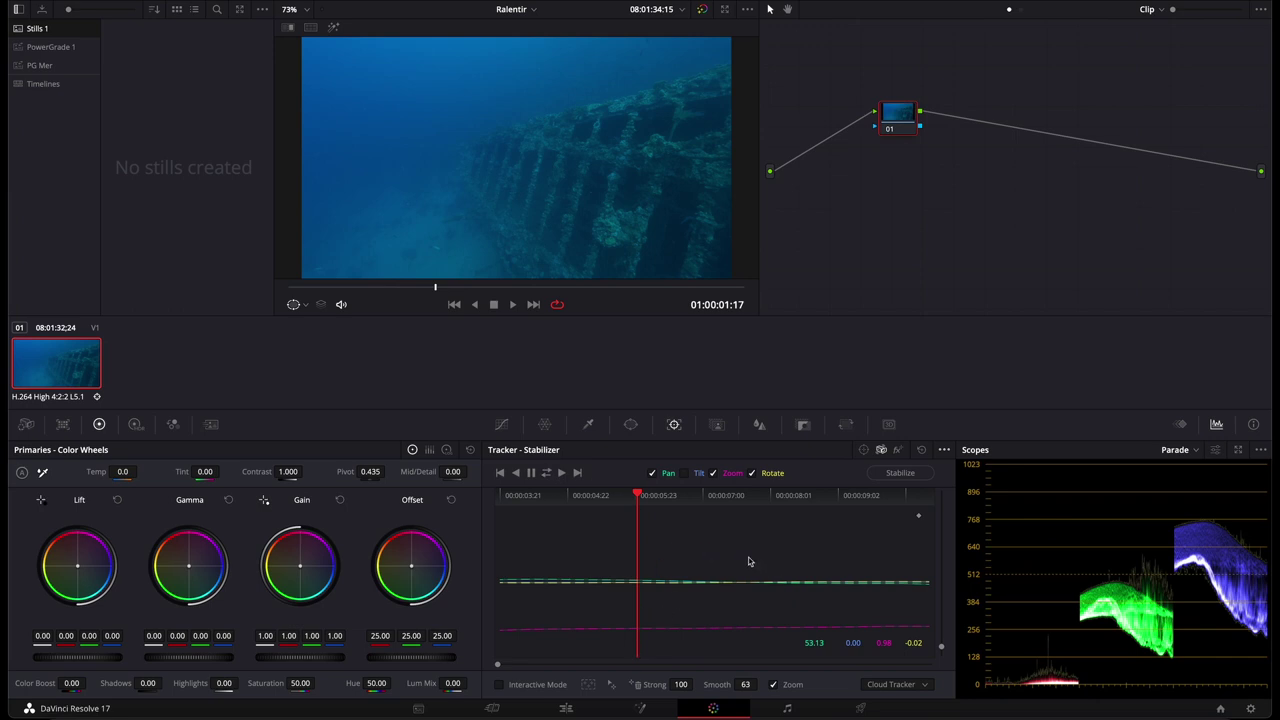
- Enable Tilt and disable Zoom and Rotate in the stabilizer's analysis, and move to a frame near 01:00:04:04
{"action": "left_click", "coordinate": [684, 476]}
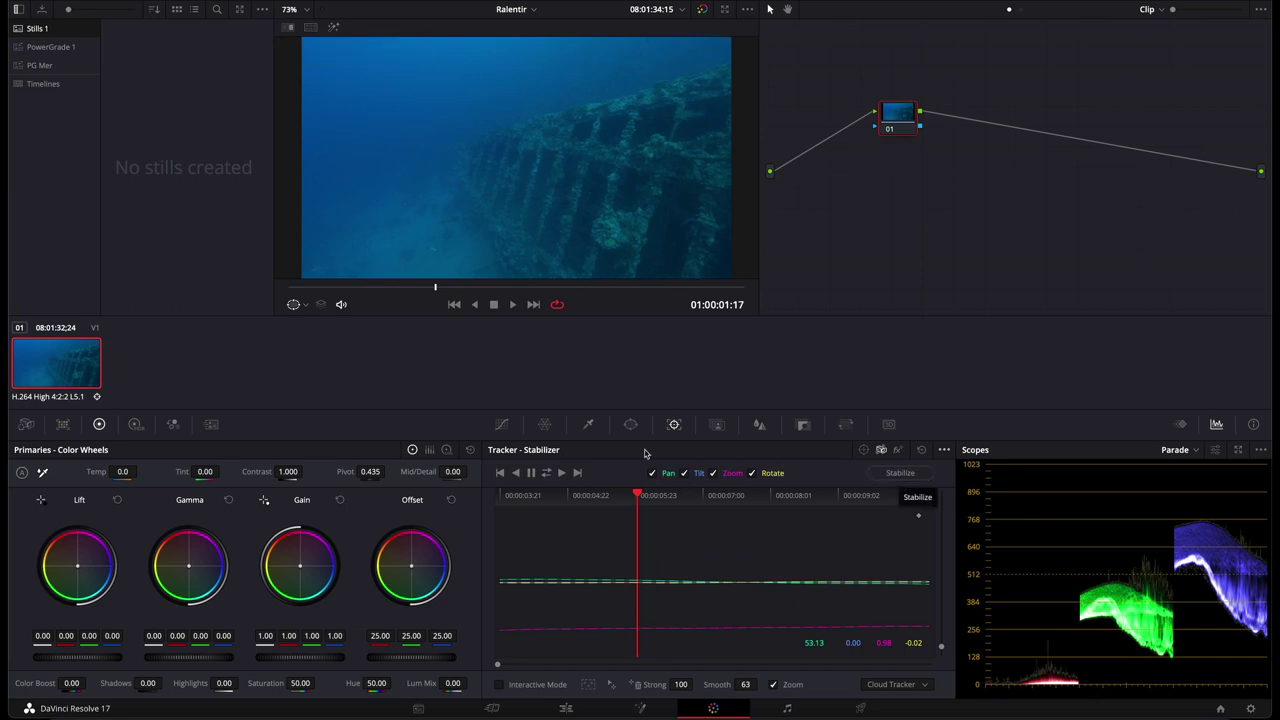
{"action": "left_click", "coordinate": [714, 474]}
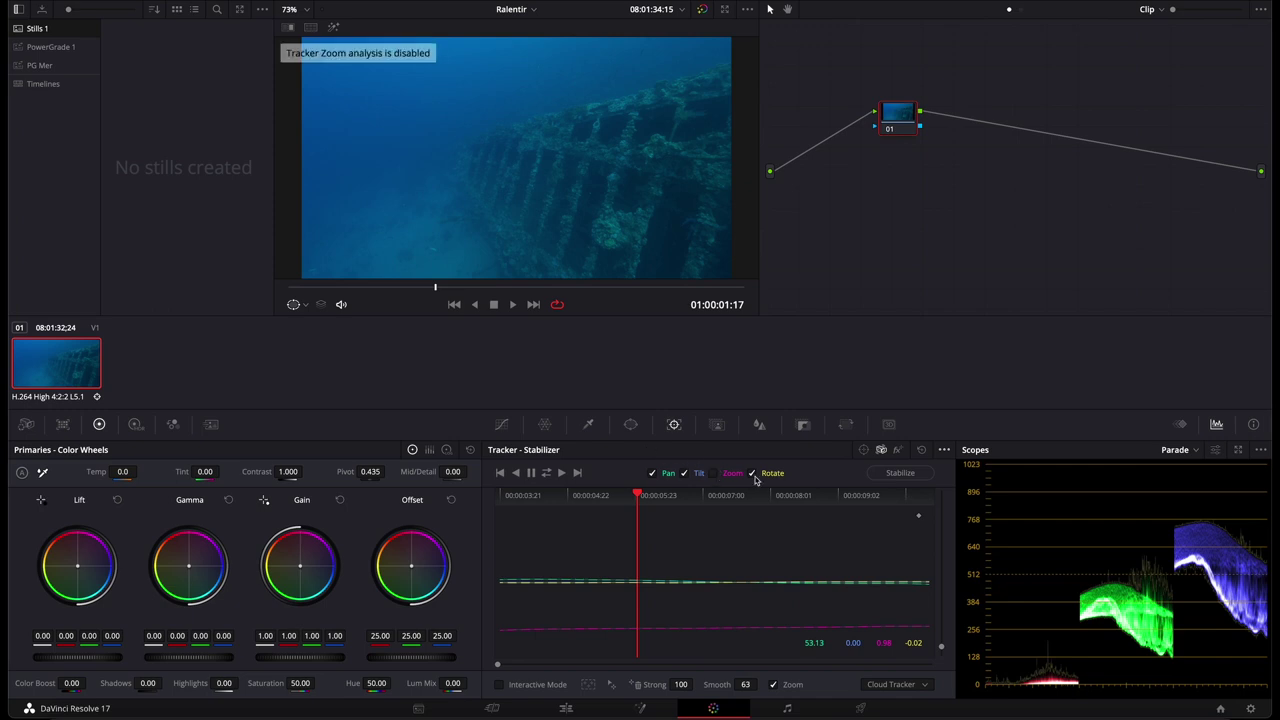
{"action": "left_click", "coordinate": [754, 477]}
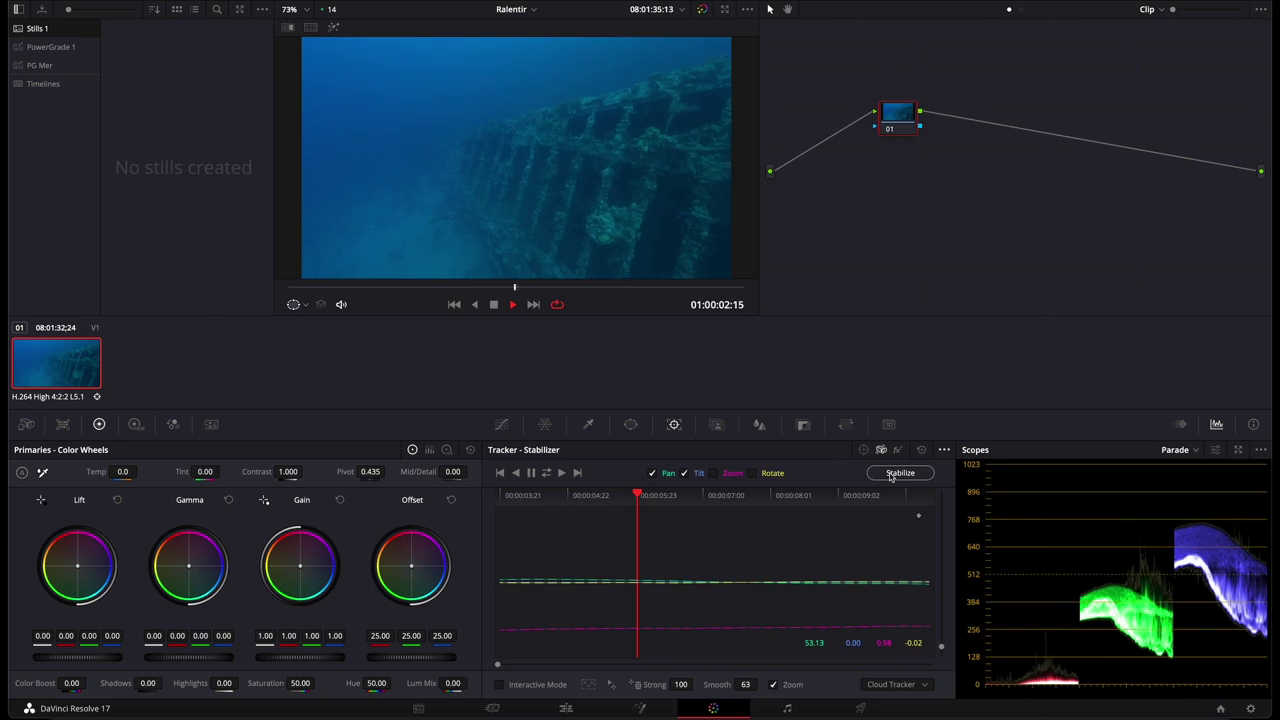
{"action": "left_click", "coordinate": [838, 601]}
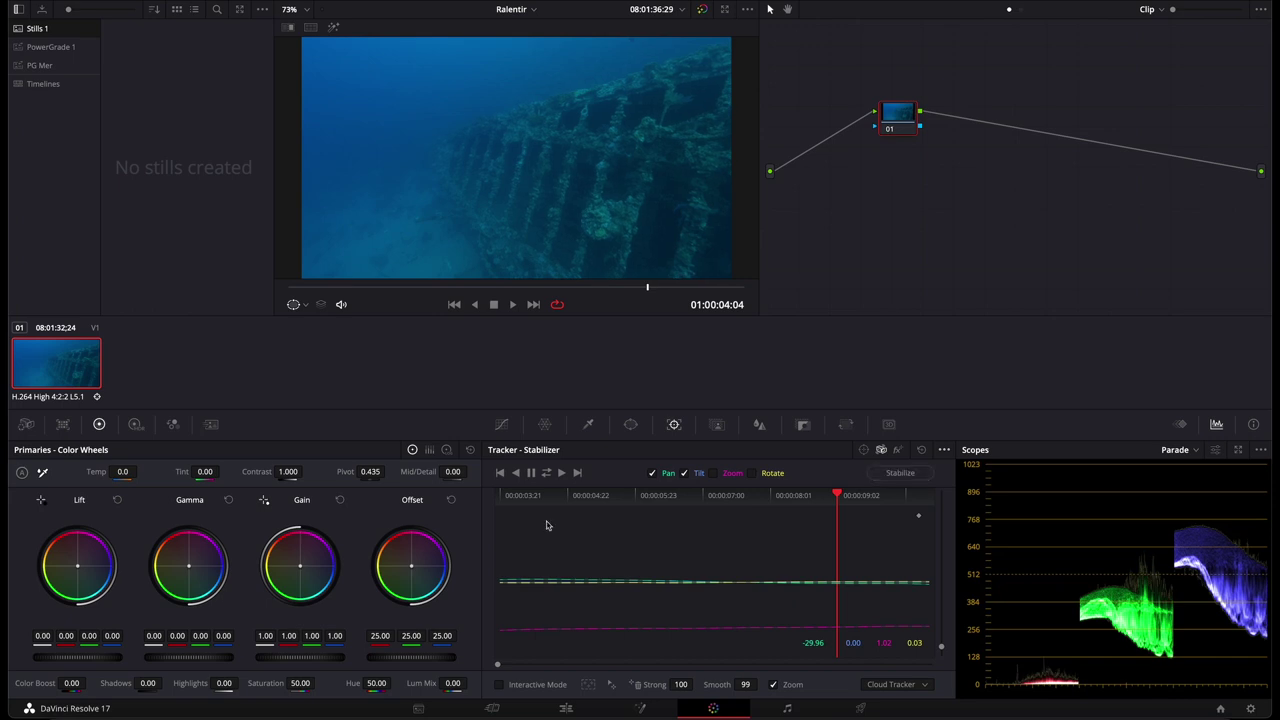
- Undo the previous stabilizer track, enable Interactive Mode, and limit the tracking features to a region over the wreck's upper part near the frame's edge
{"action": "key", "text": "ctrl+z"}
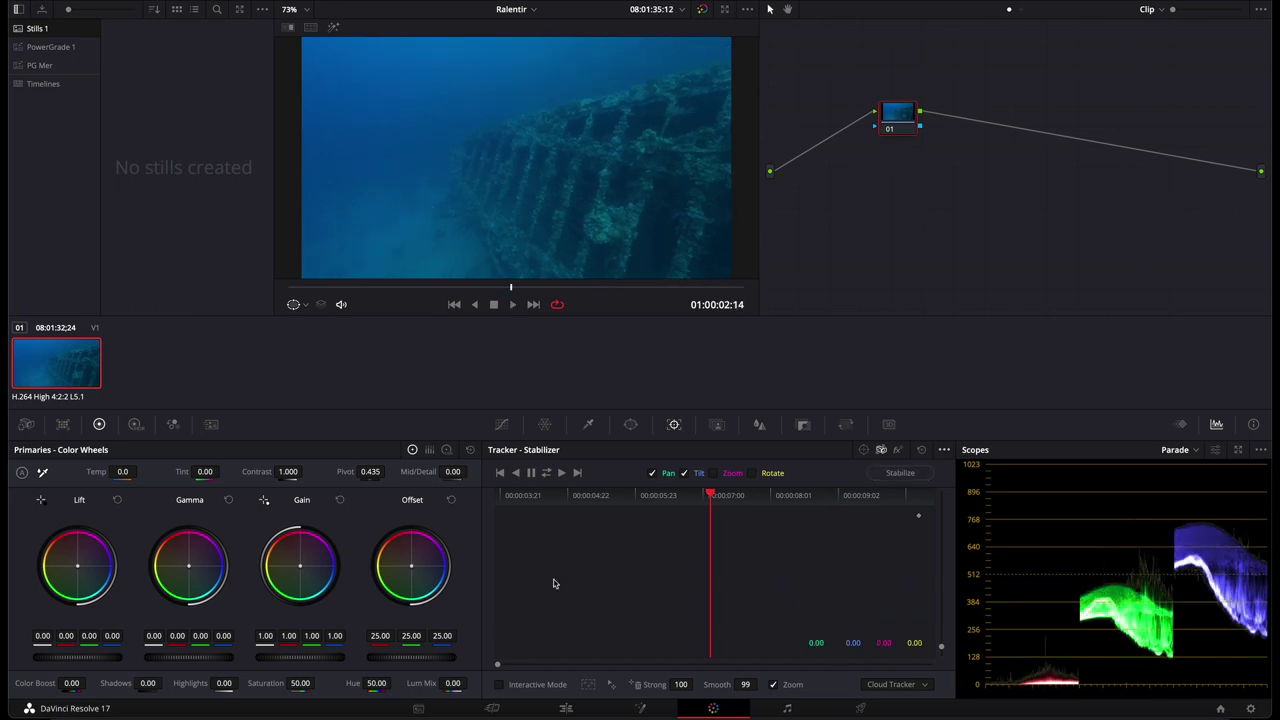
{"action": "left_click", "coordinate": [498, 685]}
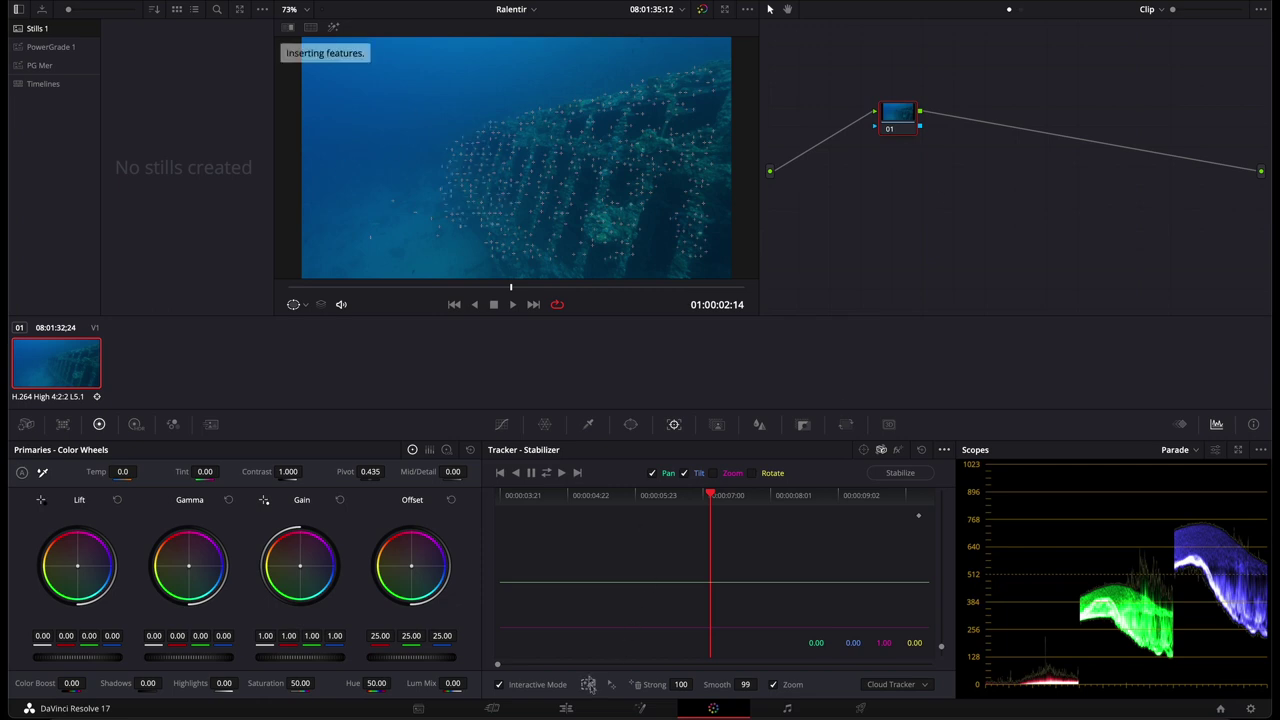
{"action": "left_click_drag", "start_coordinate": [351, 83], "coordinate": [721, 298]}
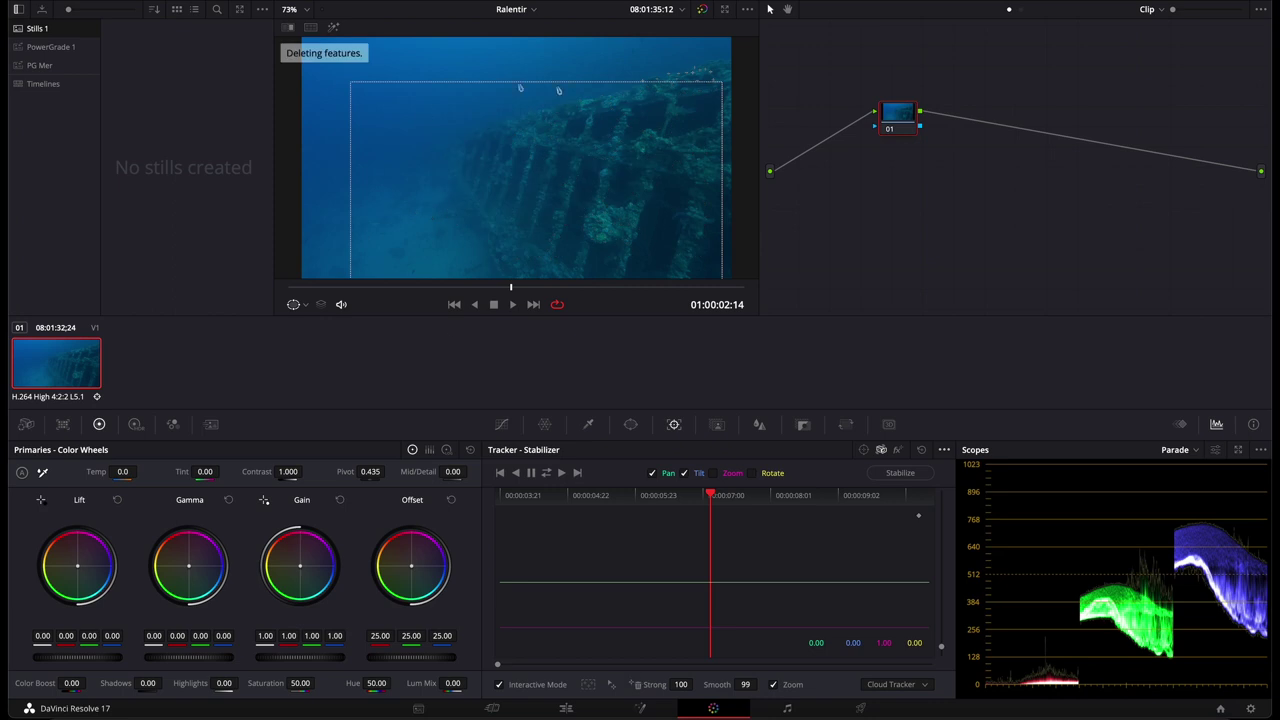
{"action": "left_click_drag", "start_coordinate": [580, 44], "coordinate": [745, 132]}
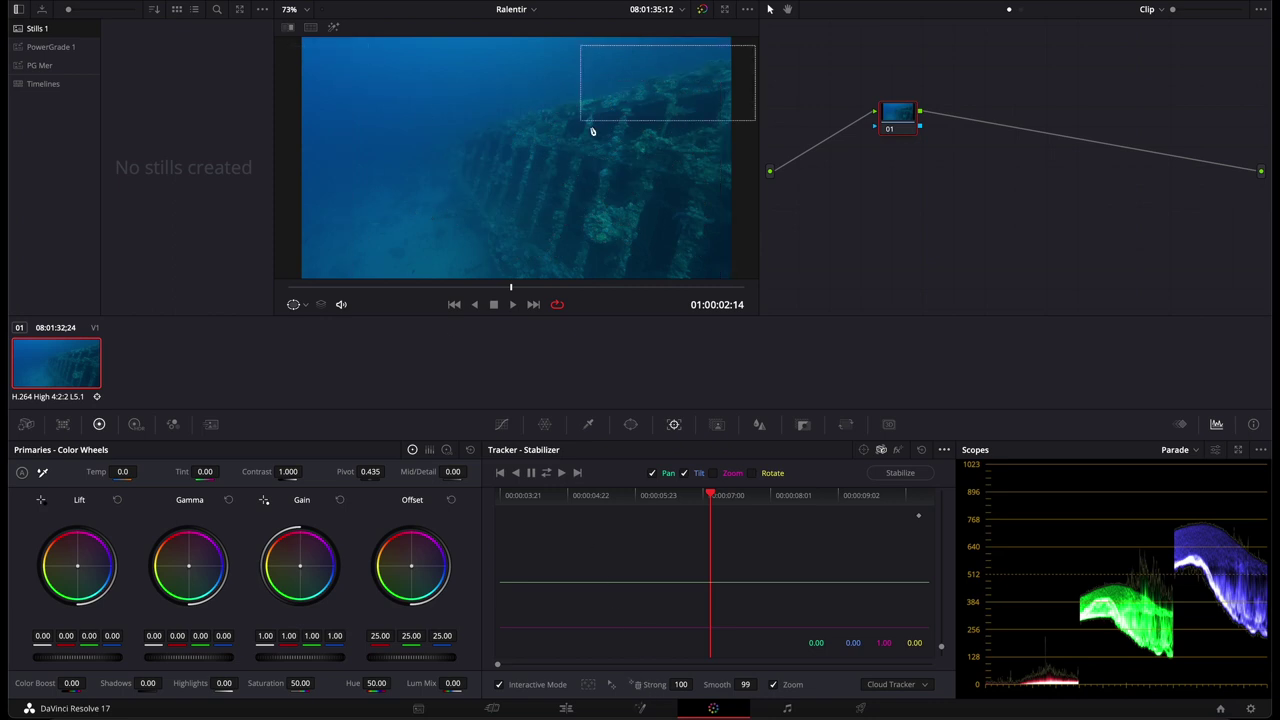
{"action": "left_click_drag", "start_coordinate": [580, 44], "coordinate": [735, 194]}
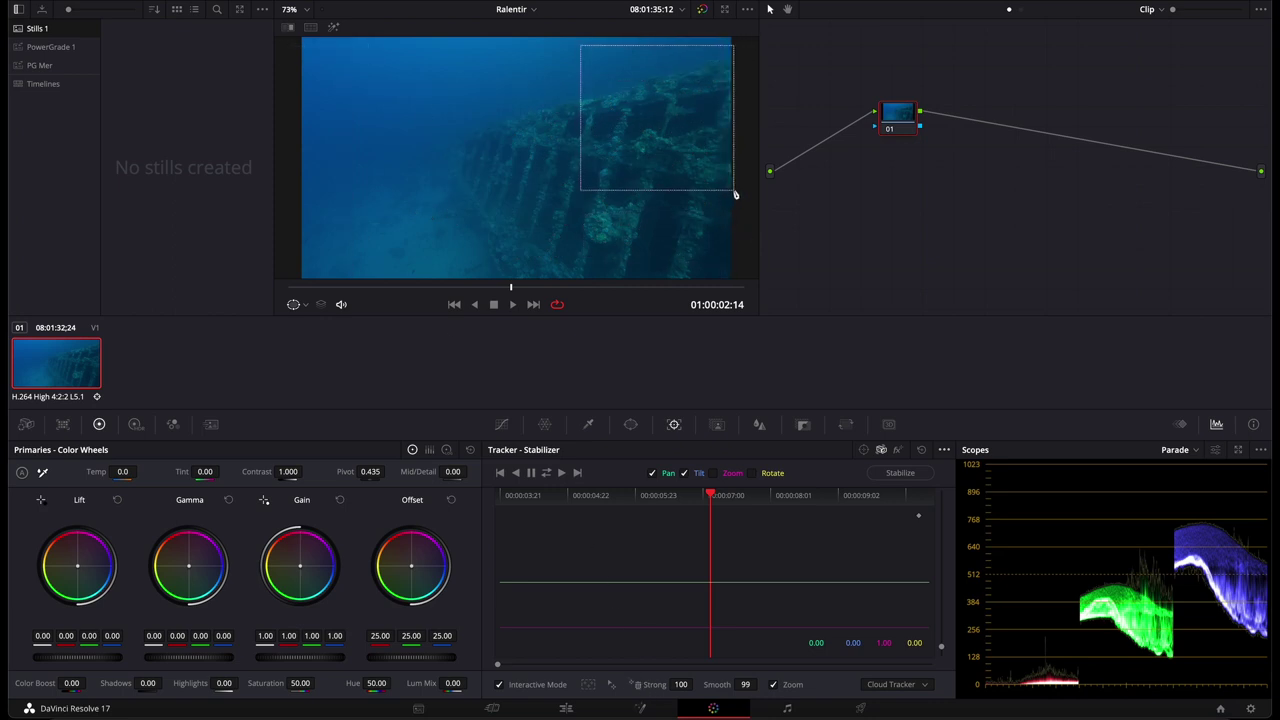
{"action": "left_click", "coordinate": [589, 686]}
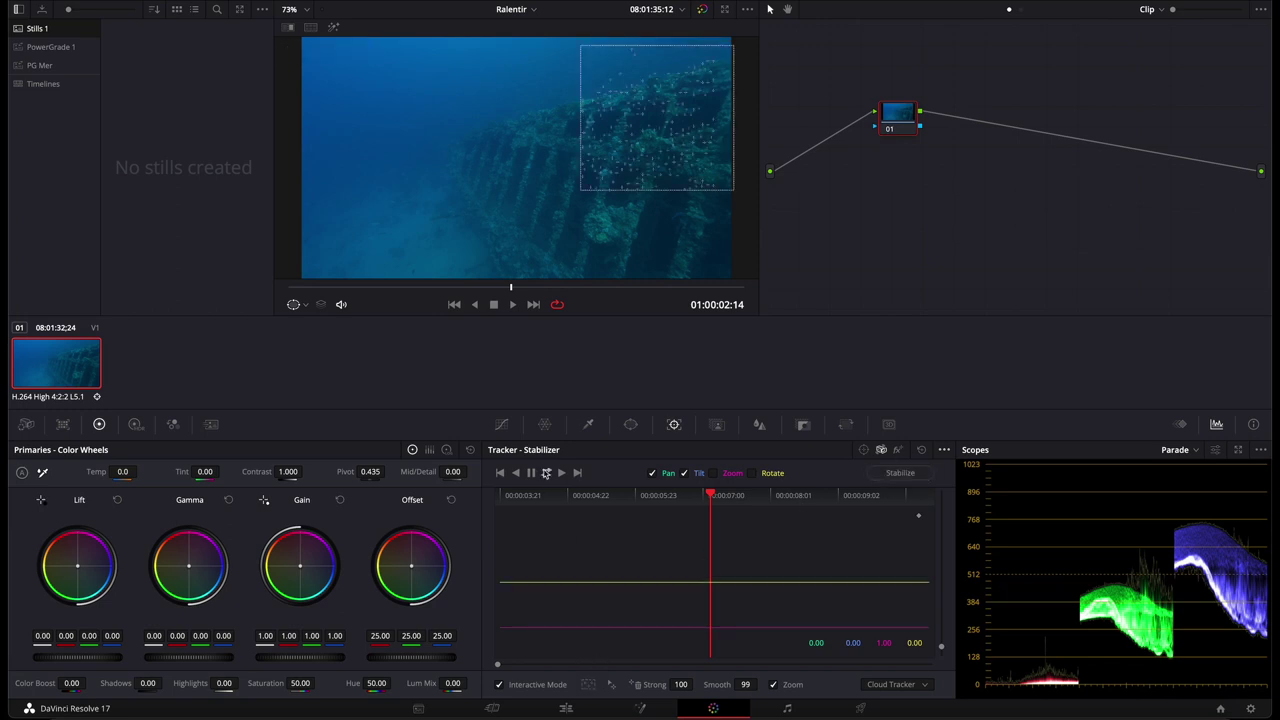
- Stabilize the clip from a forward and reverse track of the region's features, and play back the result
{"action": "left_click", "coordinate": [546, 473]}
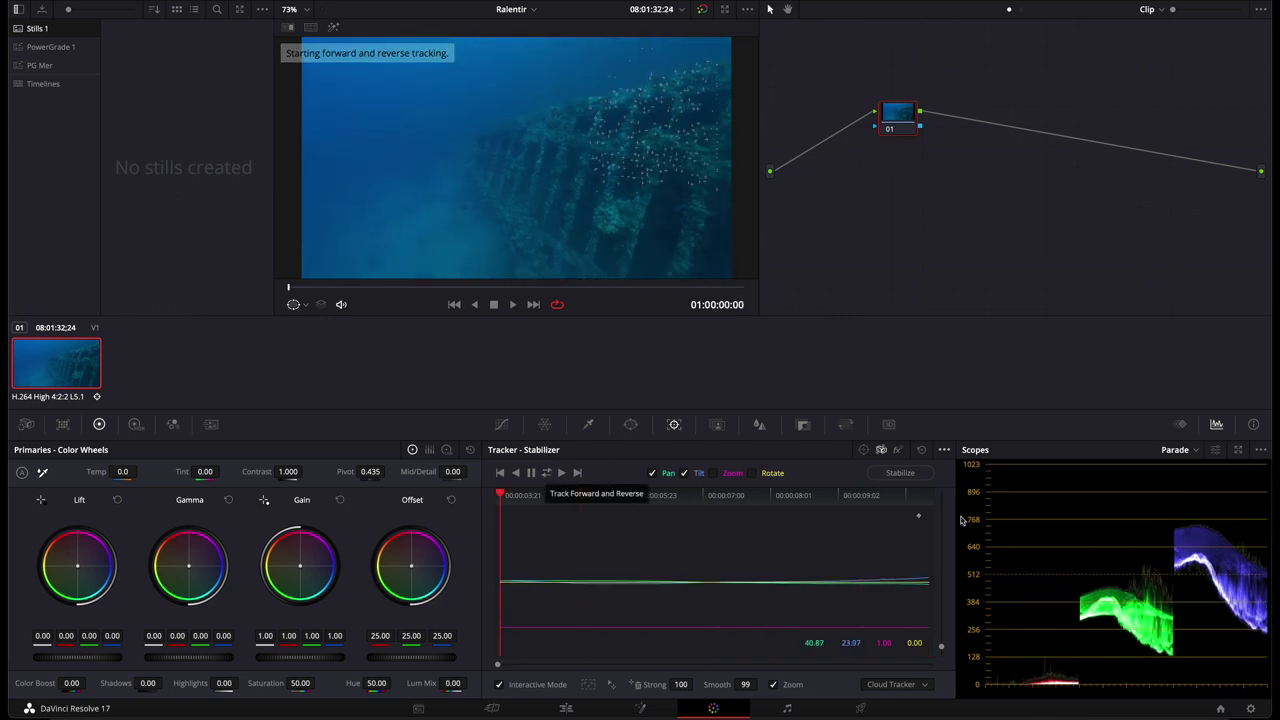
{"action": "left_click", "coordinate": [900, 473]}
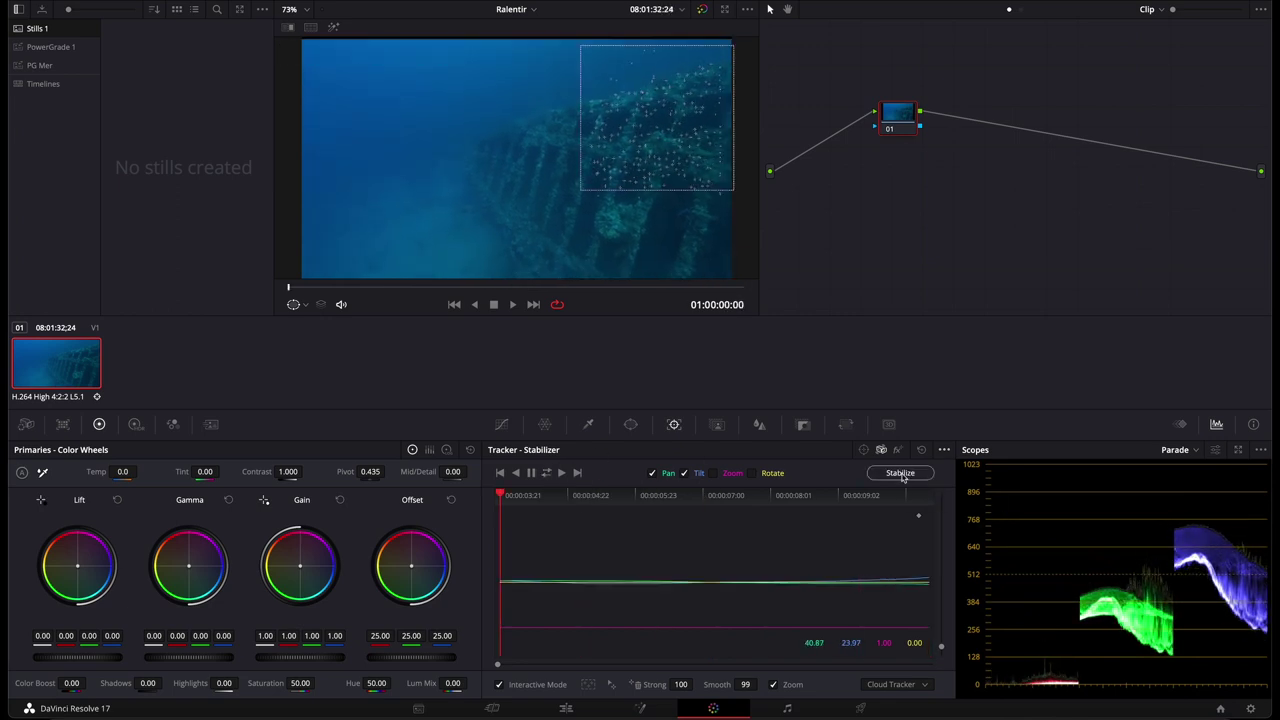
{"action": "key", "text": "space"}
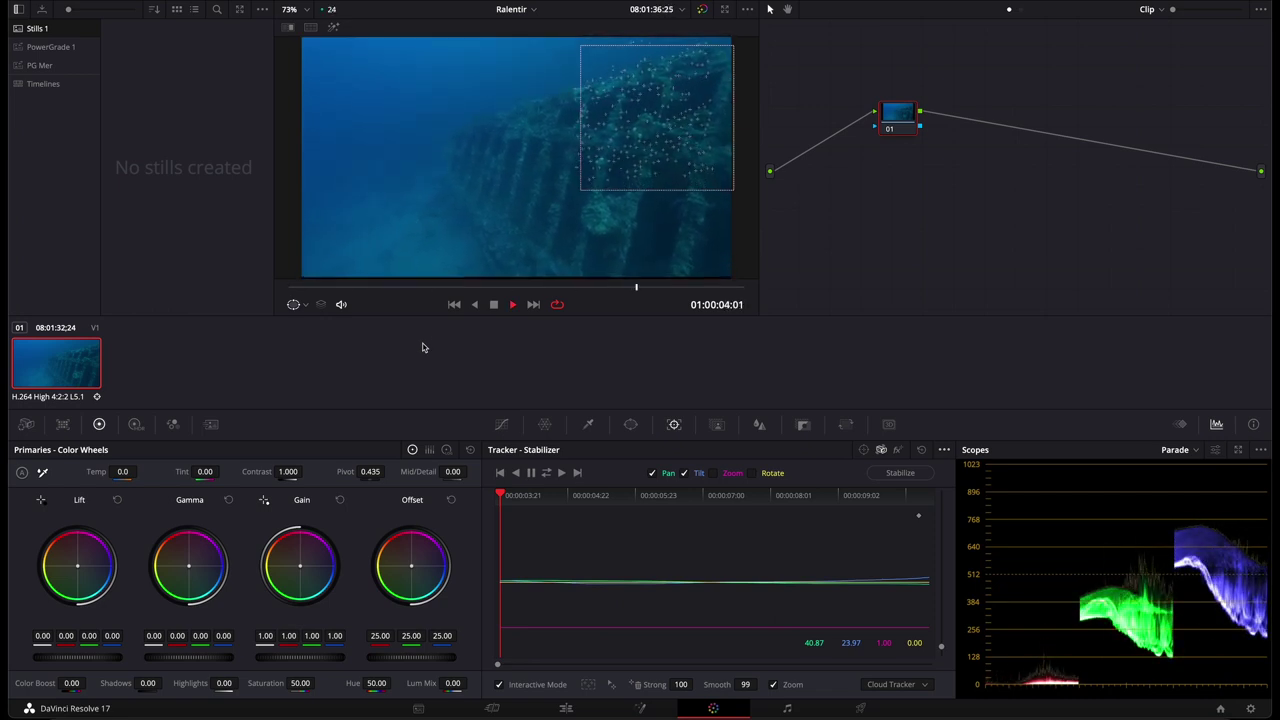
{"action": "key", "text": "space"}
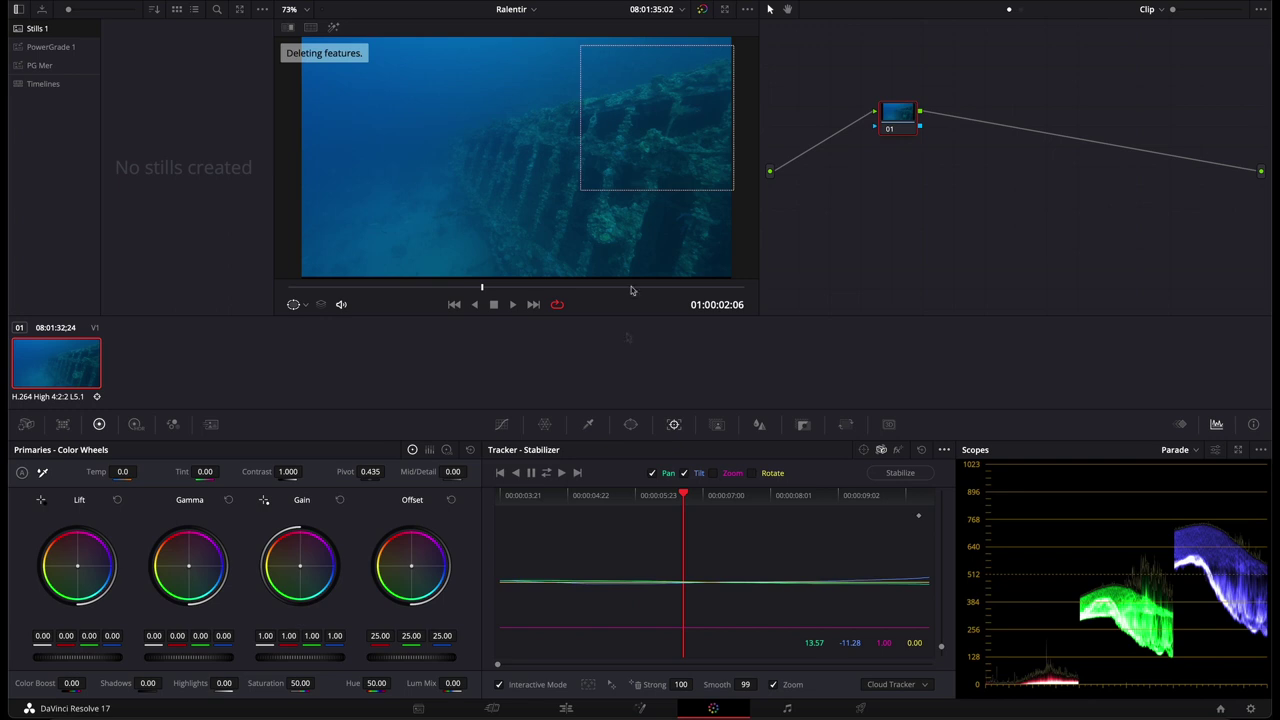
- Switch the stabilizer from Cloud Tracker to Point Tracker and place four tracking points on distinct details of the wreck
{"action": "left_click", "coordinate": [905, 684]}
{"action": "left_click", "coordinate": [890, 669]}
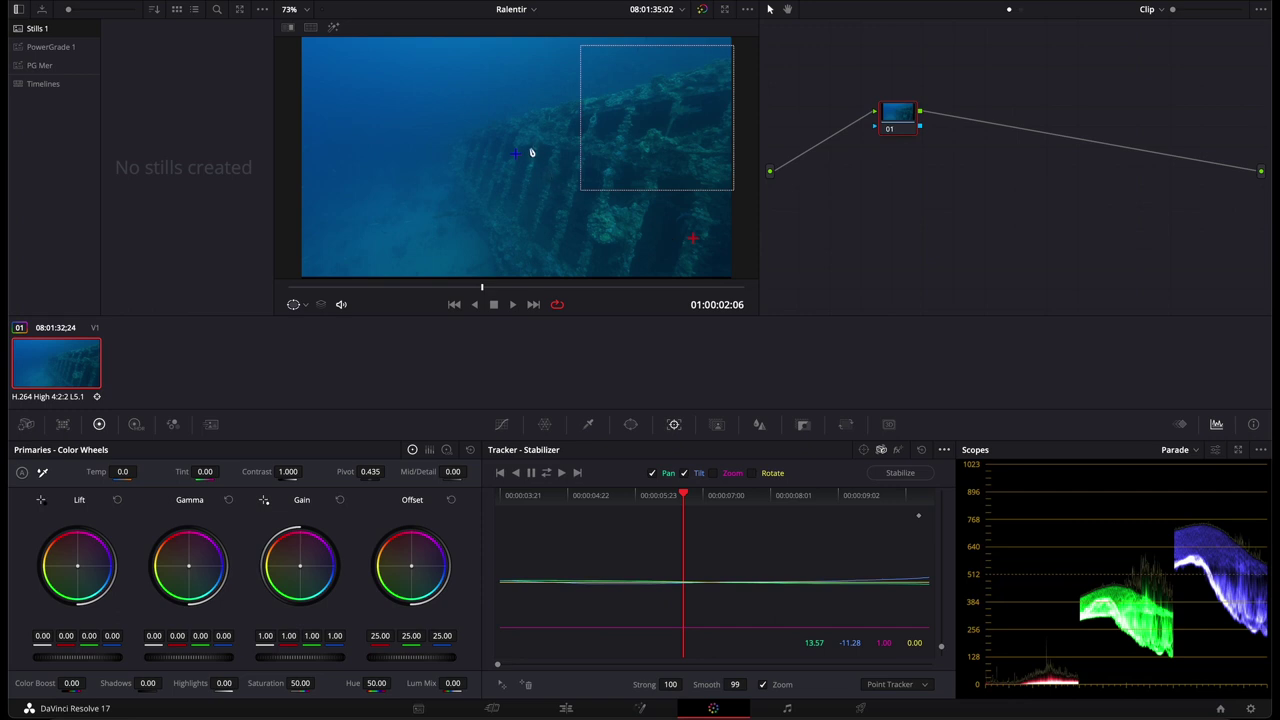
{"action": "left_click", "coordinate": [512, 152]}
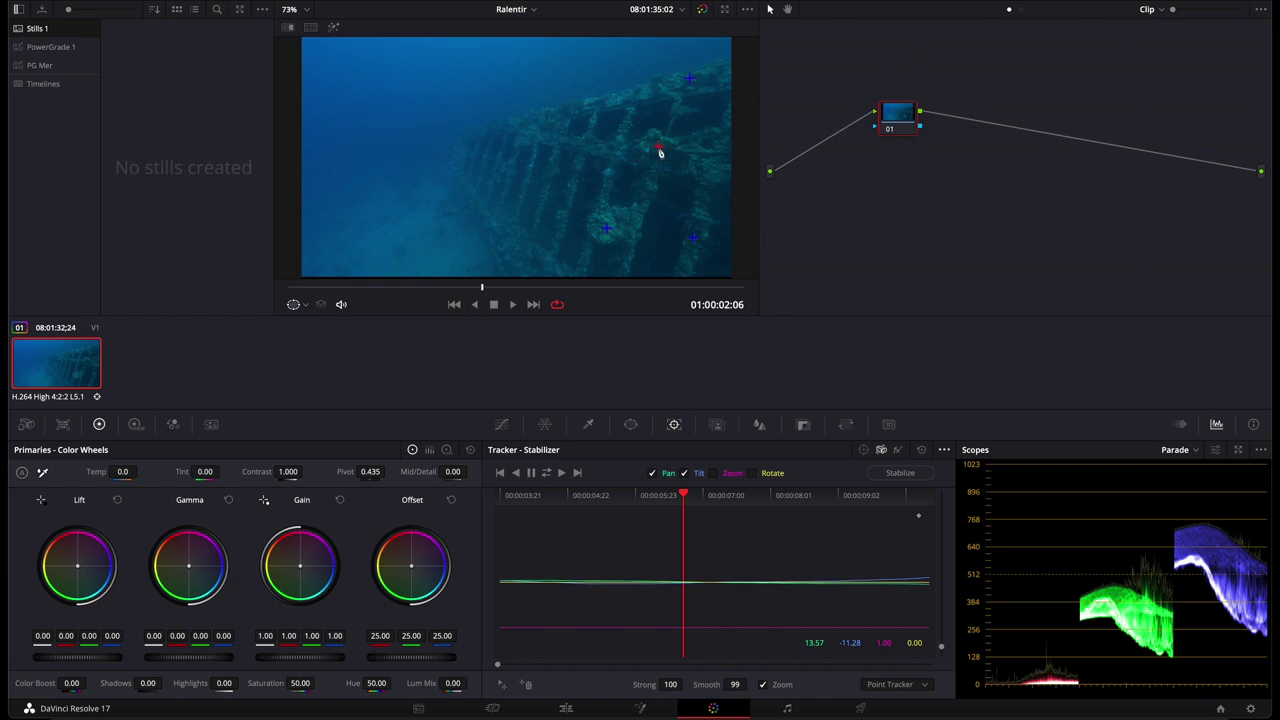
- Track the four points forward and in reverse, stabilize the clip from them, and play it back
{"action": "left_click", "coordinate": [546, 472]}
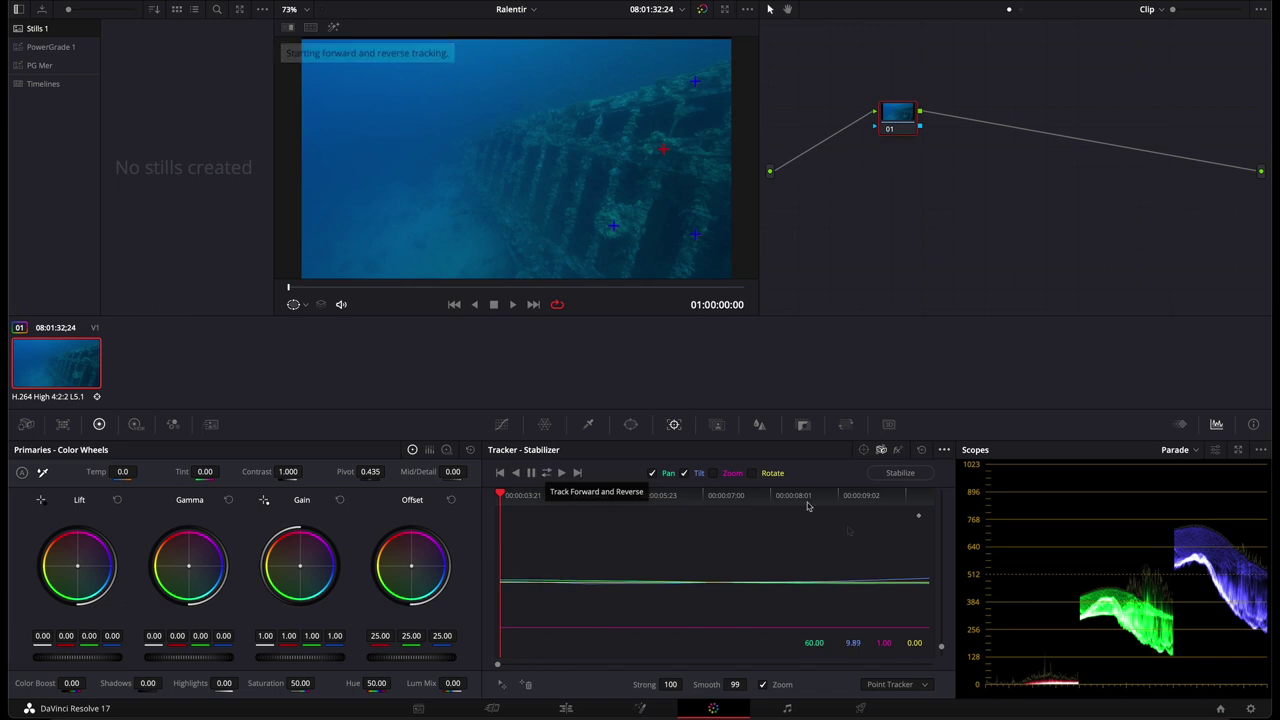
{"action": "left_click", "coordinate": [898, 473]}
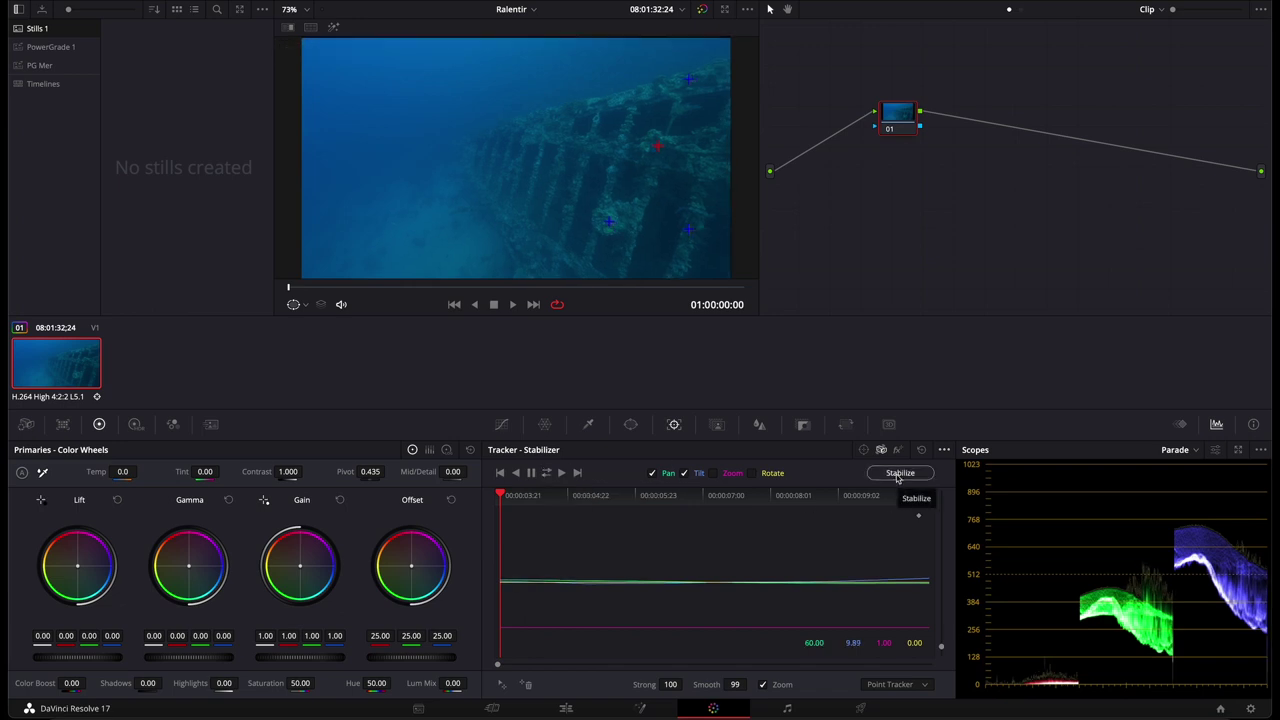
{"action": "key", "text": "space"}
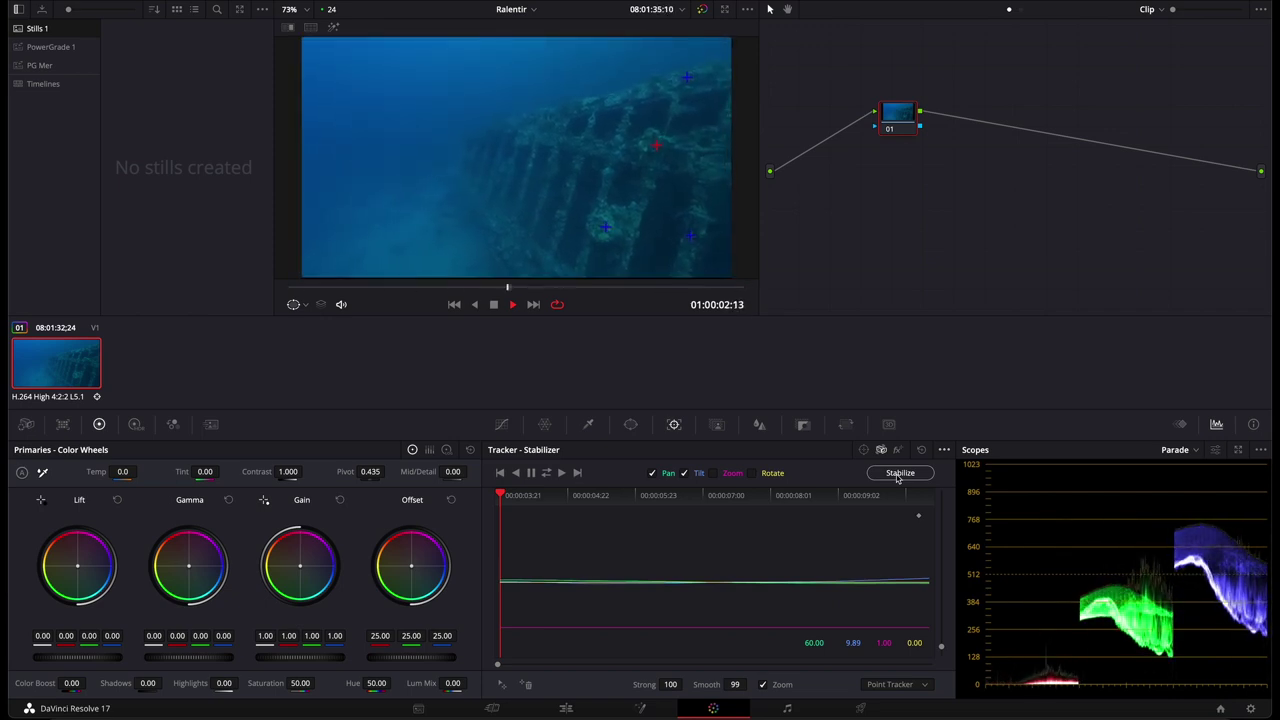
- Open the wreck clip in the Fusion page and spread the MediaIn1 and MediaOut1 nodes apart
{"action": "left_click", "coordinate": [567, 708]}
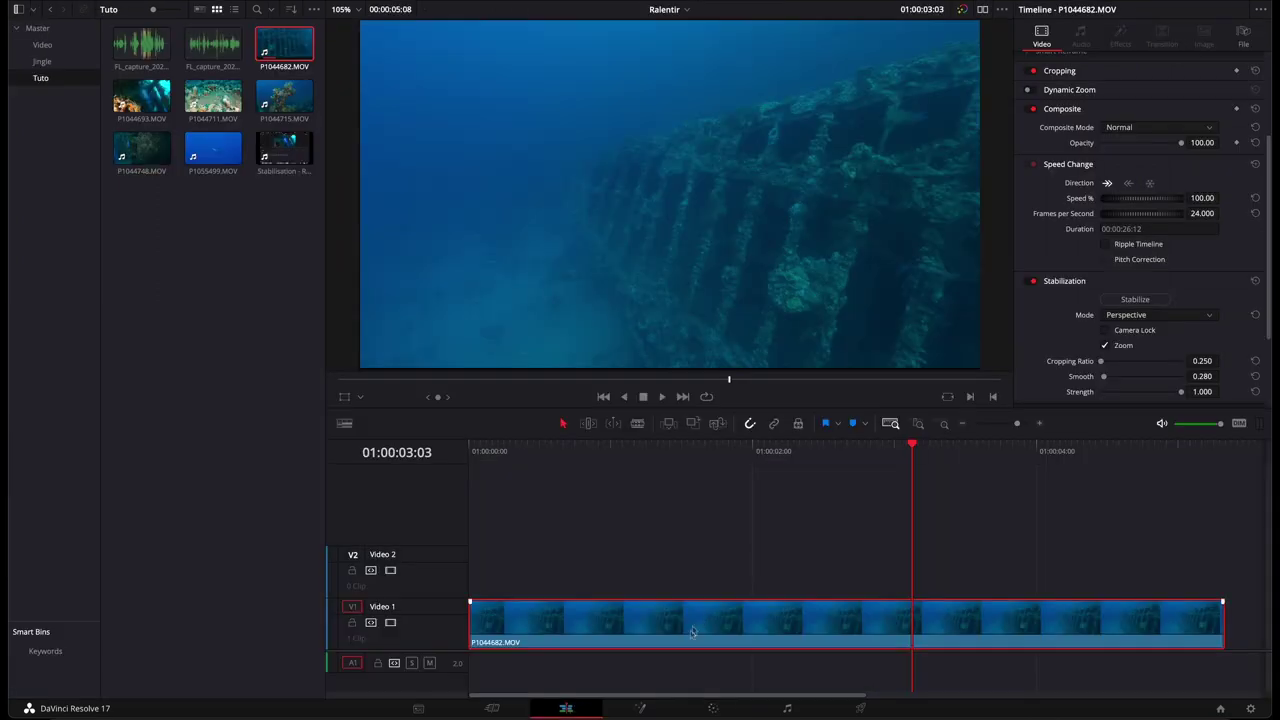
{"action": "left_click", "coordinate": [642, 708]}
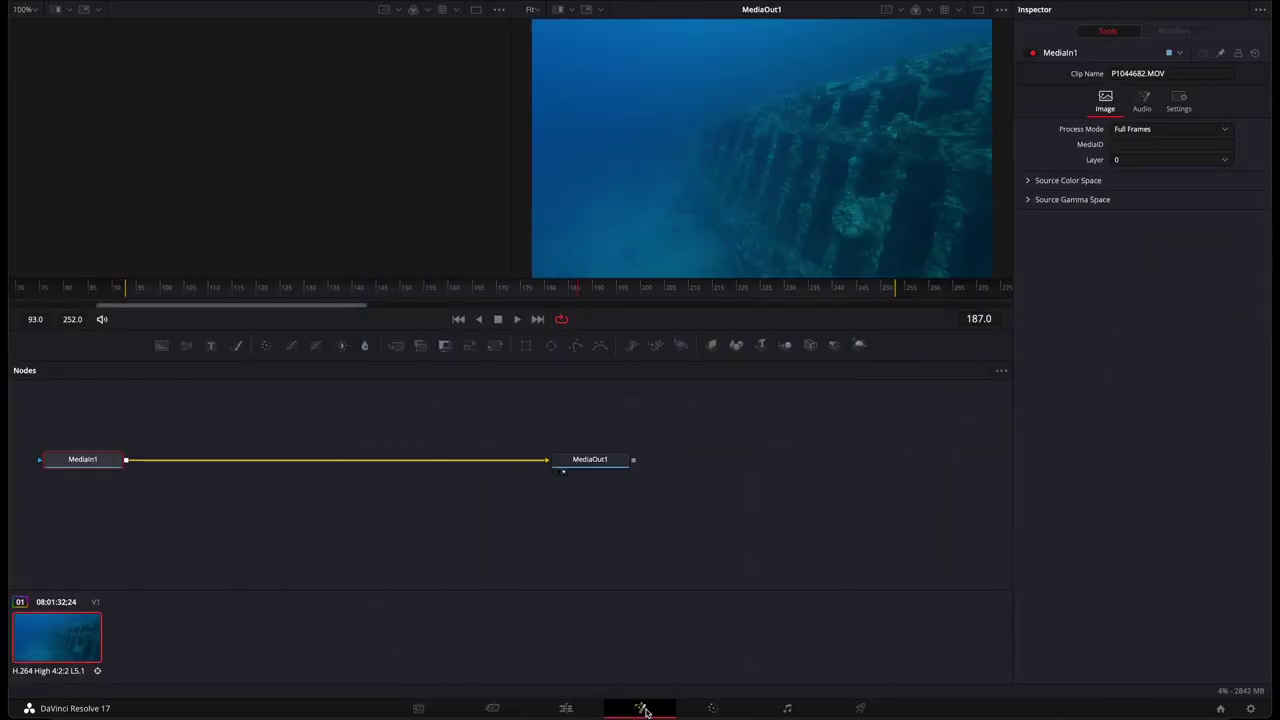
{"action": "left_click_drag", "start_coordinate": [600, 459], "coordinate": [835, 461]}
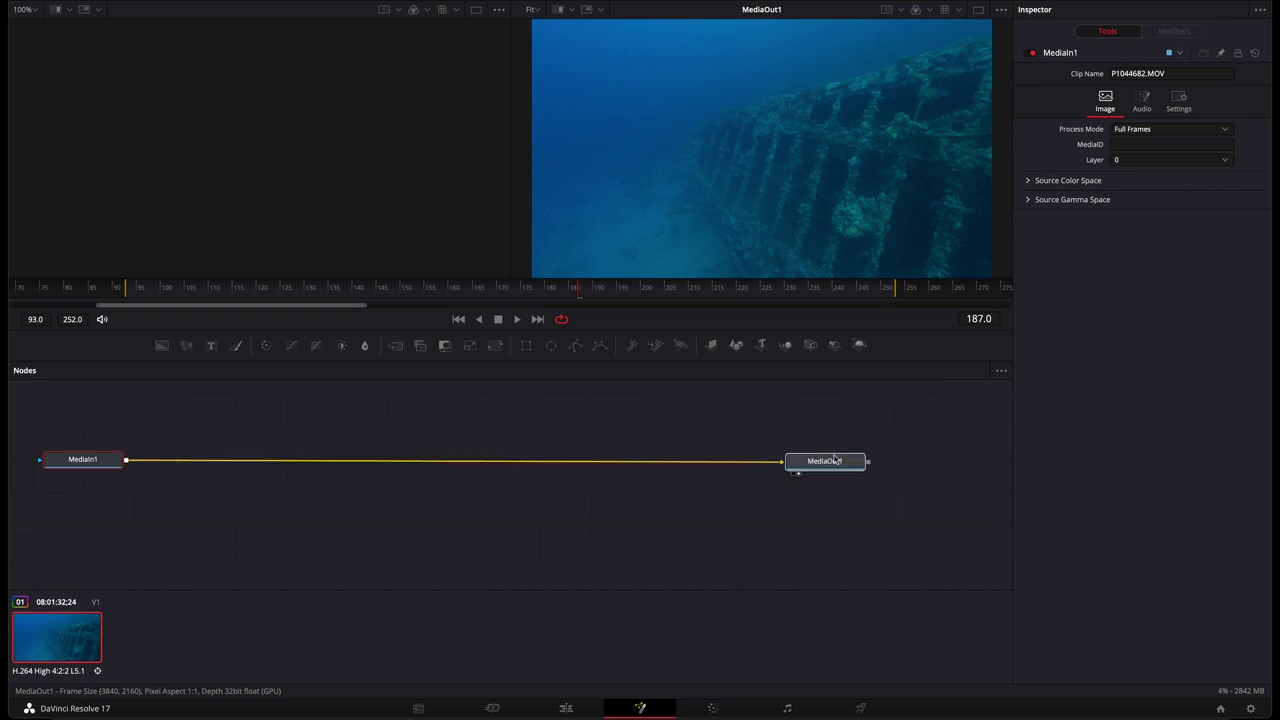
{"action": "left_click_drag", "start_coordinate": [83, 466], "coordinate": [158, 472]}
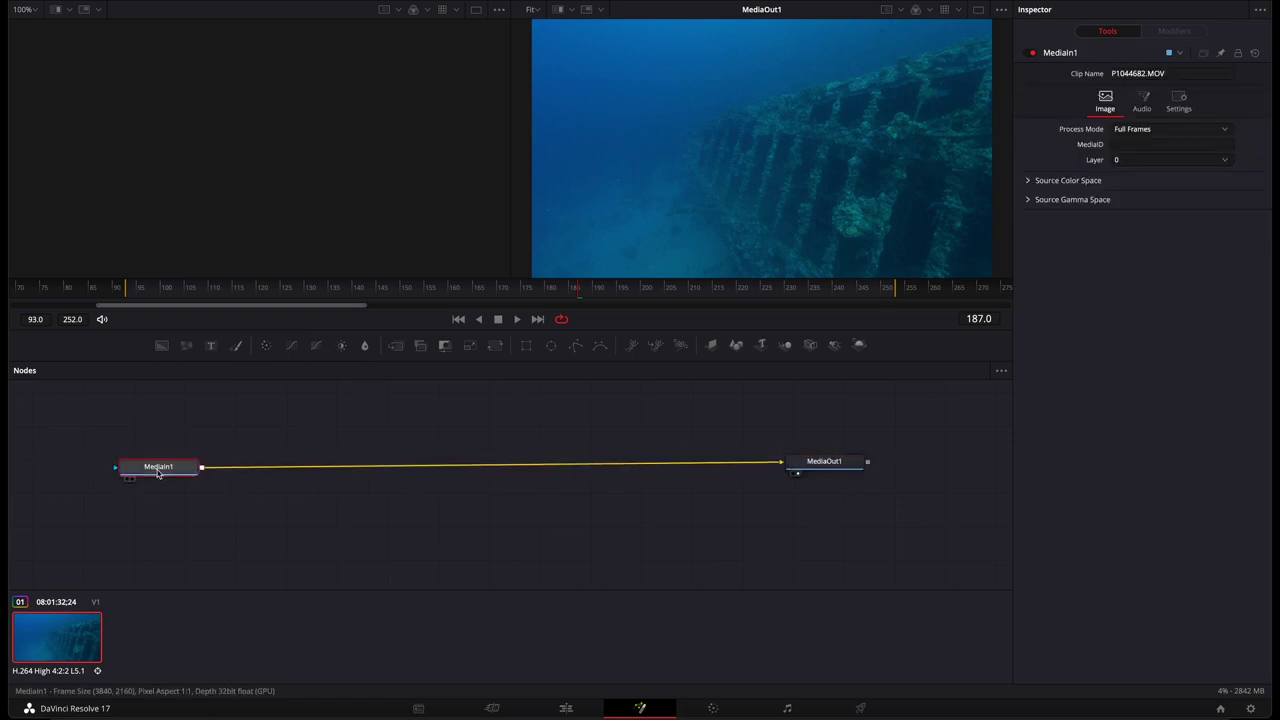
- Add a Planar Tracker node after MediaIn1 and position it midway between MediaIn1 and MediaOut1
{"action": "key", "text": "shift+space"}
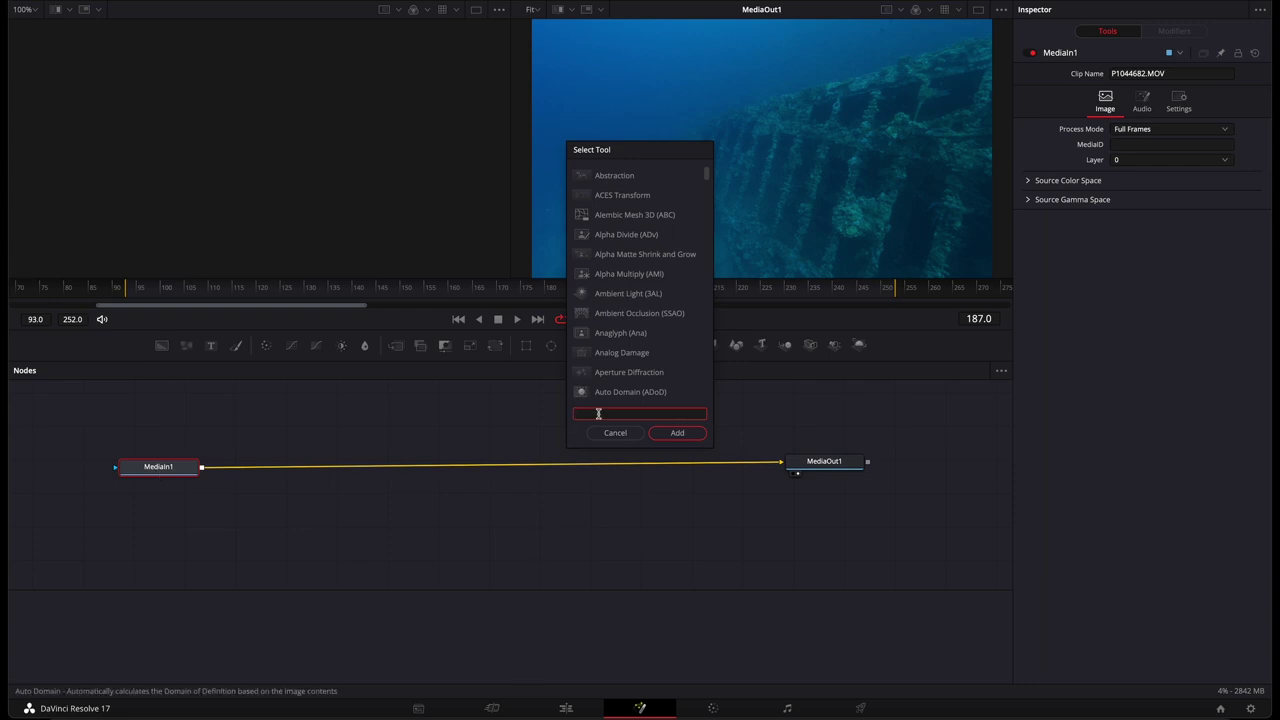
{"action": "type", "text": "plan"}
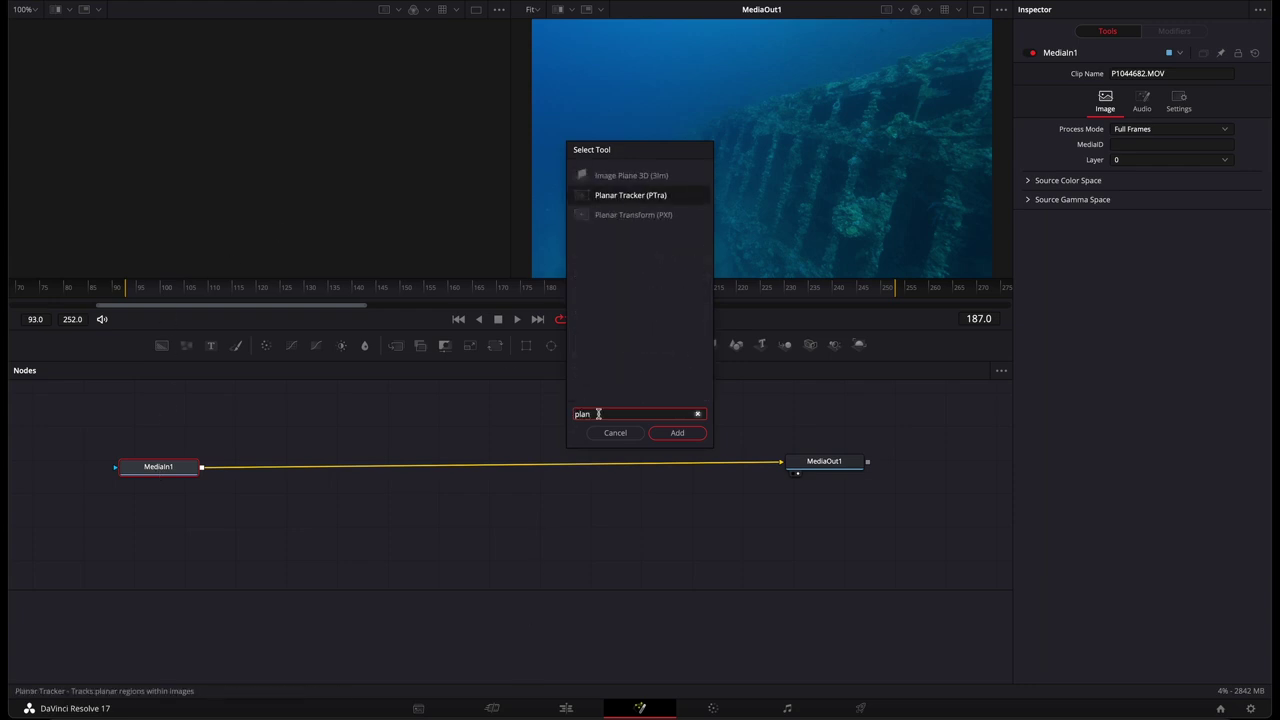
{"action": "key", "text": "Tab"}
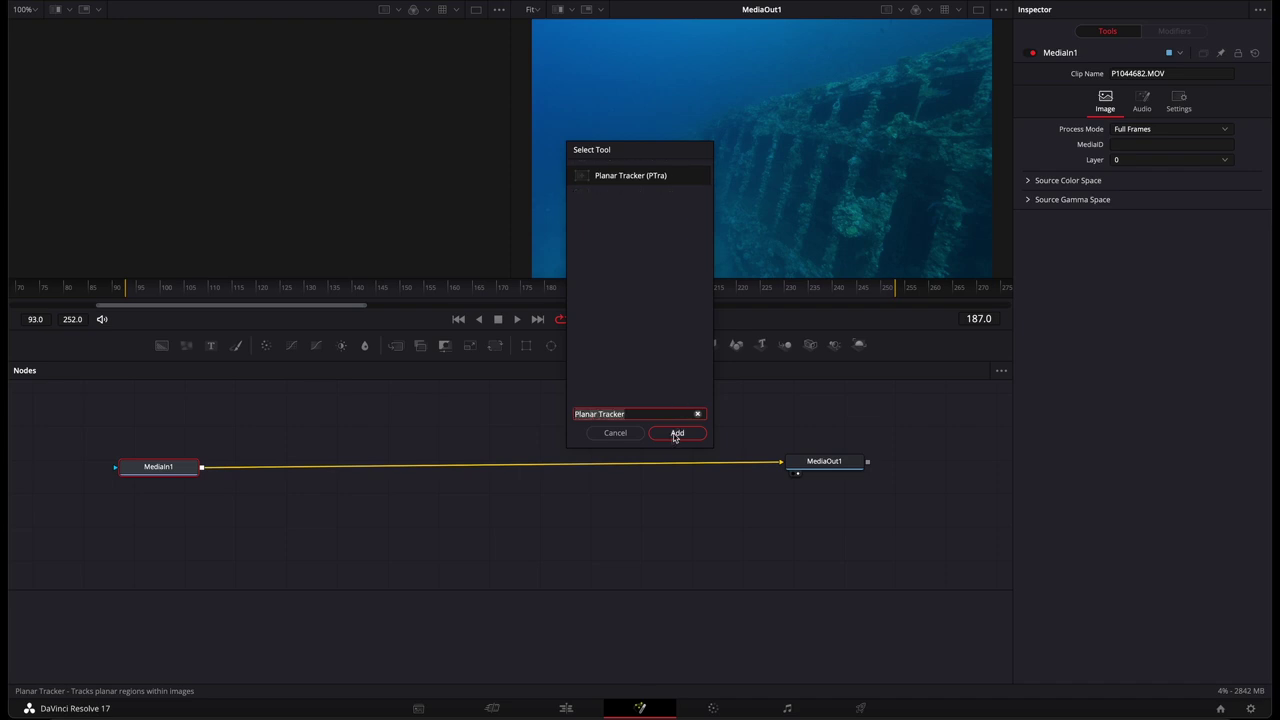
{"action": "left_click", "coordinate": [677, 433]}
{"action": "left_click_drag", "start_coordinate": [250, 467], "coordinate": [492, 463]}
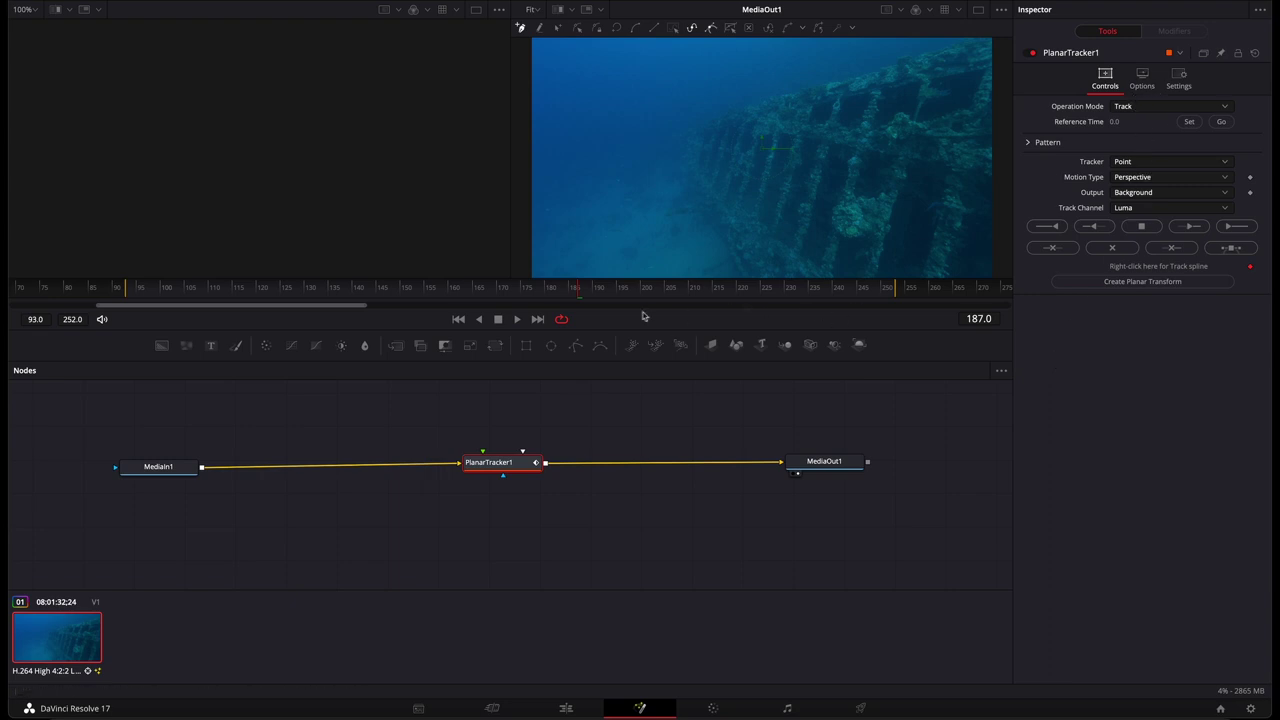
- Set the planar tracker's reference time to frame 187, its tracker to Hybrid Point/Area, and its motion type to Translation
{"action": "left_click_drag", "start_coordinate": [520, 297], "coordinate": [580, 300]}
{"action": "left_click", "coordinate": [1141, 164]}
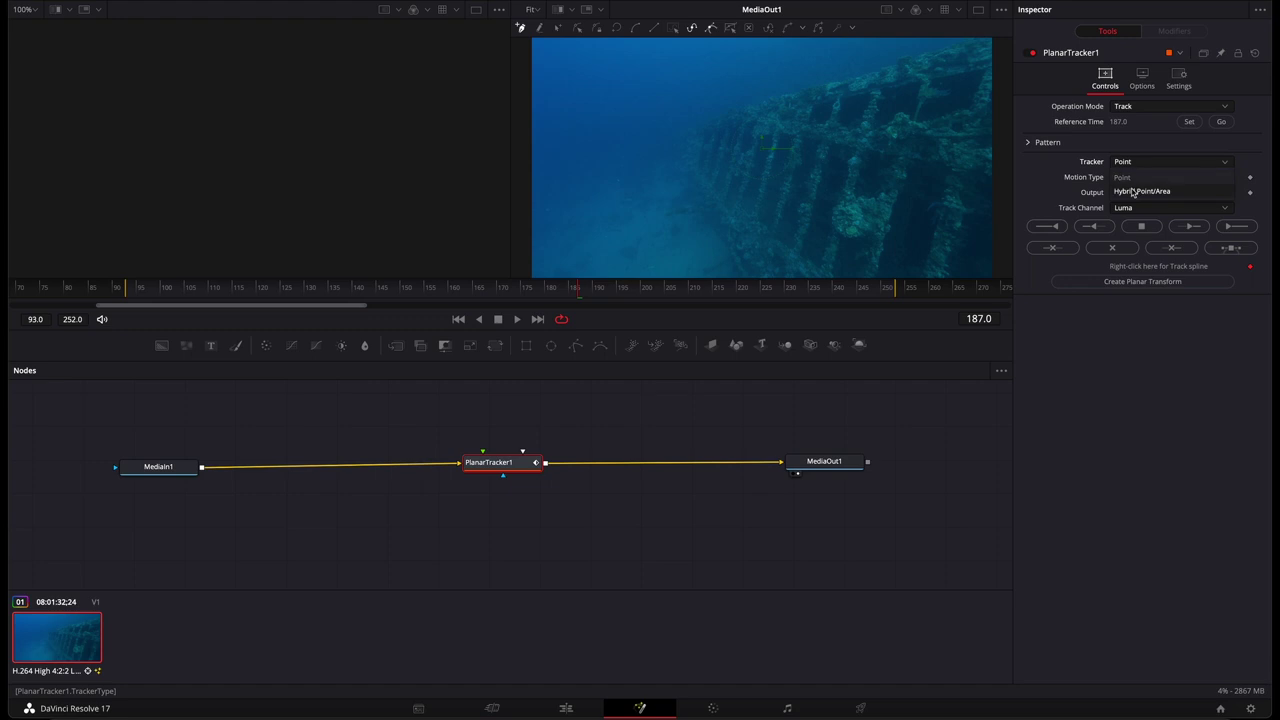
{"action": "left_click", "coordinate": [1133, 192]}
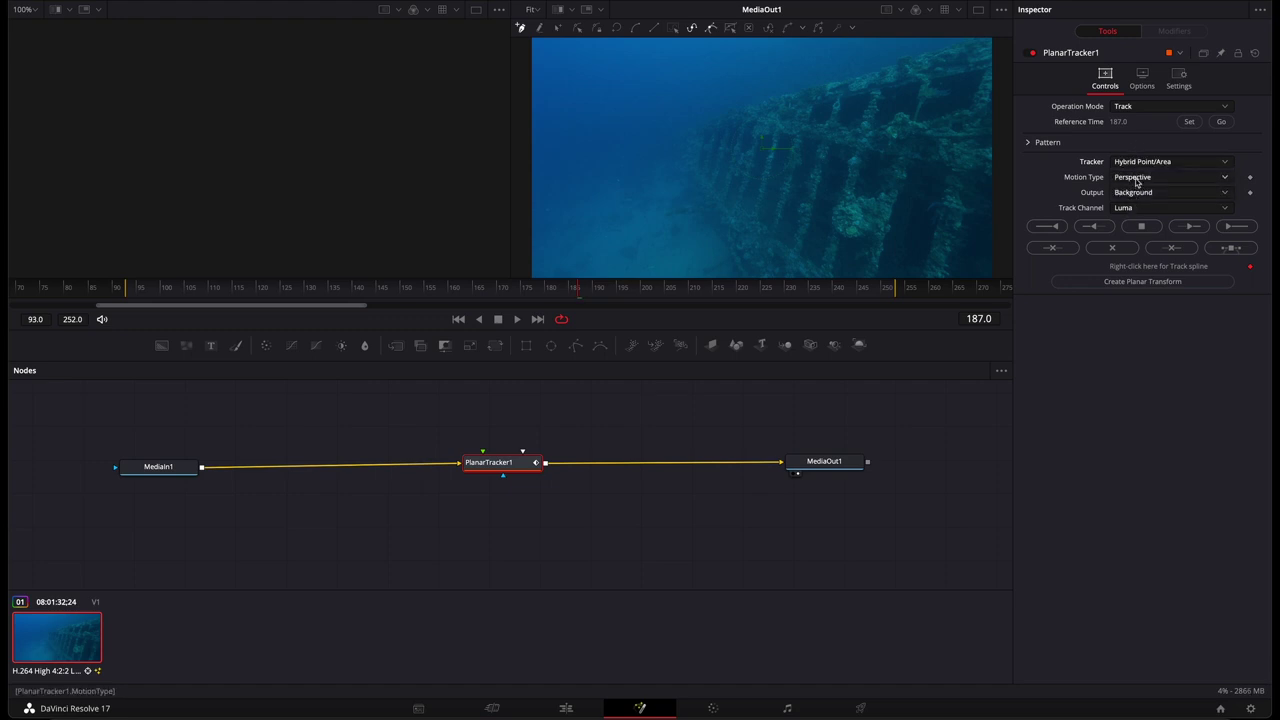
{"action": "left_click", "coordinate": [1138, 178]}
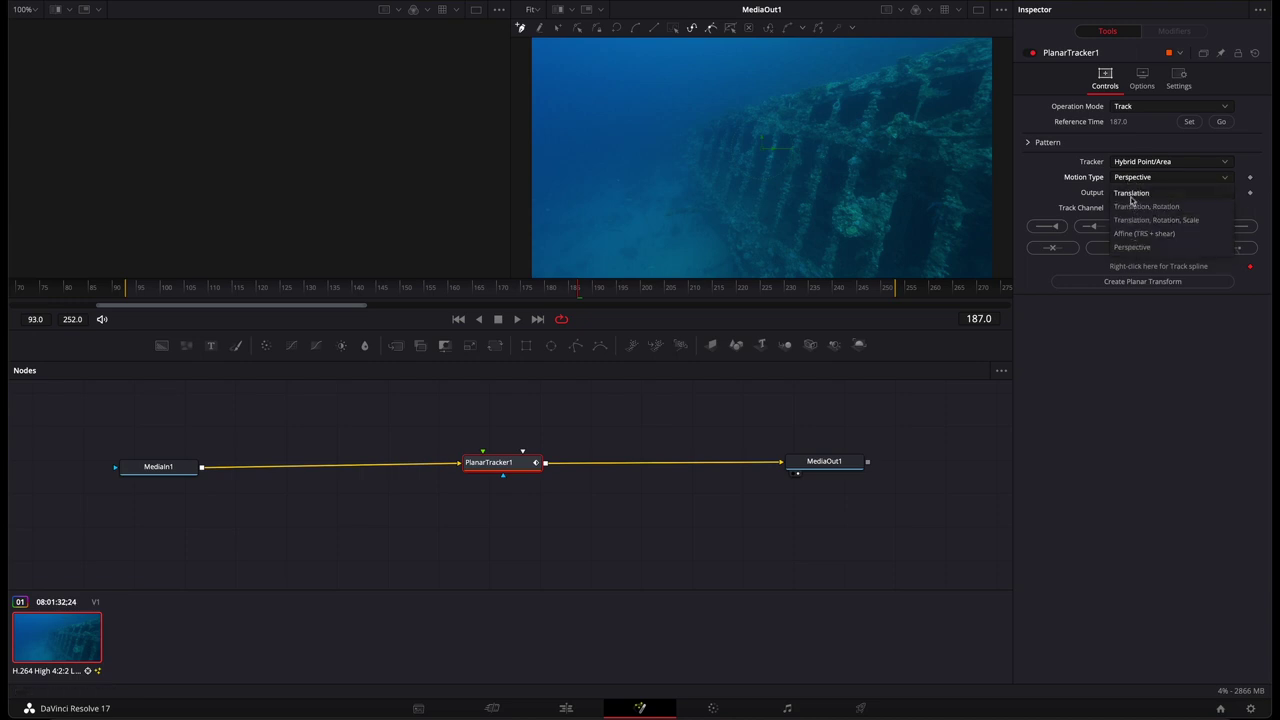
{"action": "left_click", "coordinate": [1132, 193]}
- Draw a closed four-point pattern shape around the wreck's upper structure and round coral growth
{"action": "left_click", "coordinate": [809, 93]}
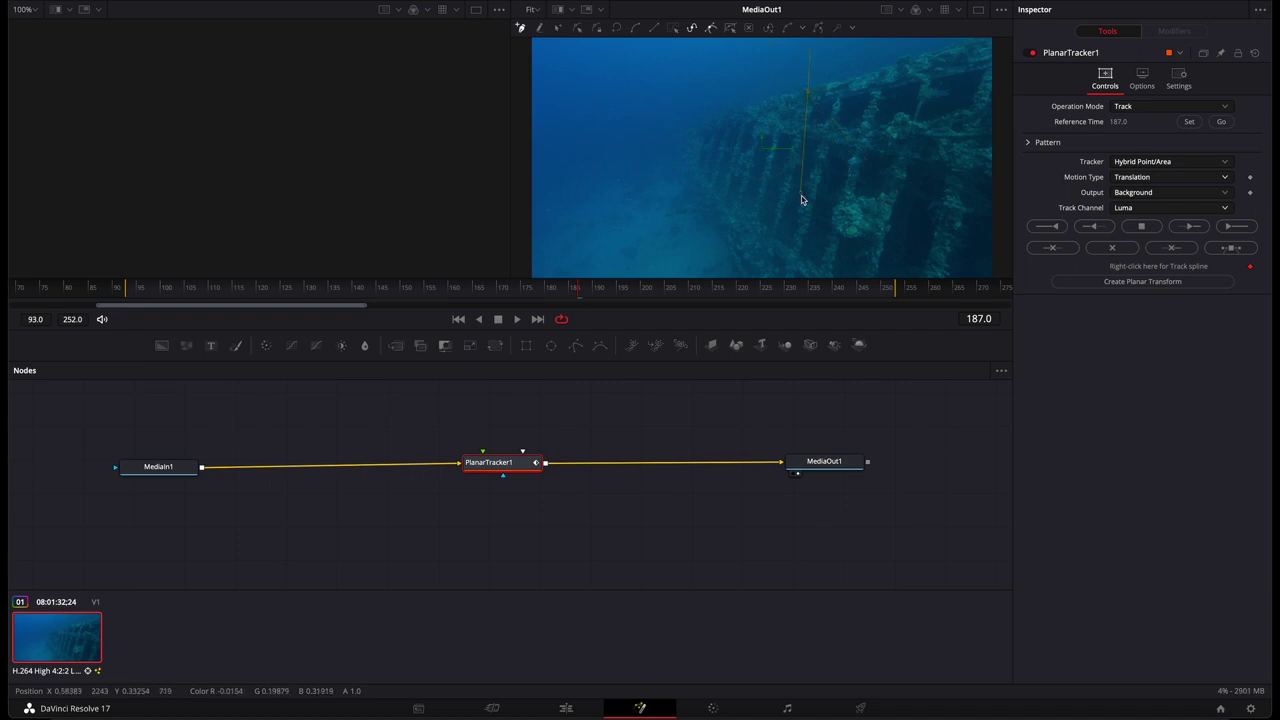
{"action": "left_click", "coordinate": [845, 224]}
{"action": "left_click", "coordinate": [920, 135]}
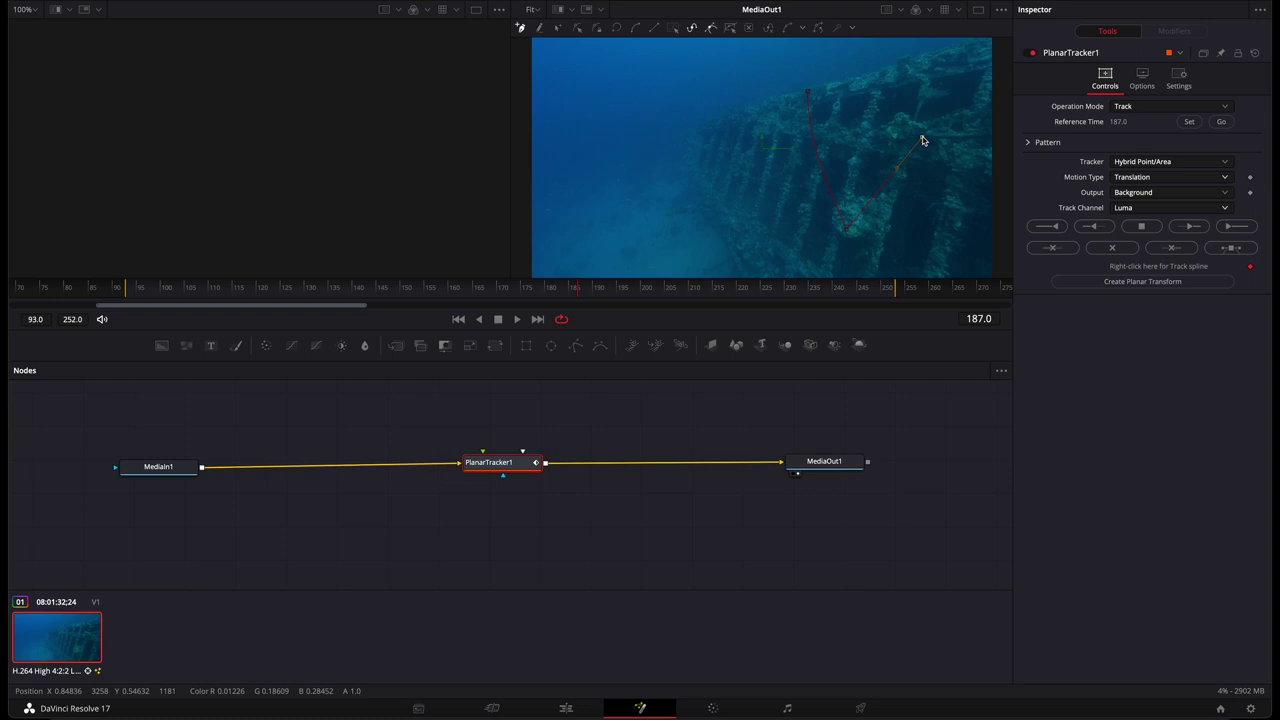
{"action": "left_click", "coordinate": [866, 75]}
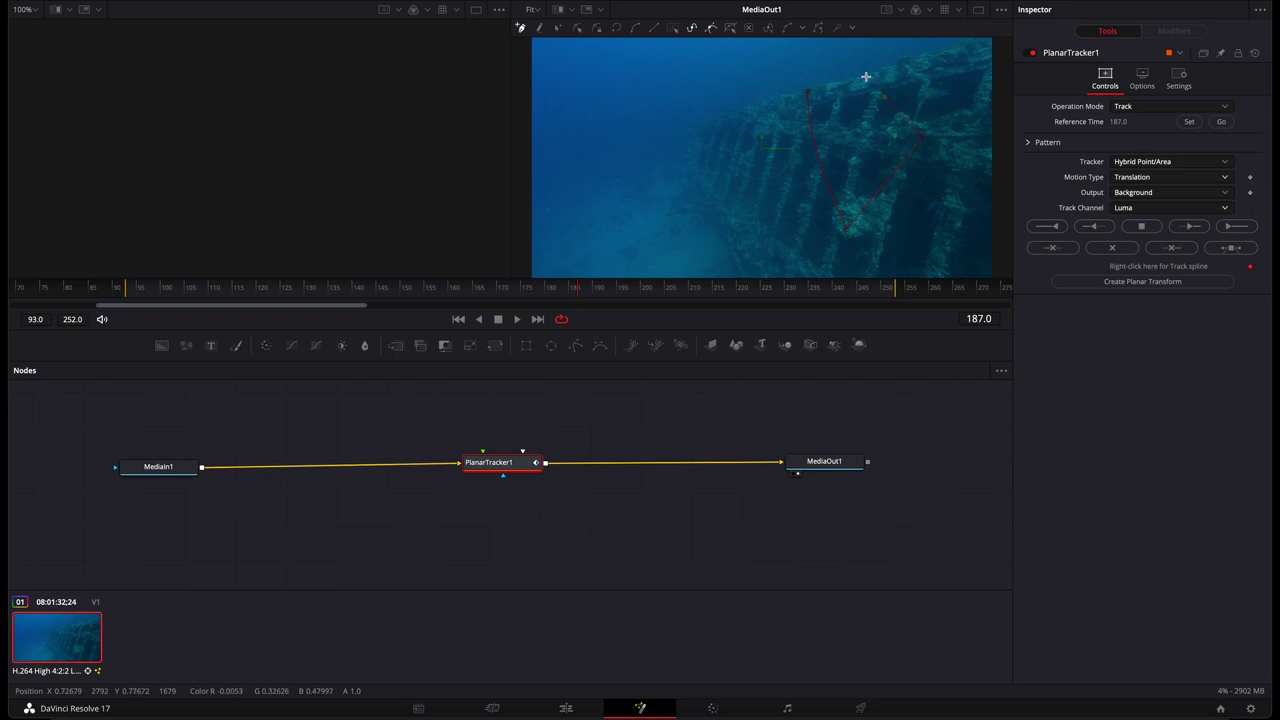
{"action": "left_click", "coordinate": [811, 95]}
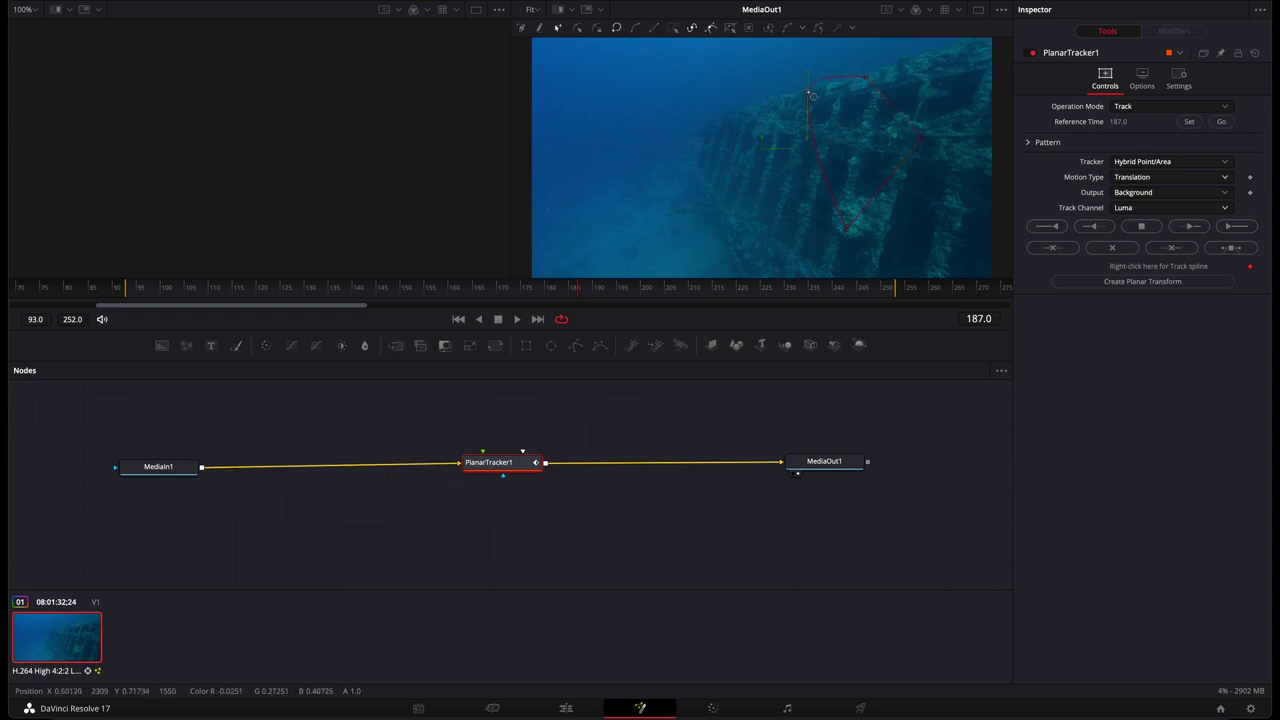
- Track the pattern from reference frame 187 to the clip's end, and from the reference frame back to its start
{"action": "left_click", "coordinate": [1236, 227]}
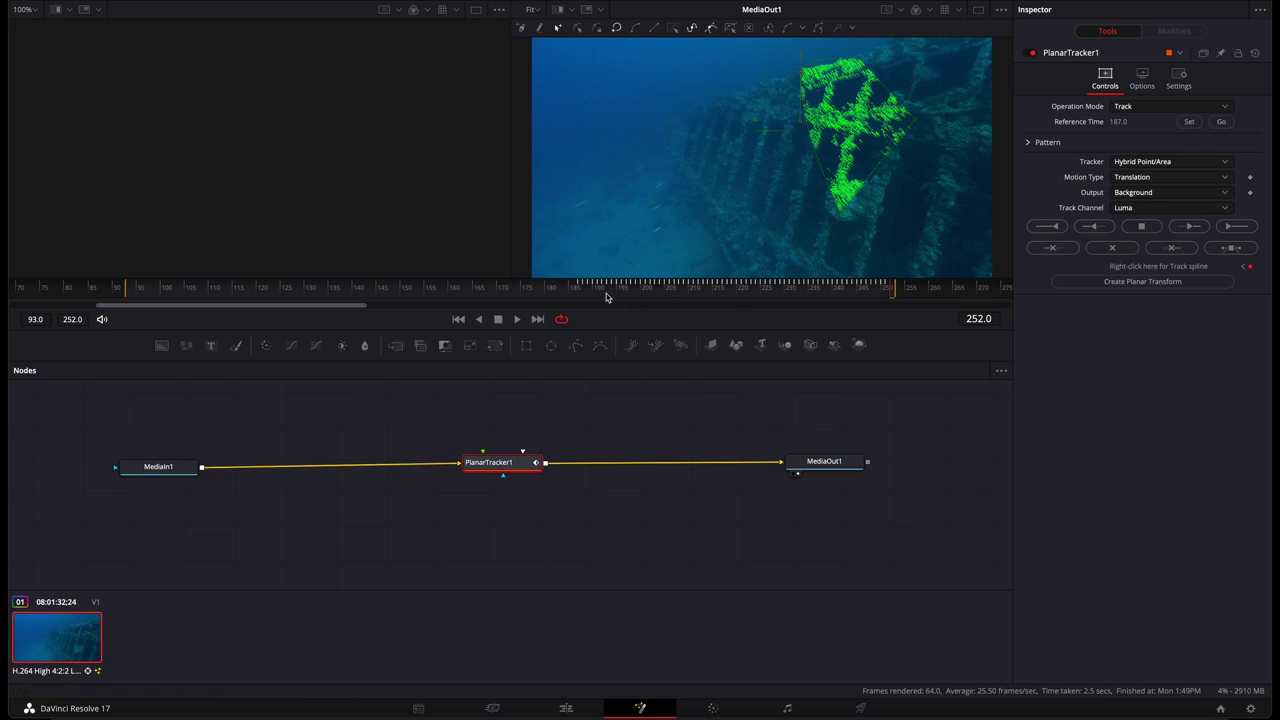
{"action": "left_click", "coordinate": [1221, 122]}
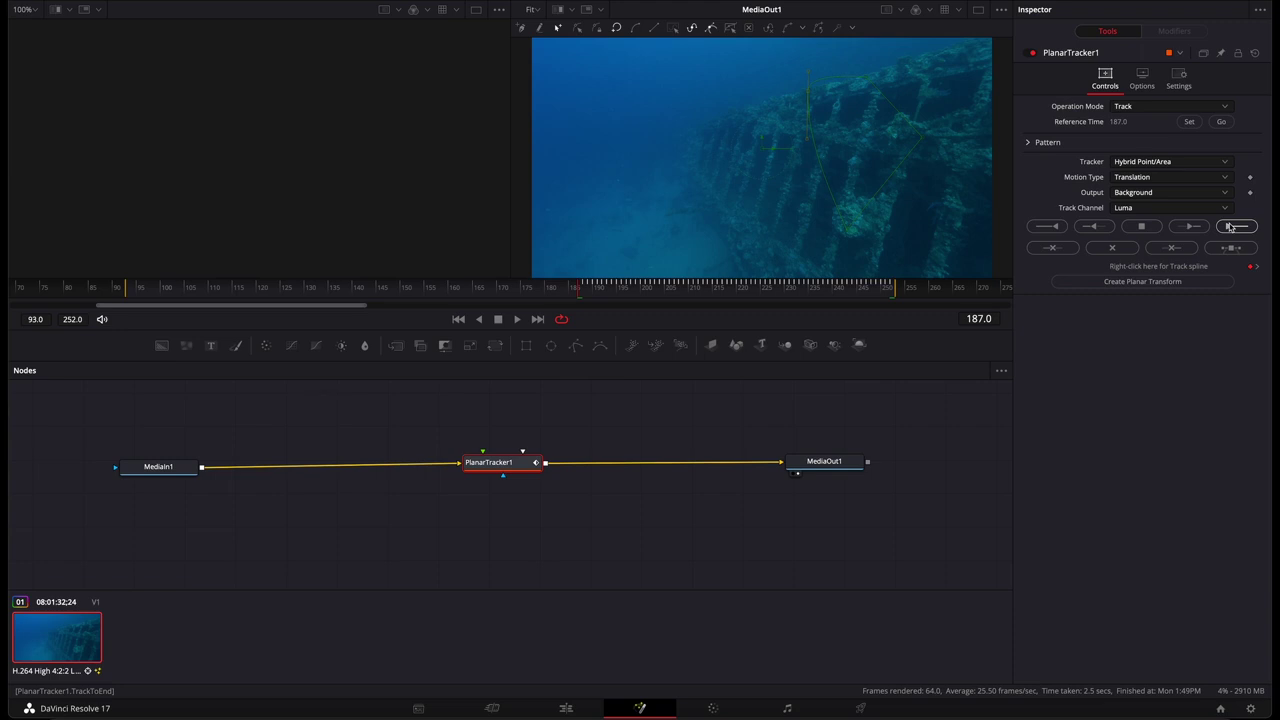
{"action": "left_click", "coordinate": [1049, 226]}
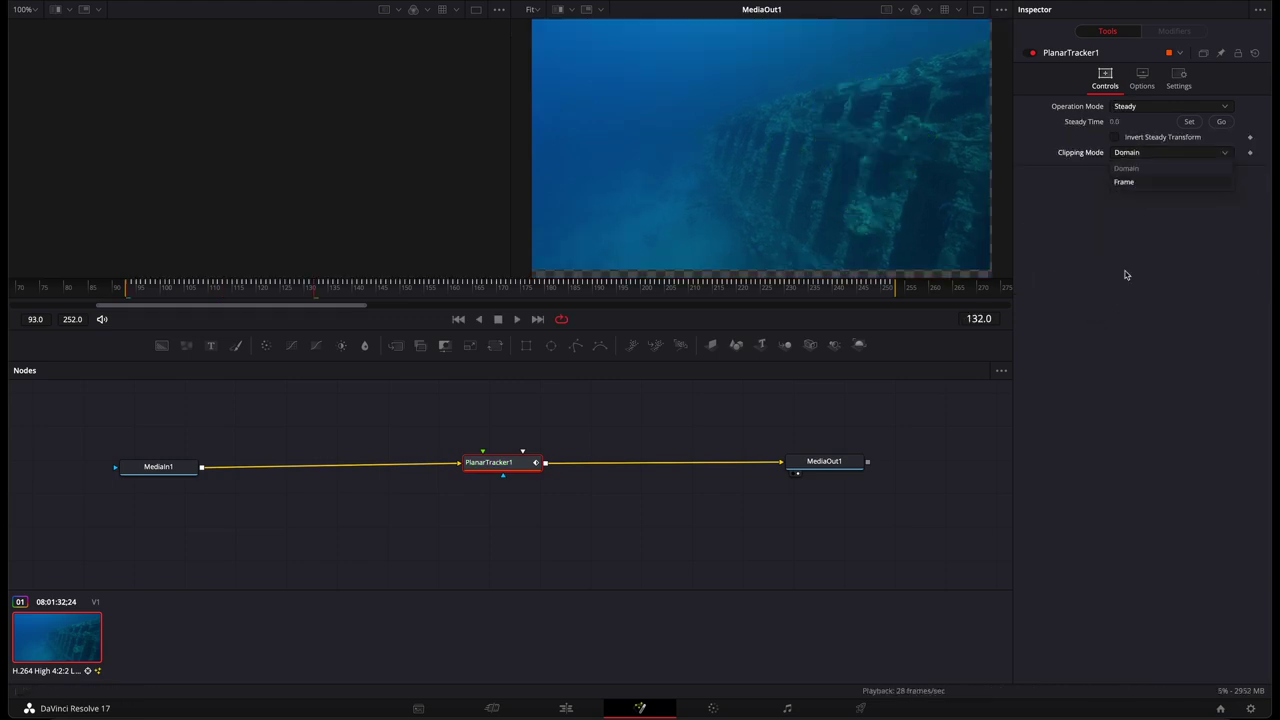
- Change the planar tracker's operation mode from Steady to Stabilize and compute the stabilization
{"action": "left_click", "coordinate": [1135, 106]}
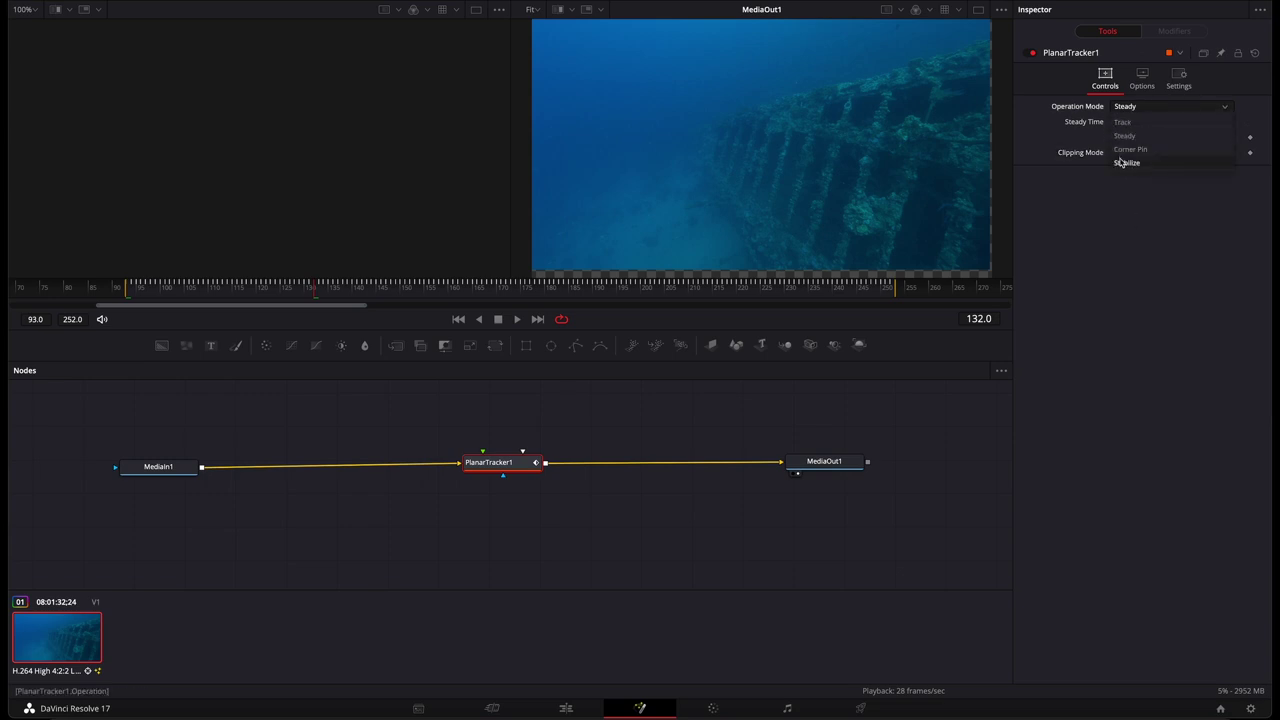
{"action": "left_click", "coordinate": [1120, 162]}
{"action": "left_click", "coordinate": [1133, 229]}
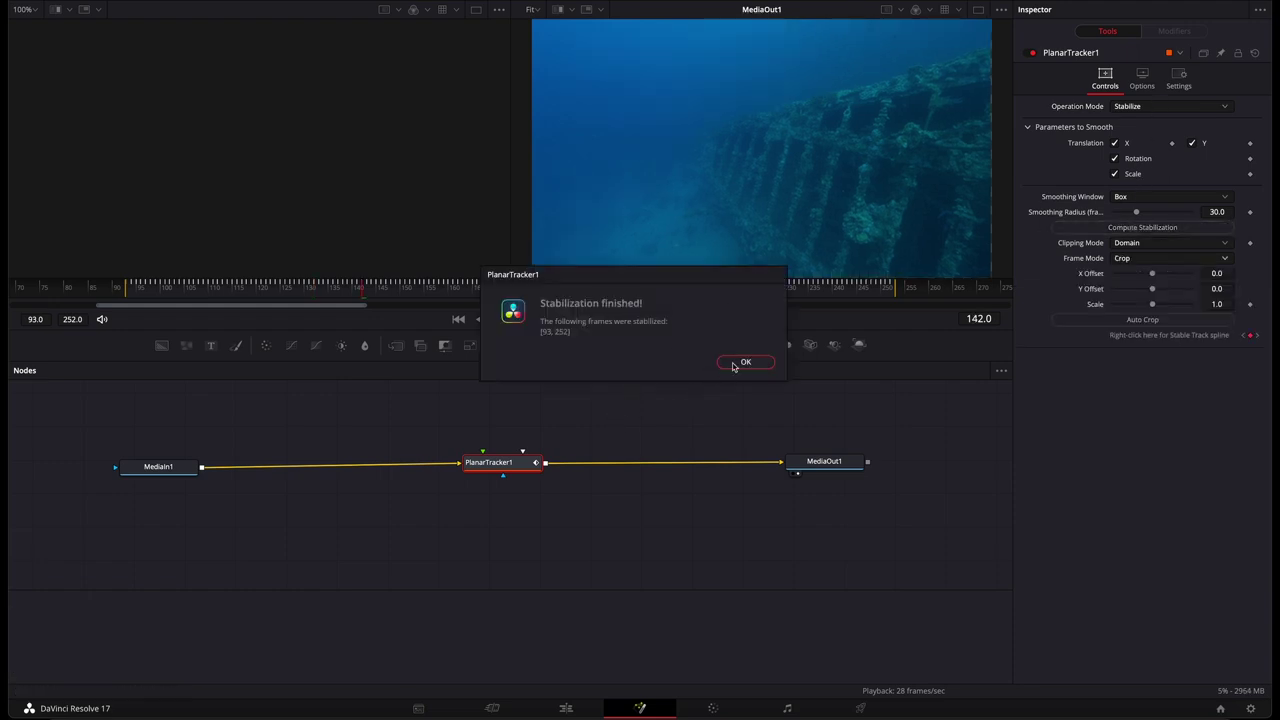
- Auto-crop the planar tracker's stabilized frame and play the wreck clip twice from frame 93 to review it
{"action": "left_click", "coordinate": [737, 364]}
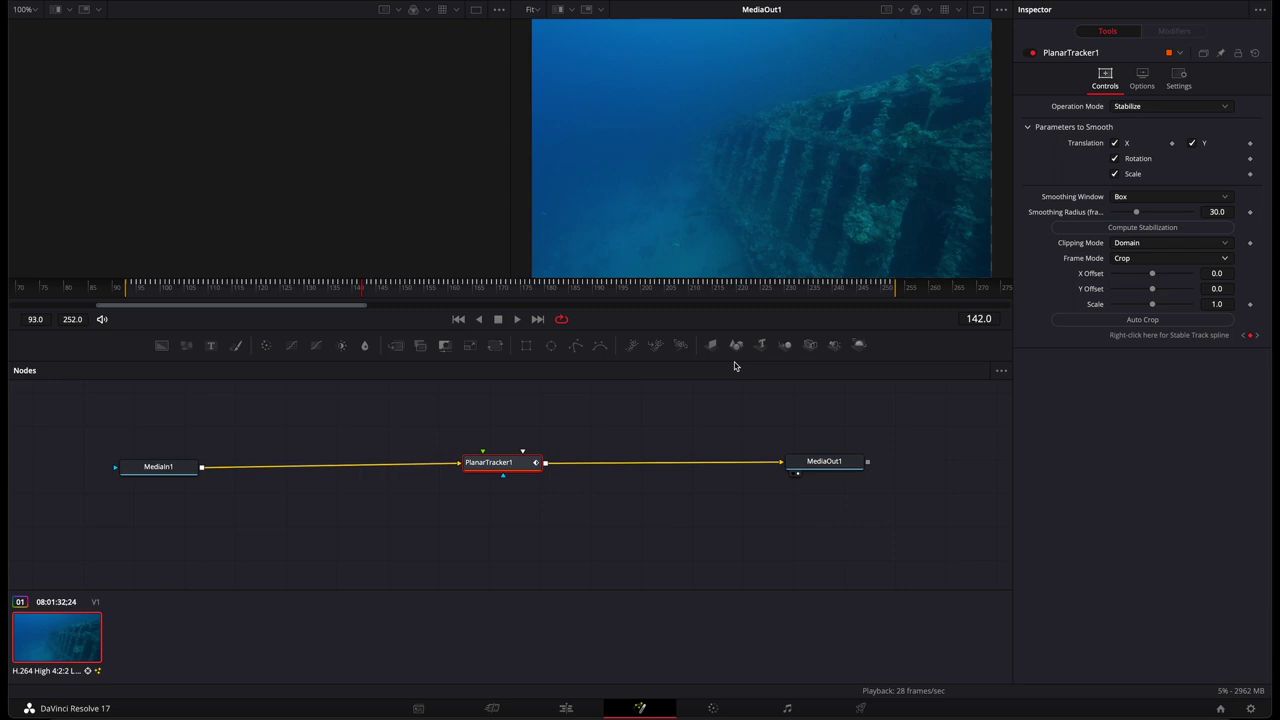
{"action": "left_click", "coordinate": [1139, 320]}
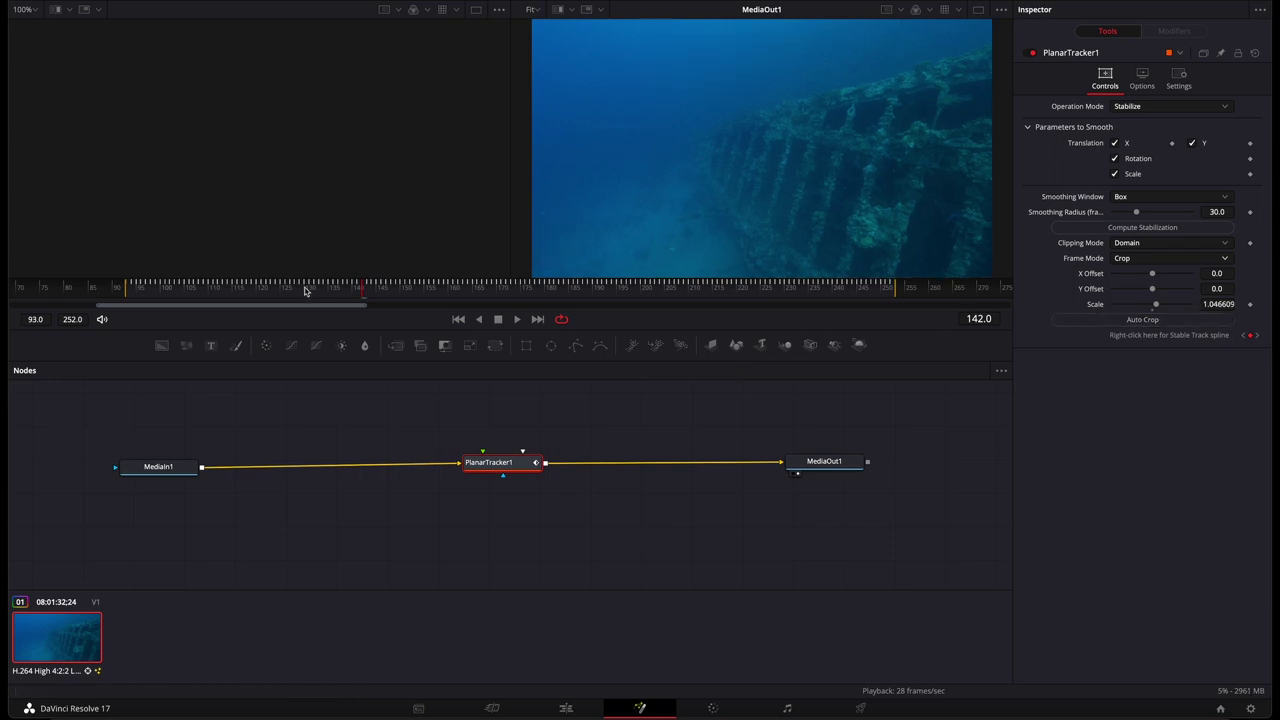
{"action": "left_click", "coordinate": [127, 287]}
{"action": "key", "text": "space"}
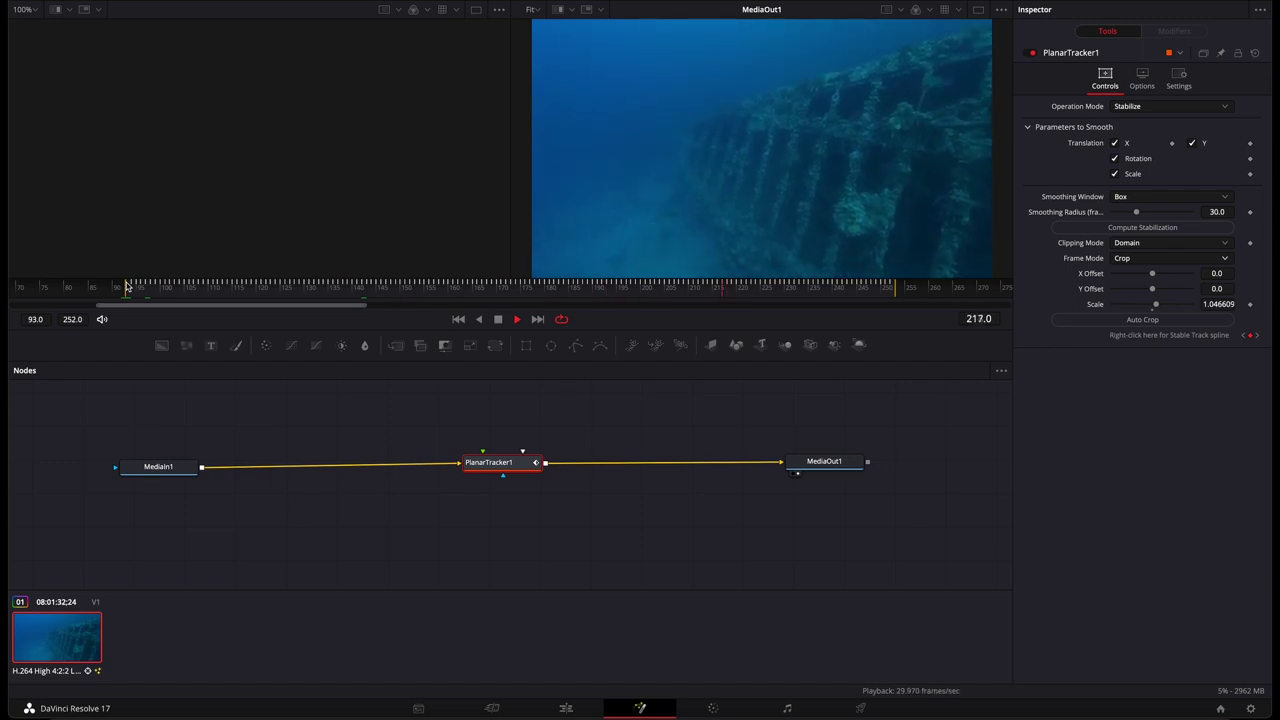
{"action": "left_click", "coordinate": [127, 287]}
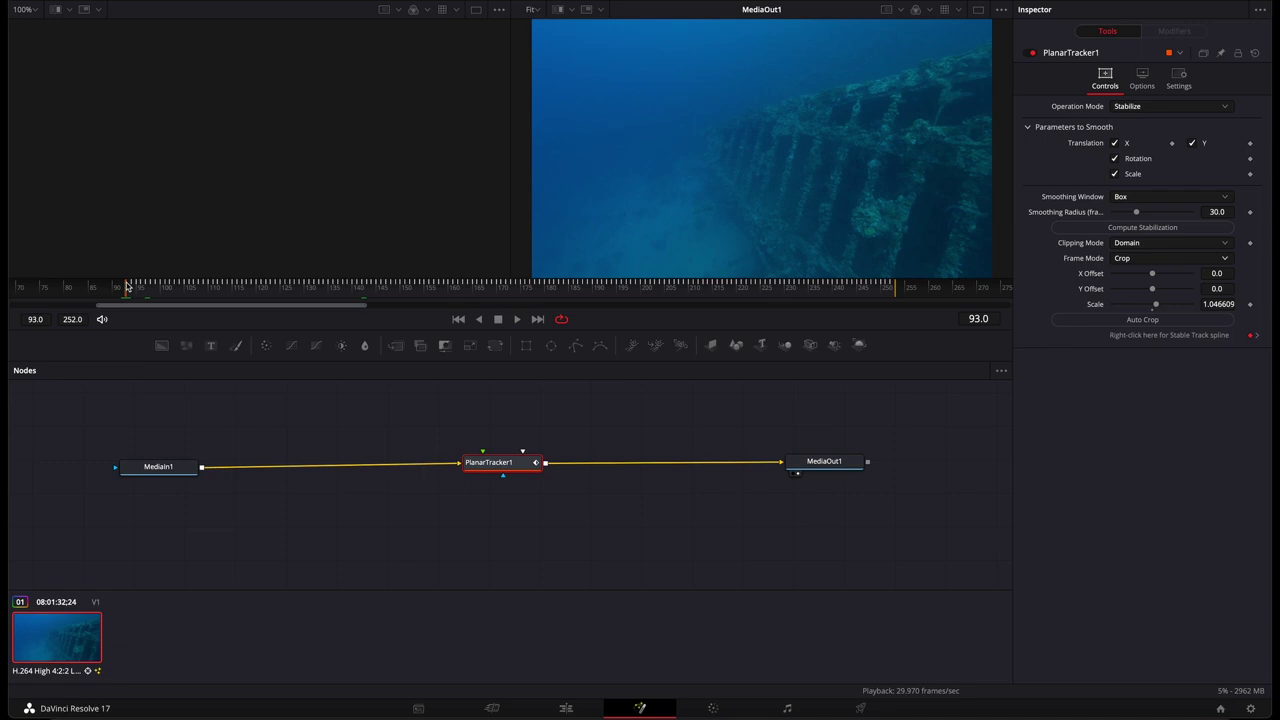
{"action": "key", "text": "space"}
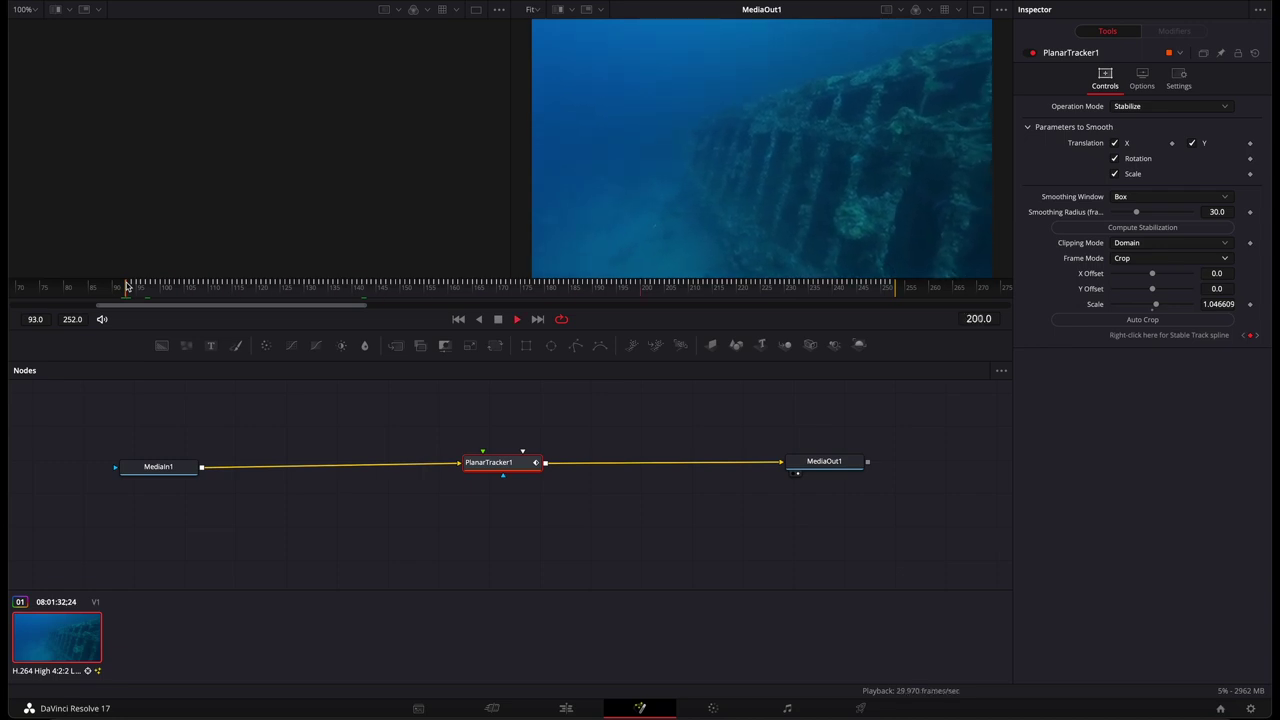
{"action": "key", "text": "space"}
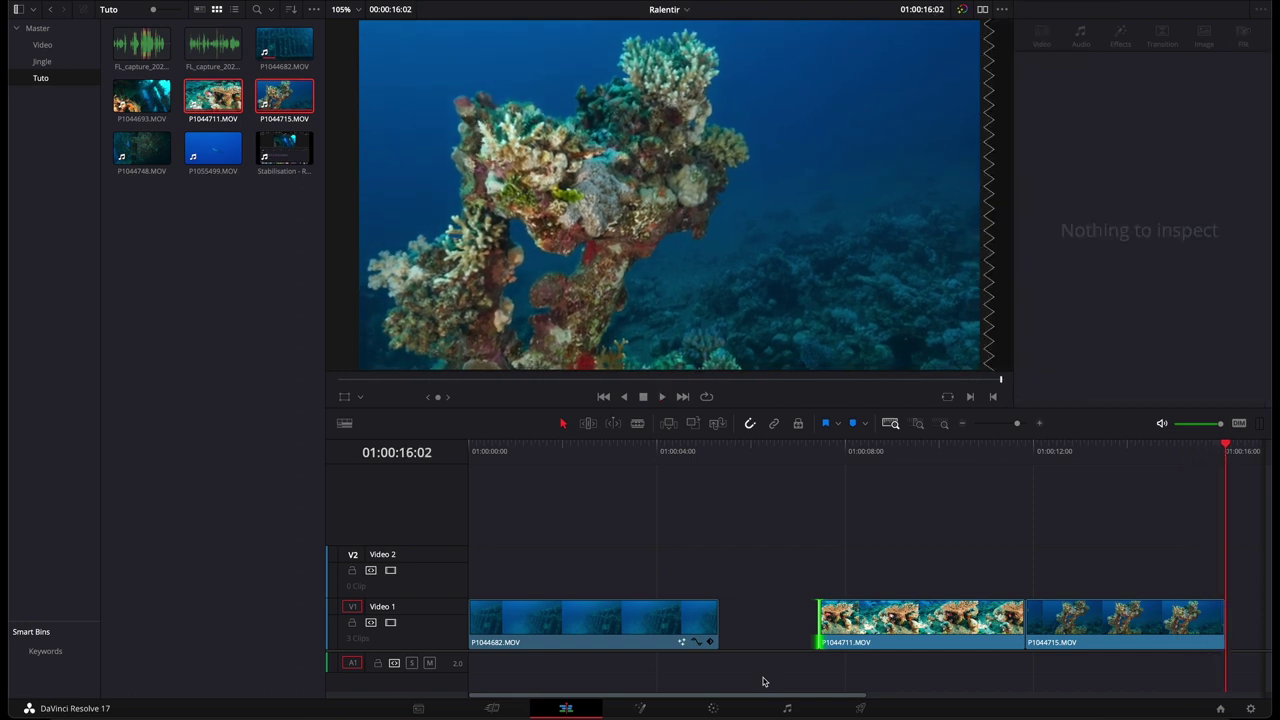
- Move the playhead to the start of the P1044711.MOV clip and set that clip's speed to 70%
{"action": "left_click", "coordinate": [818, 450]}
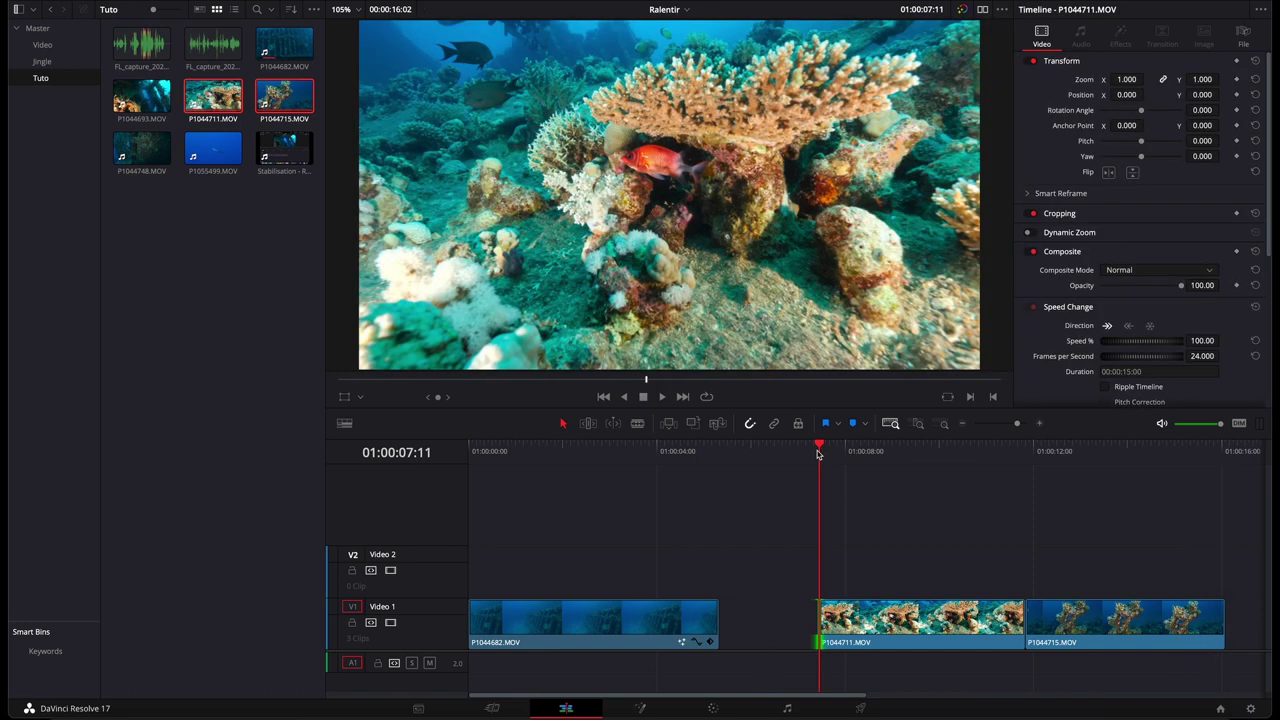
{"action": "left_click", "coordinate": [929, 643]}
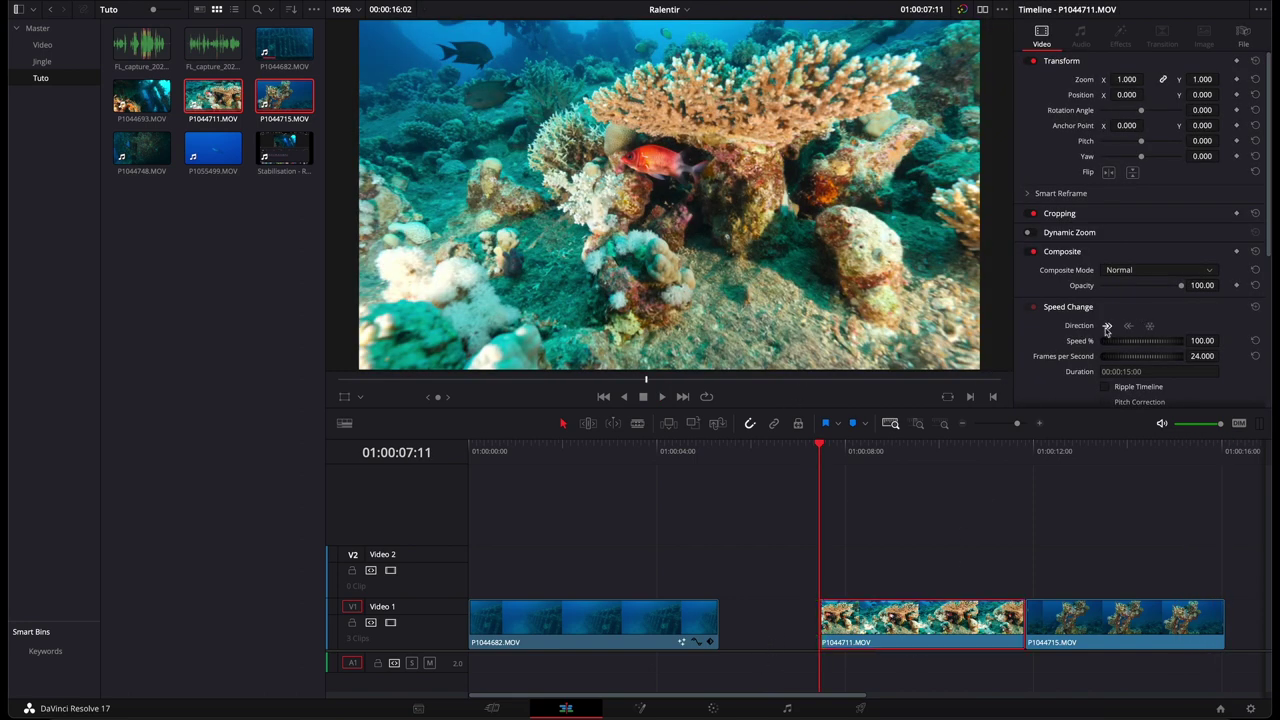
{"action": "left_click", "coordinate": [1199, 340]}
{"action": "type", "text": "50"}
{"action": "key", "text": "Return"}
- Stabilize the P1044711.MOV clip in Perspective mode, and stabilize it again with Smooth raised to 0.490
{"action": "scroll", "coordinate": [1160, 335], "scroll_direction": "down", "scroll_amount": 3}
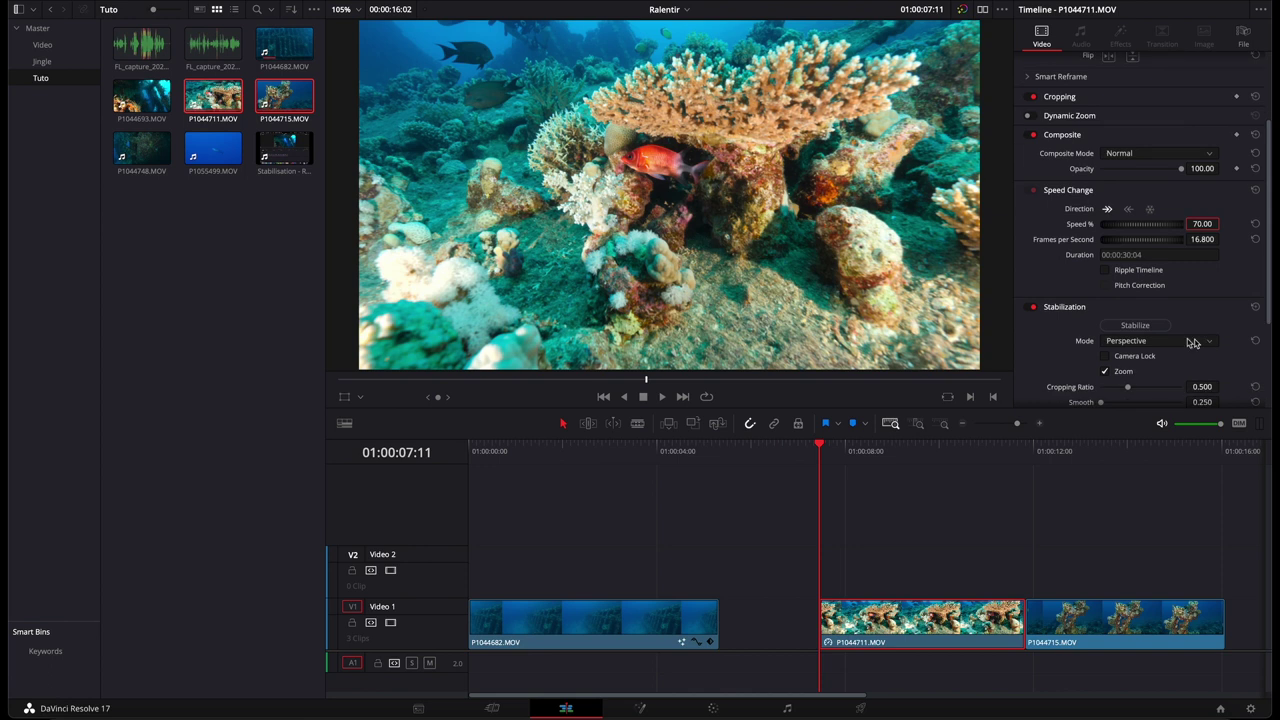
{"action": "left_click", "coordinate": [1122, 328]}
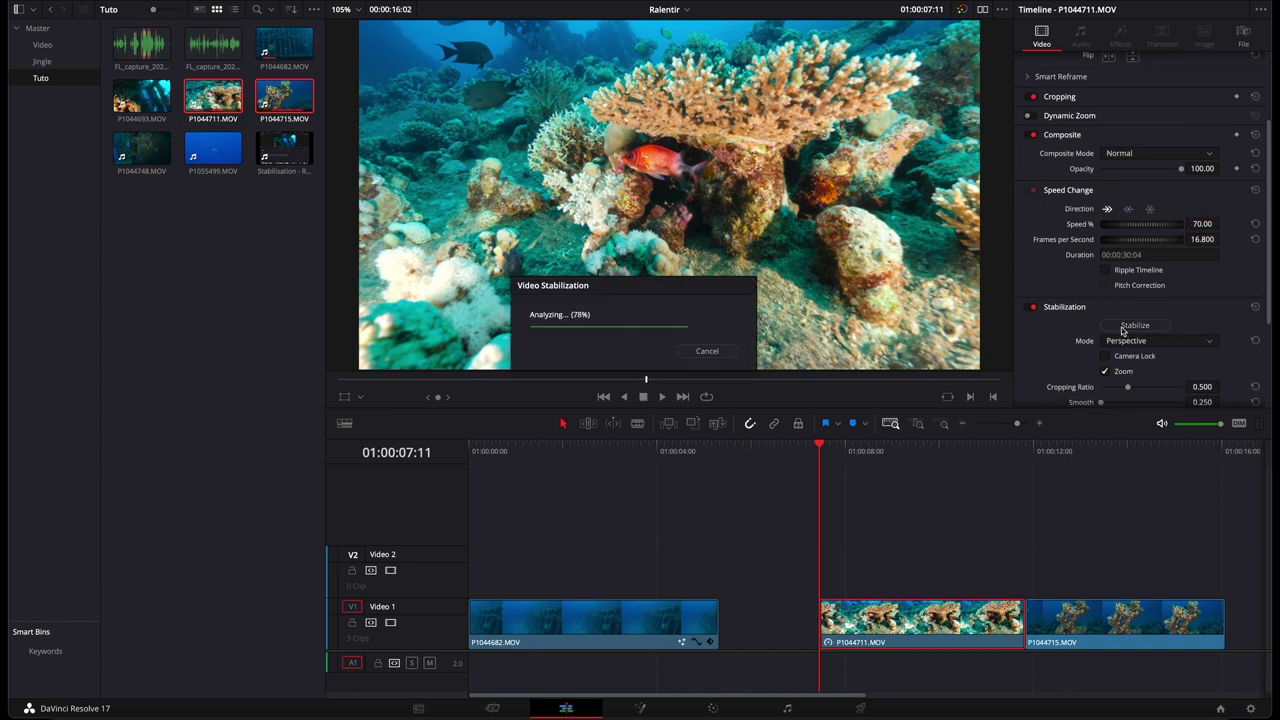
{"action": "scroll", "coordinate": [1122, 330], "scroll_direction": "down", "scroll_amount": 2}
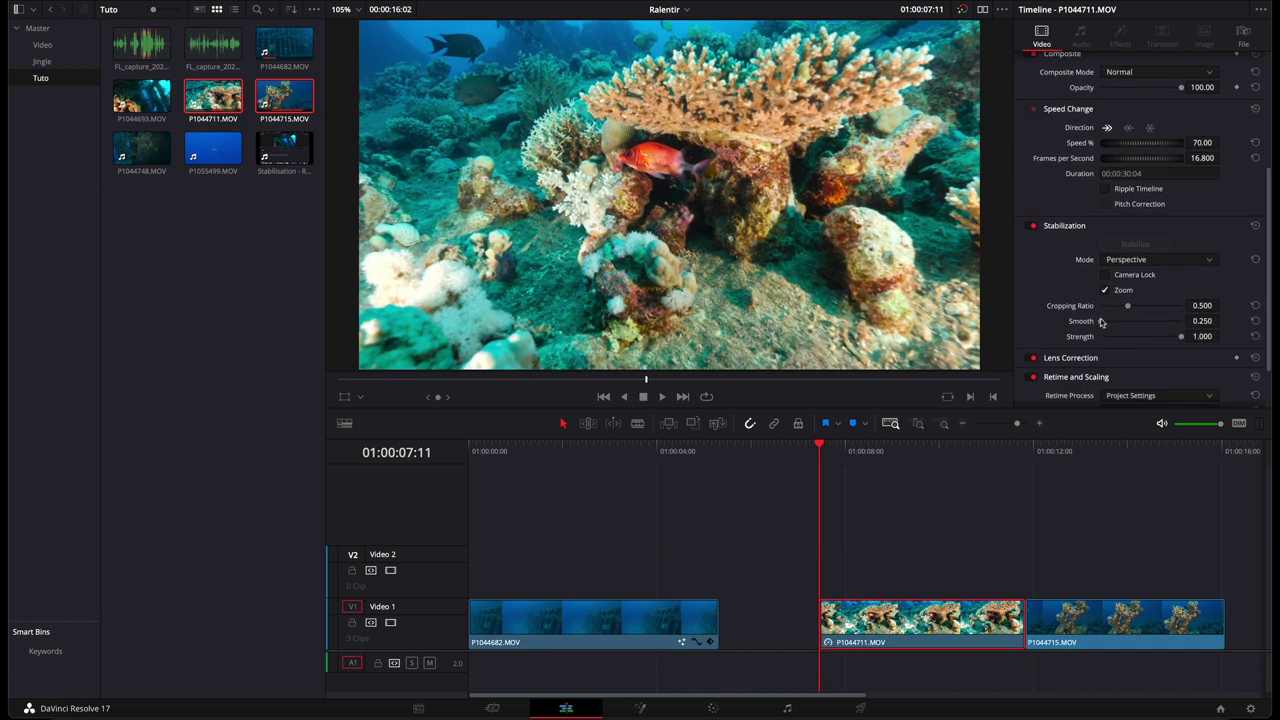
{"action": "left_click_drag", "start_coordinate": [1101, 321], "coordinate": [1107, 321]}
{"action": "left_click", "coordinate": [1122, 244]}
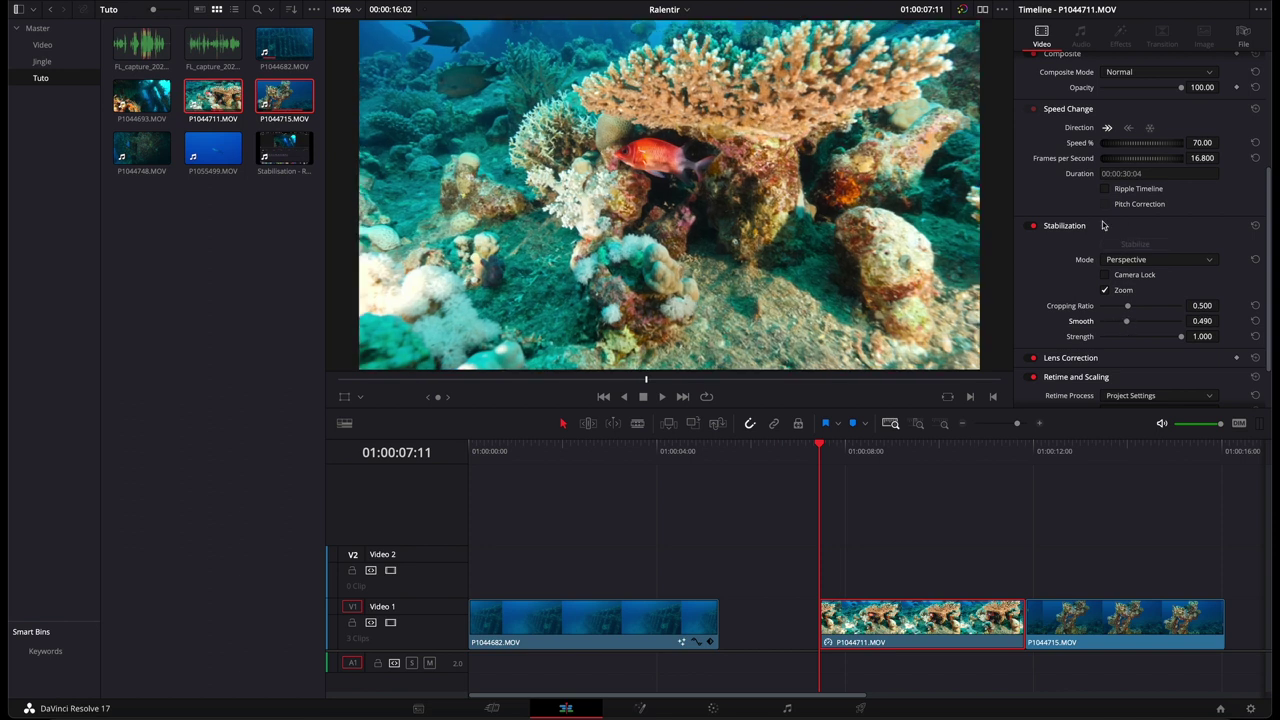
- Stabilize the P1044715.MOV clip with Camera Lock on and set its speed to 60%
{"action": "left_click", "coordinate": [1106, 631]}
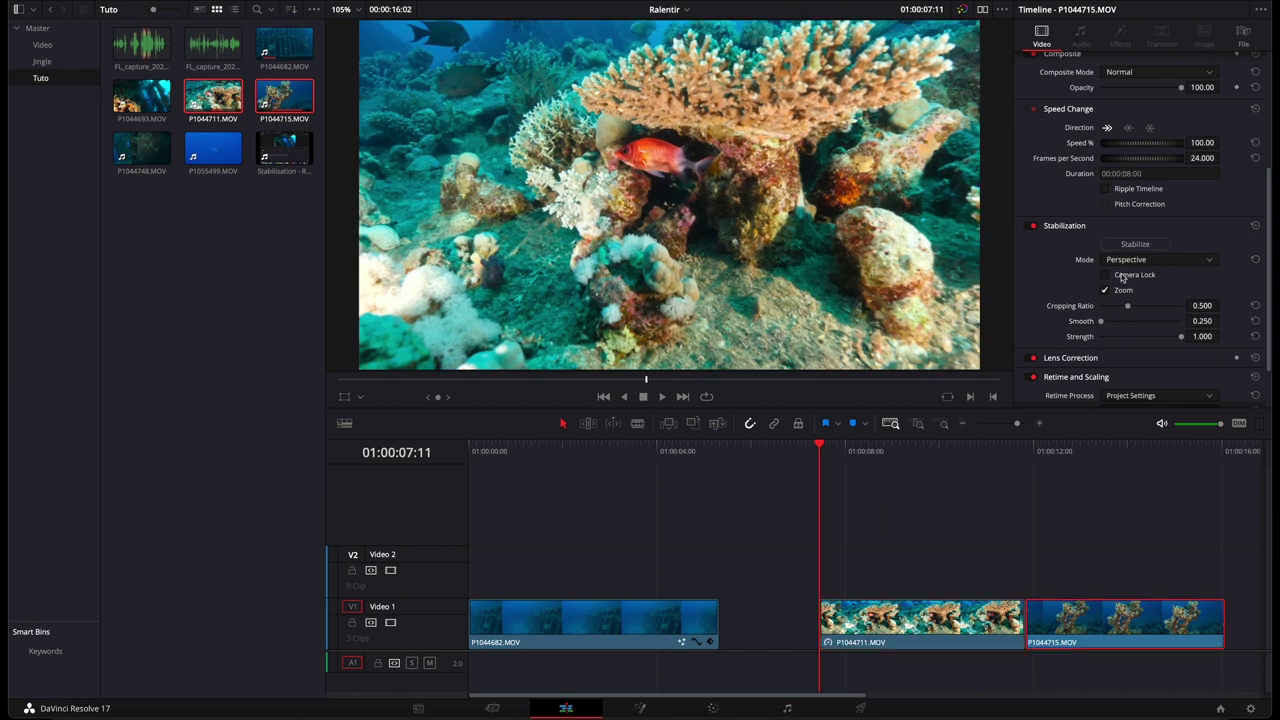
{"action": "left_click", "coordinate": [1128, 244]}
{"action": "left_click", "coordinate": [1106, 275]}
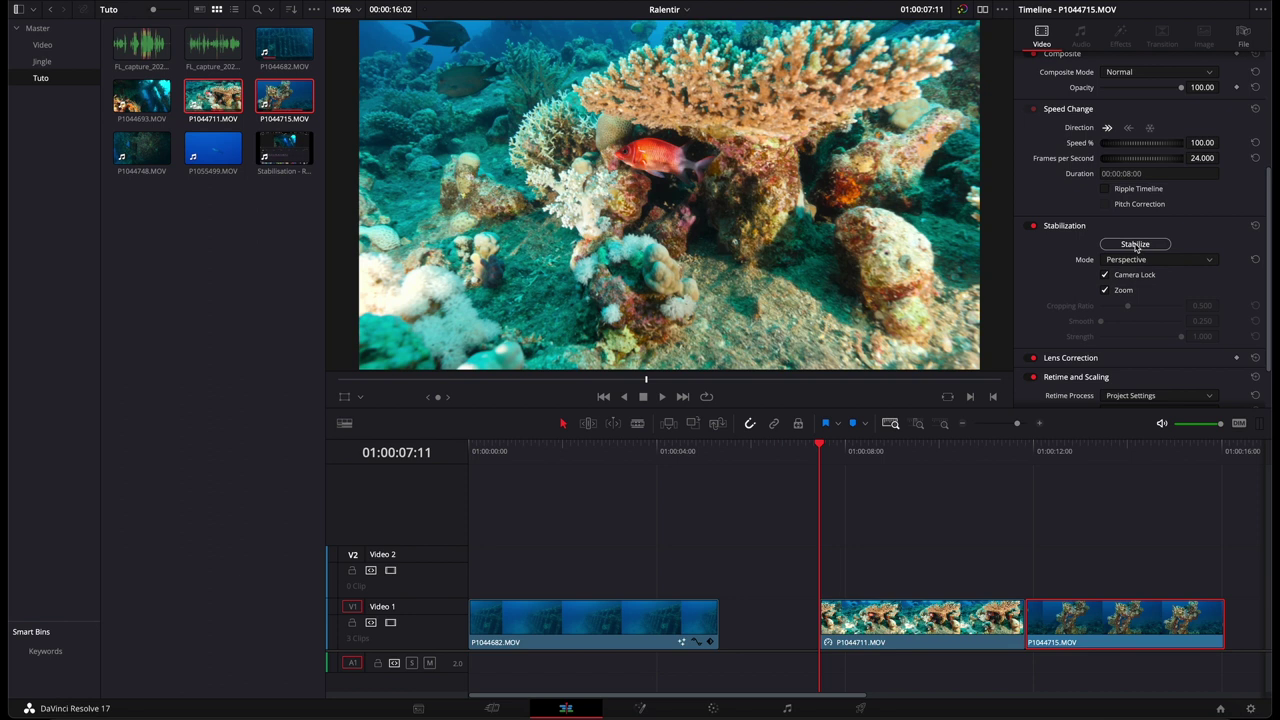
{"action": "left_click", "coordinate": [1135, 244]}
{"action": "left_click_drag", "start_coordinate": [1197, 143], "coordinate": [1191, 143]}
{"action": "left_click_drag", "start_coordinate": [1199, 143], "coordinate": [1200, 148]}
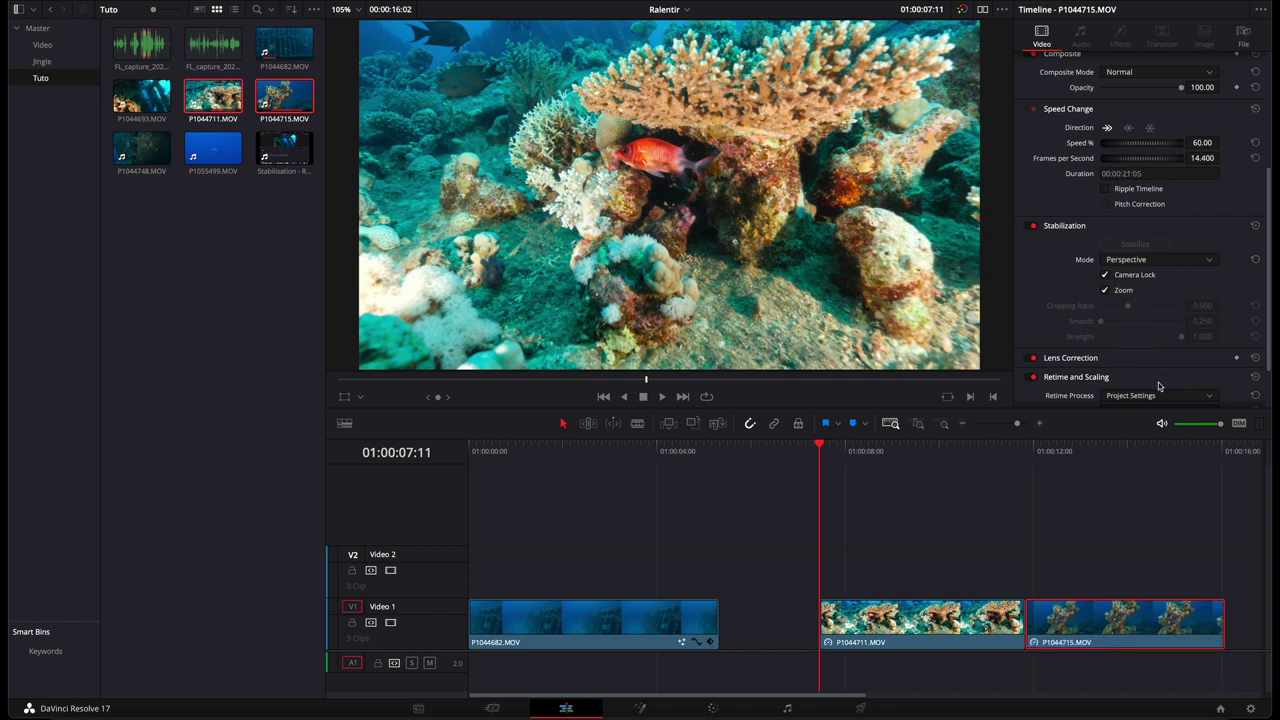
- Set the P1044715.MOV clip's retime process to Optical Flow and motion estimation to Enhanced Better, and play both coral clips
{"action": "scroll", "coordinate": [1158, 382], "scroll_direction": "down", "scroll_amount": 2}
{"action": "left_click", "coordinate": [1143, 336]}
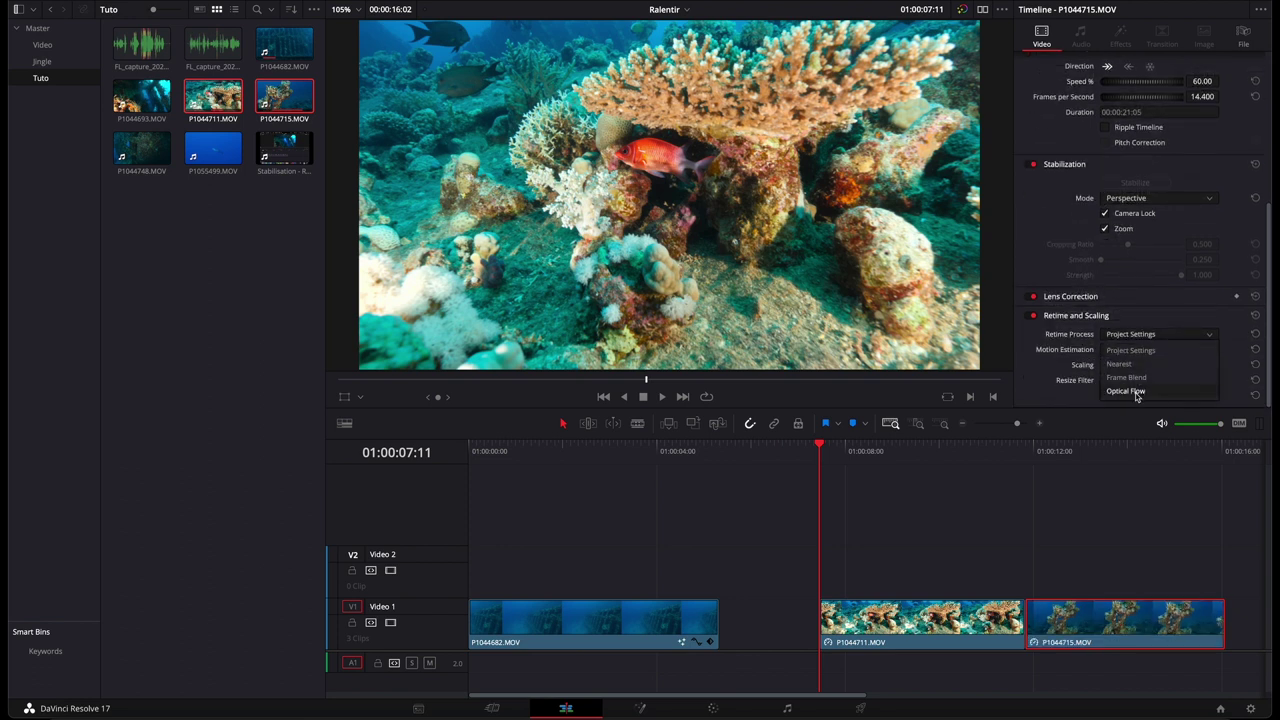
{"action": "left_click", "coordinate": [1128, 391]}
{"action": "left_click", "coordinate": [1133, 349]}
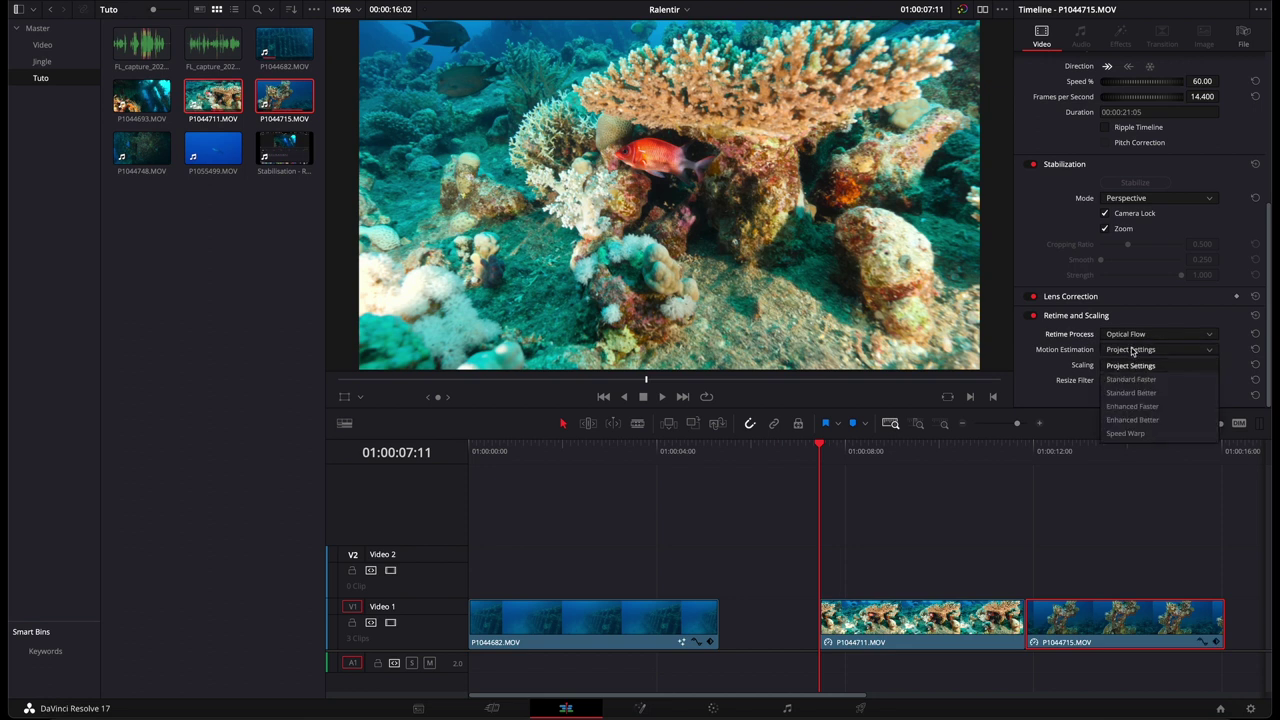
{"action": "left_click", "coordinate": [1132, 420]}
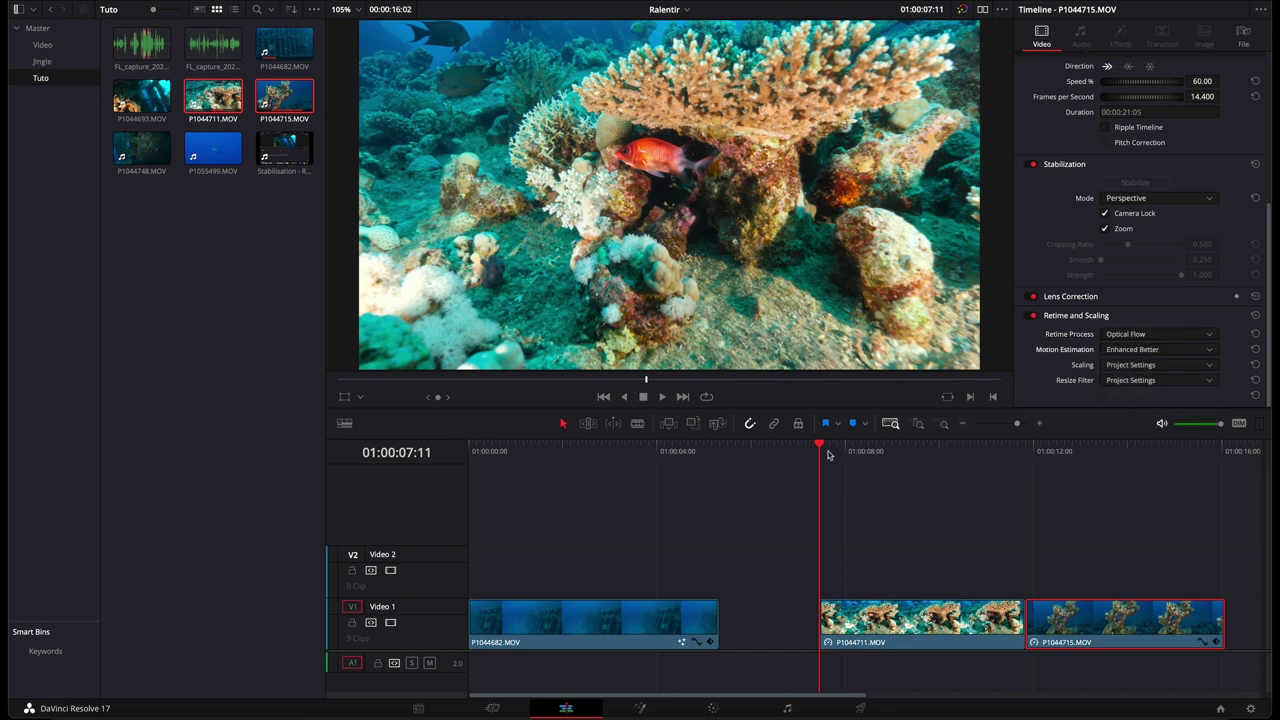
{"action": "key", "text": "space"}
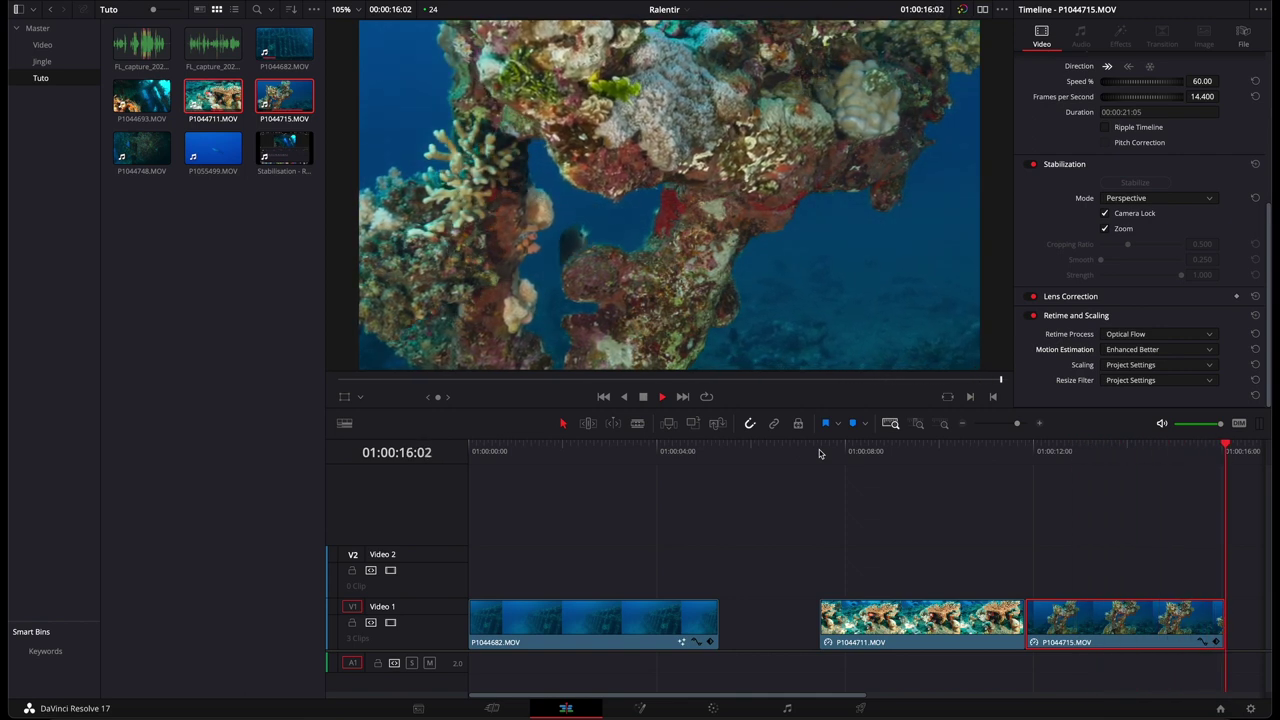
- Turn off Camera Lock for the P1044715.MOV clip and restabilize it with Smooth adjusted to 0.479
{"action": "left_click", "coordinate": [1122, 213]}
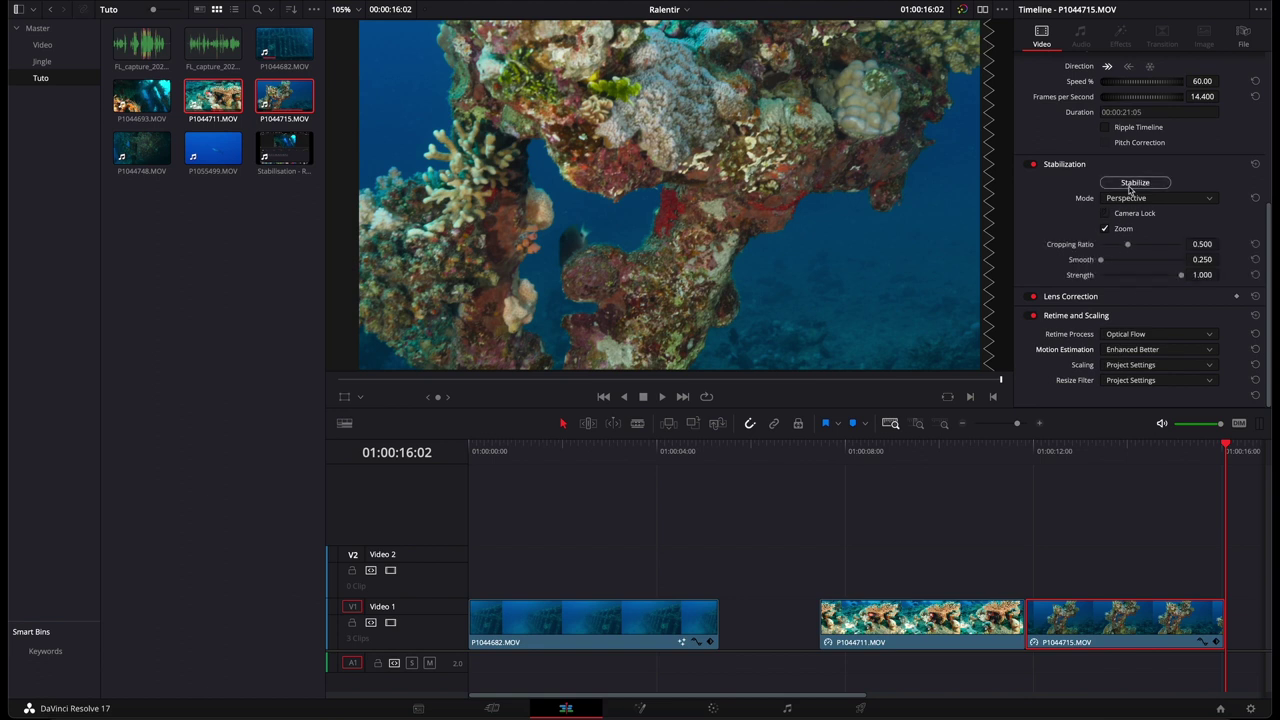
{"action": "left_click", "coordinate": [1132, 181]}
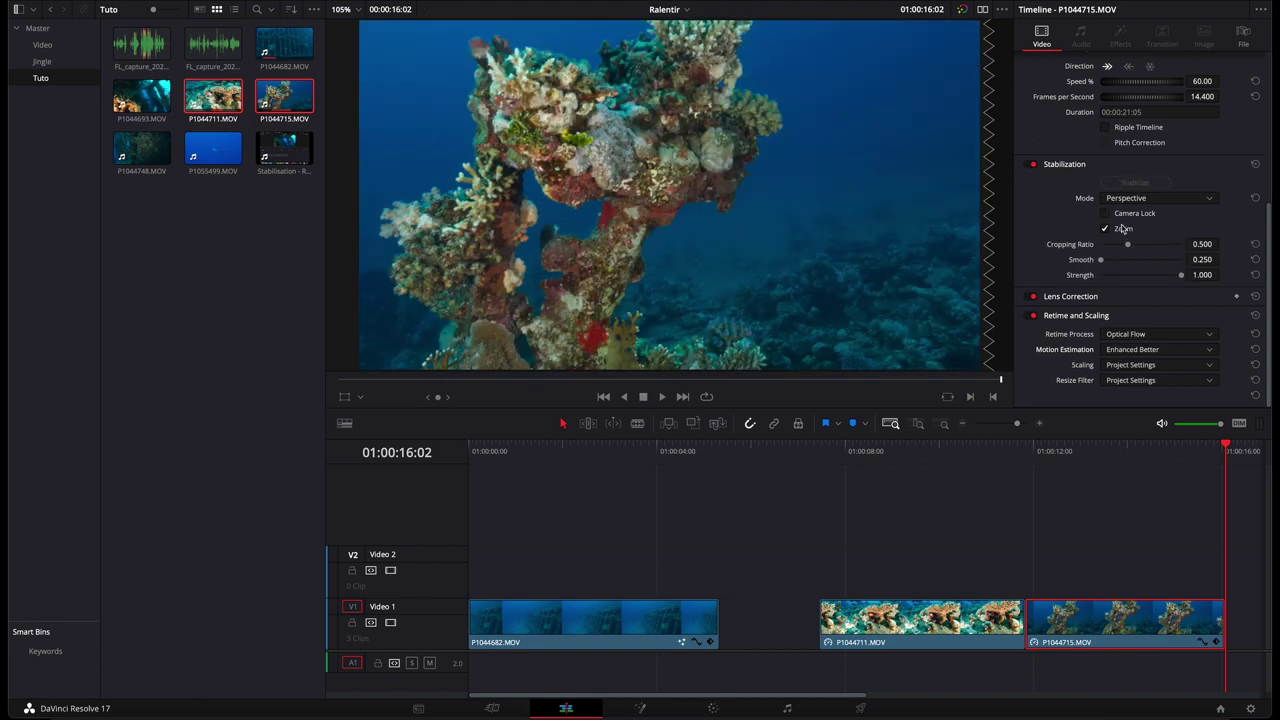
{"action": "left_click_drag", "start_coordinate": [1104, 264], "coordinate": [1134, 267]}
{"action": "left_click", "coordinate": [1135, 184]}
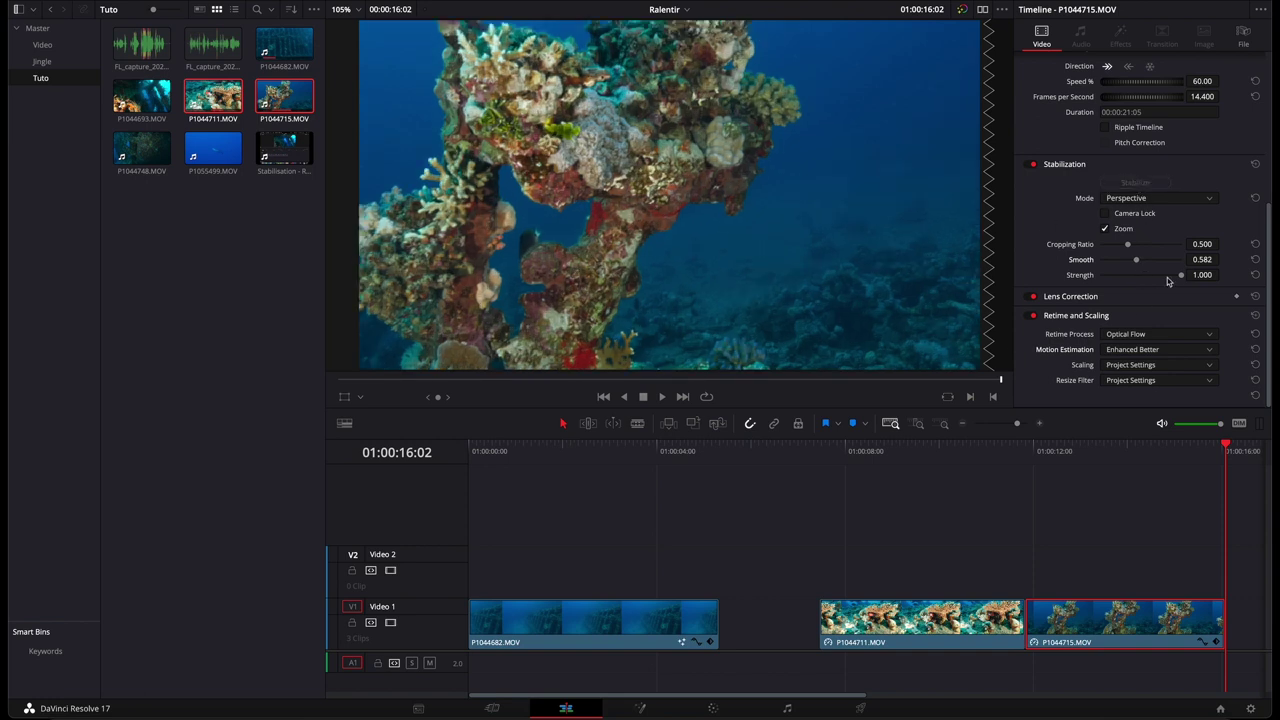
{"action": "left_click_drag", "start_coordinate": [1140, 263], "coordinate": [1126, 264]}
{"action": "left_click", "coordinate": [1129, 184]}
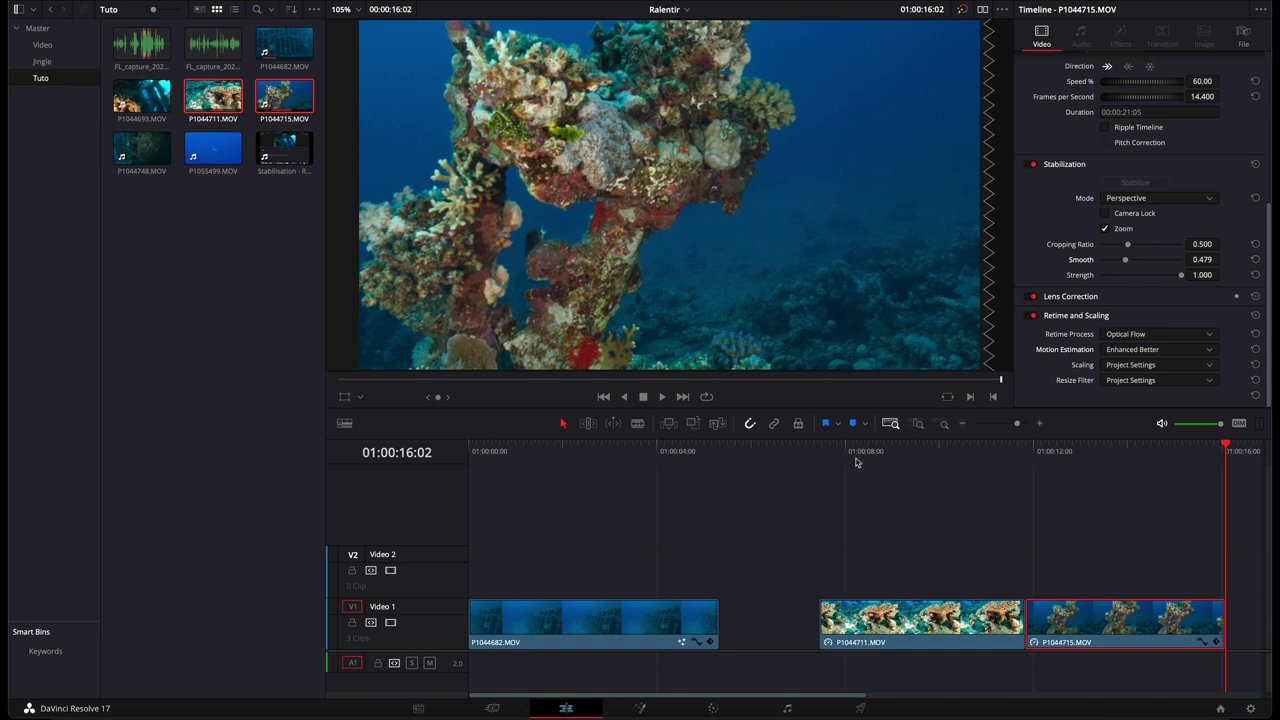
- Play the sequence from the start of P1044711.MOV into the P1044715.MOV clip, and set the latter's speed to 50%
{"action": "left_click", "coordinate": [820, 456]}
{"action": "key", "text": "space"}
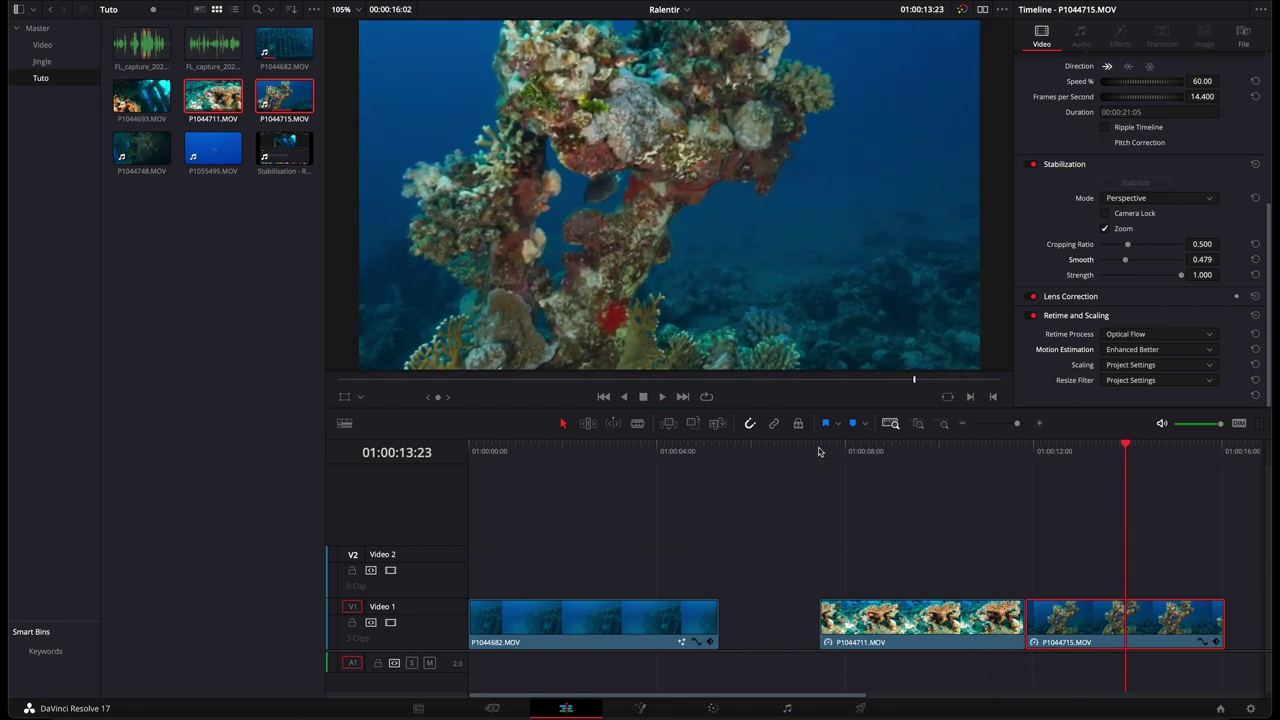
{"action": "left_click", "coordinate": [1196, 80]}
{"action": "type", "text": "50"}
{"action": "key", "text": "Return"}
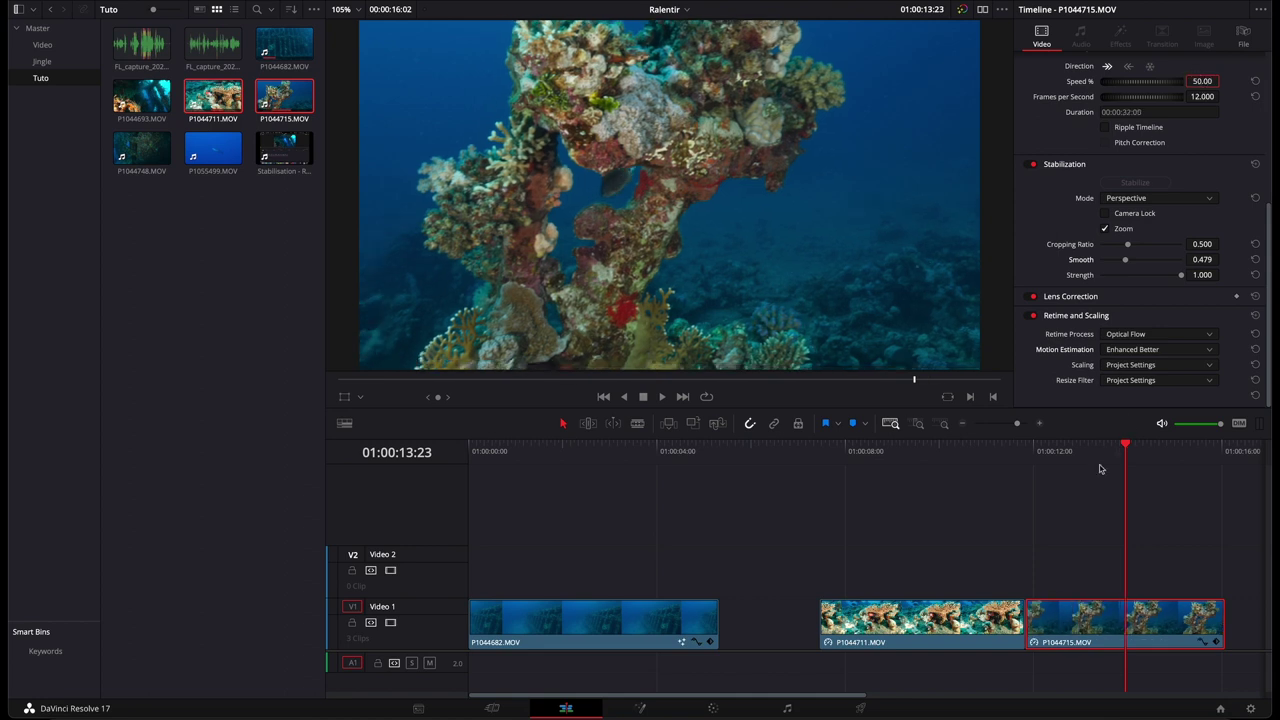
- Restabilize the P1044711.MOV clip with Camera Lock on and play it from its start
{"action": "left_click", "coordinate": [955, 629]}
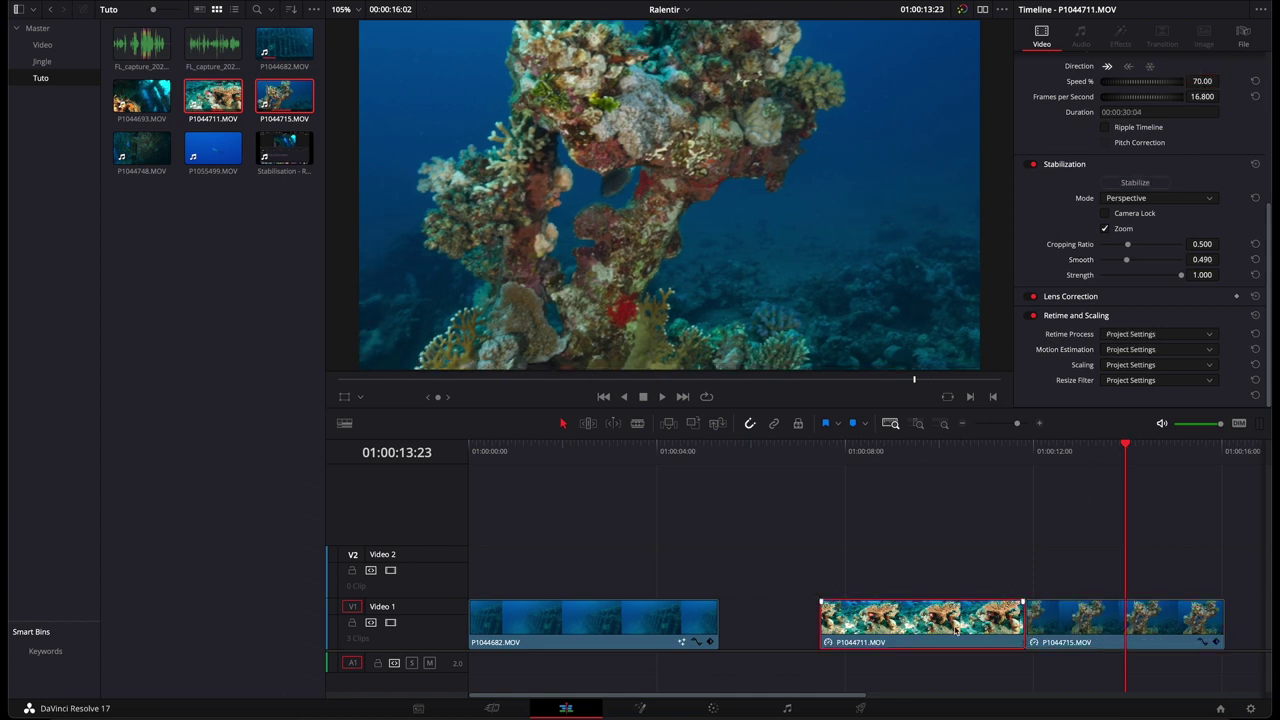
{"action": "left_click", "coordinate": [1113, 213]}
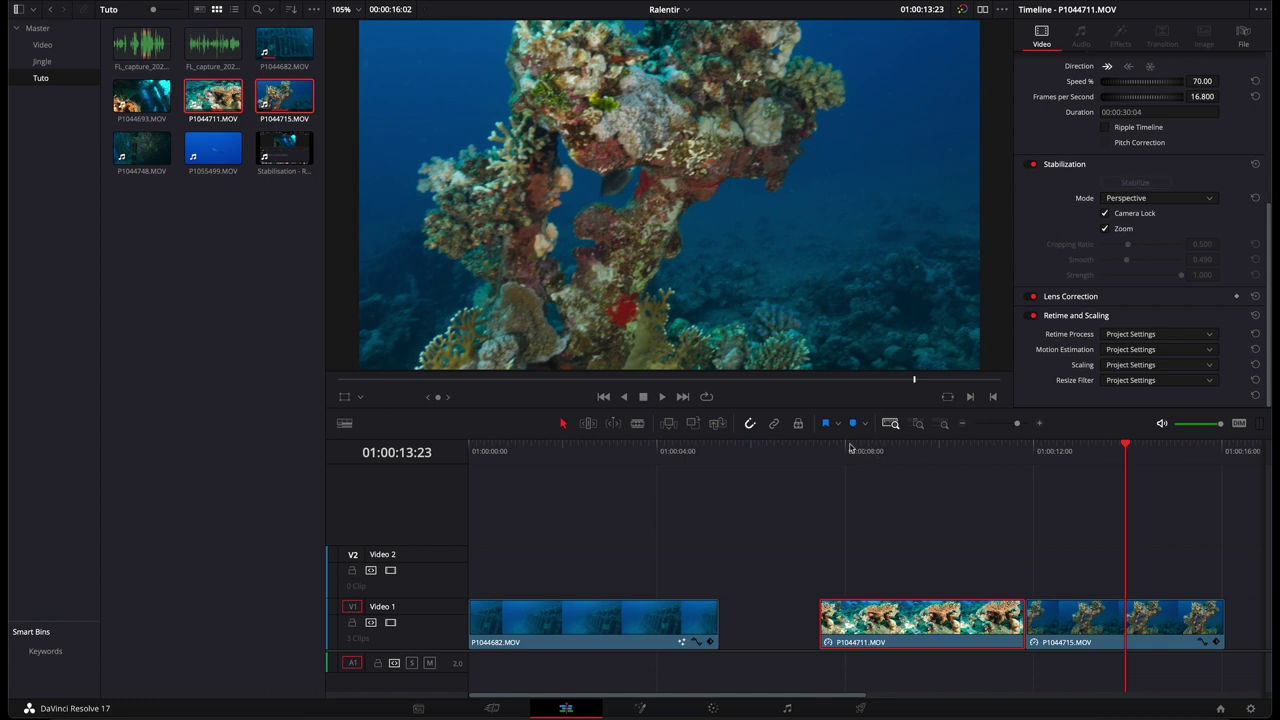
{"action": "left_click", "coordinate": [818, 450]}
{"action": "key", "text": "space"}
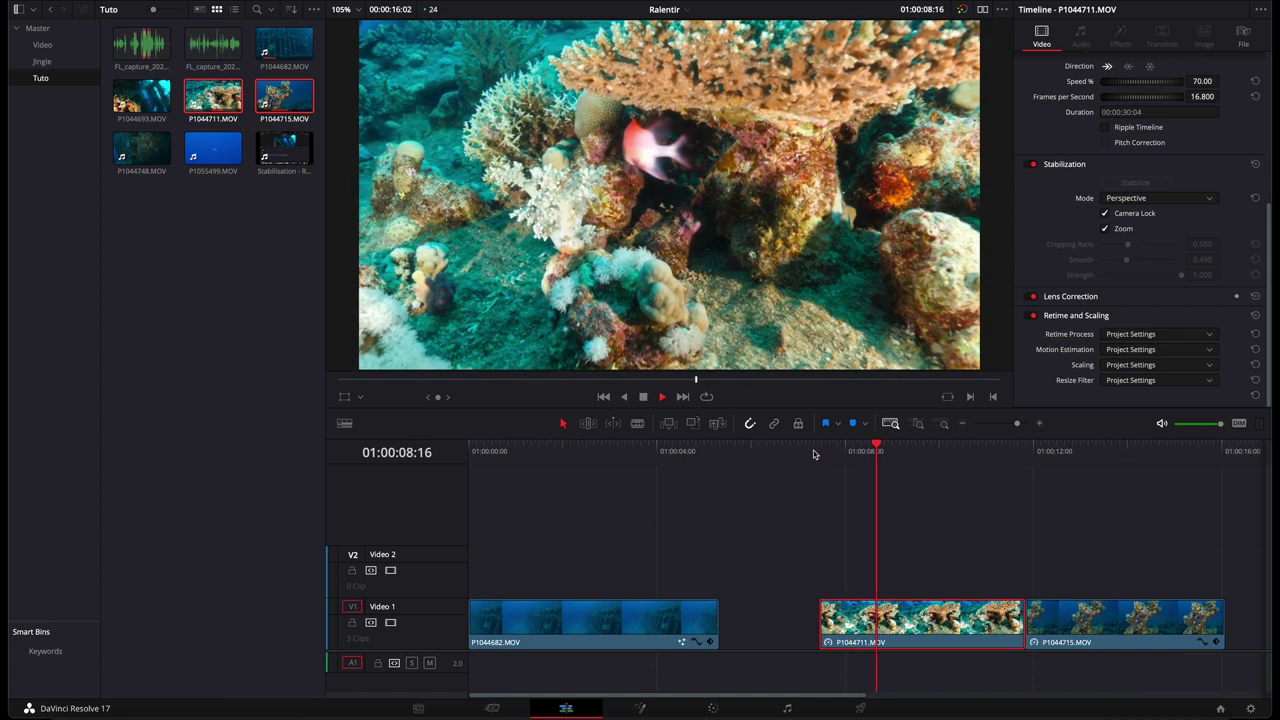